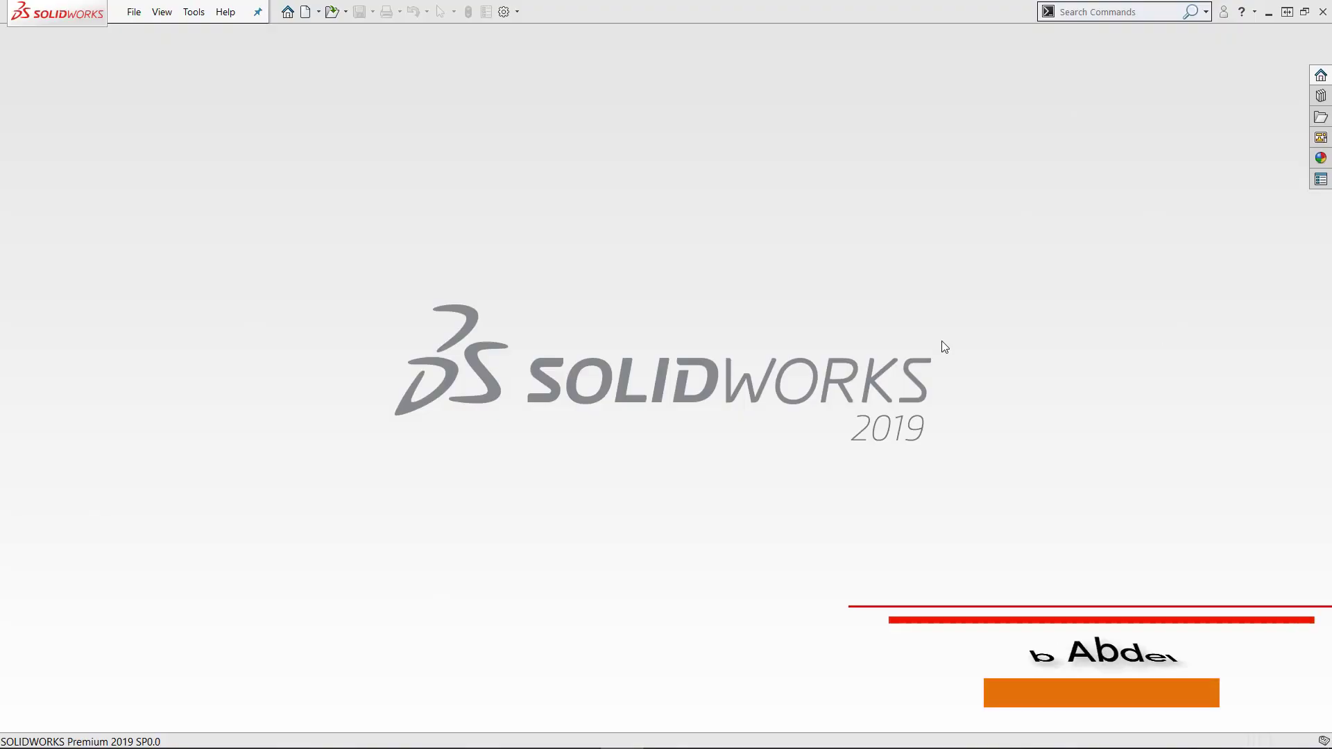
- Create a new blank Part document, Part5, from the New SOLIDWORKS Document dialog
click(133, 12)
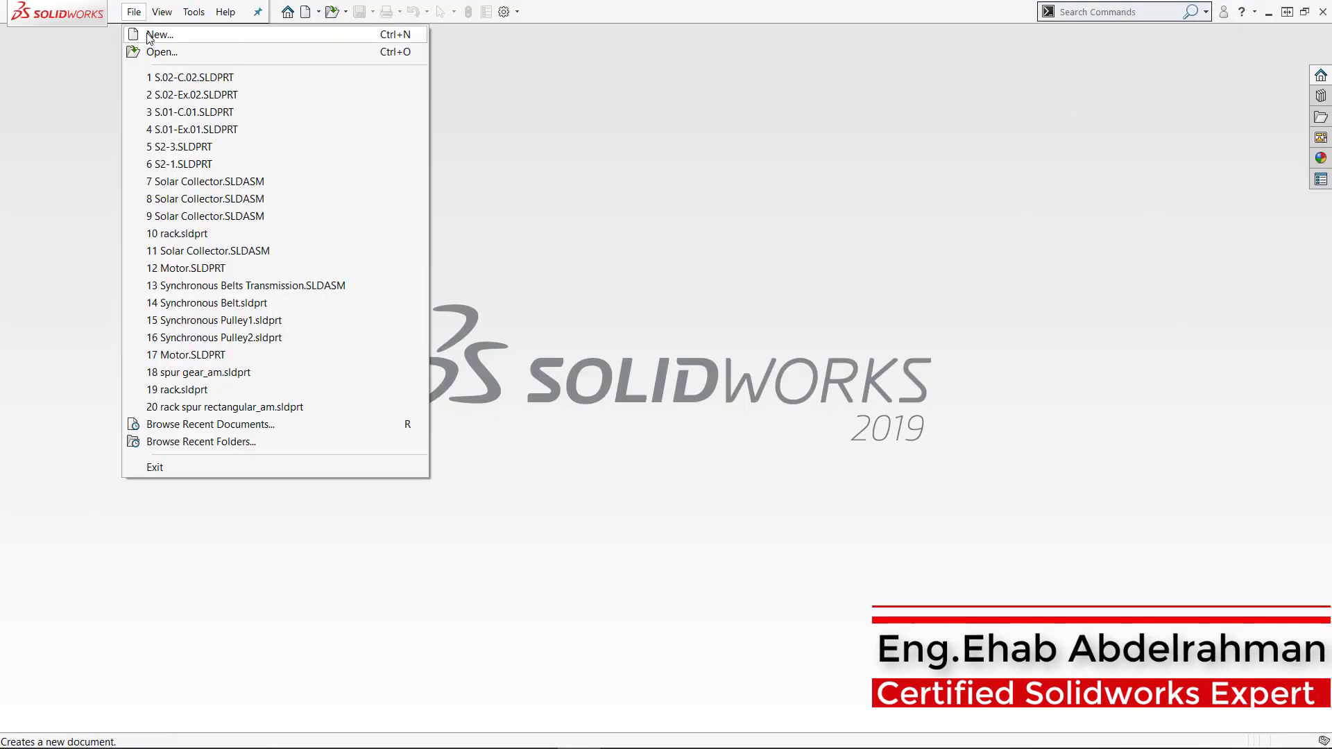
click(149, 36)
double_click(474, 285)
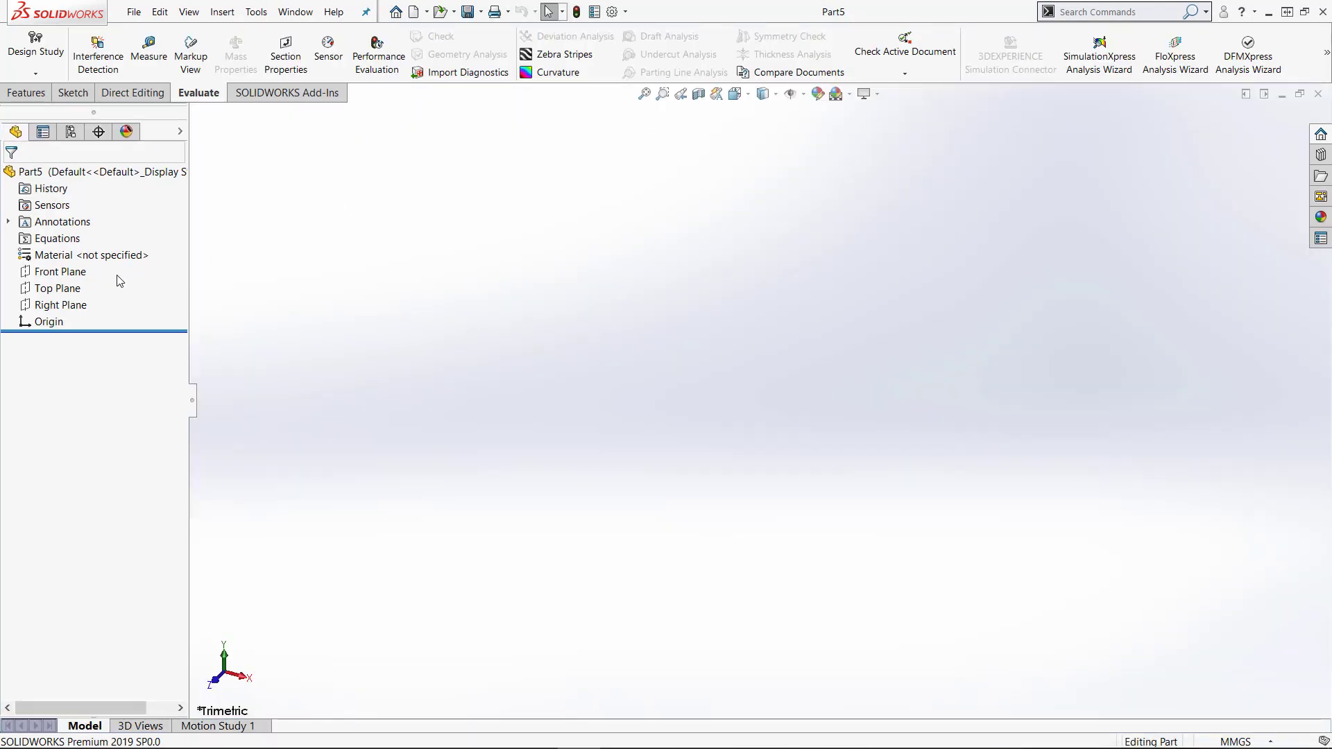
- Apply AISI 1020 through Edit Material, then open Sketch1 on the Front Plane
right_click(92, 262)
click(156, 274)
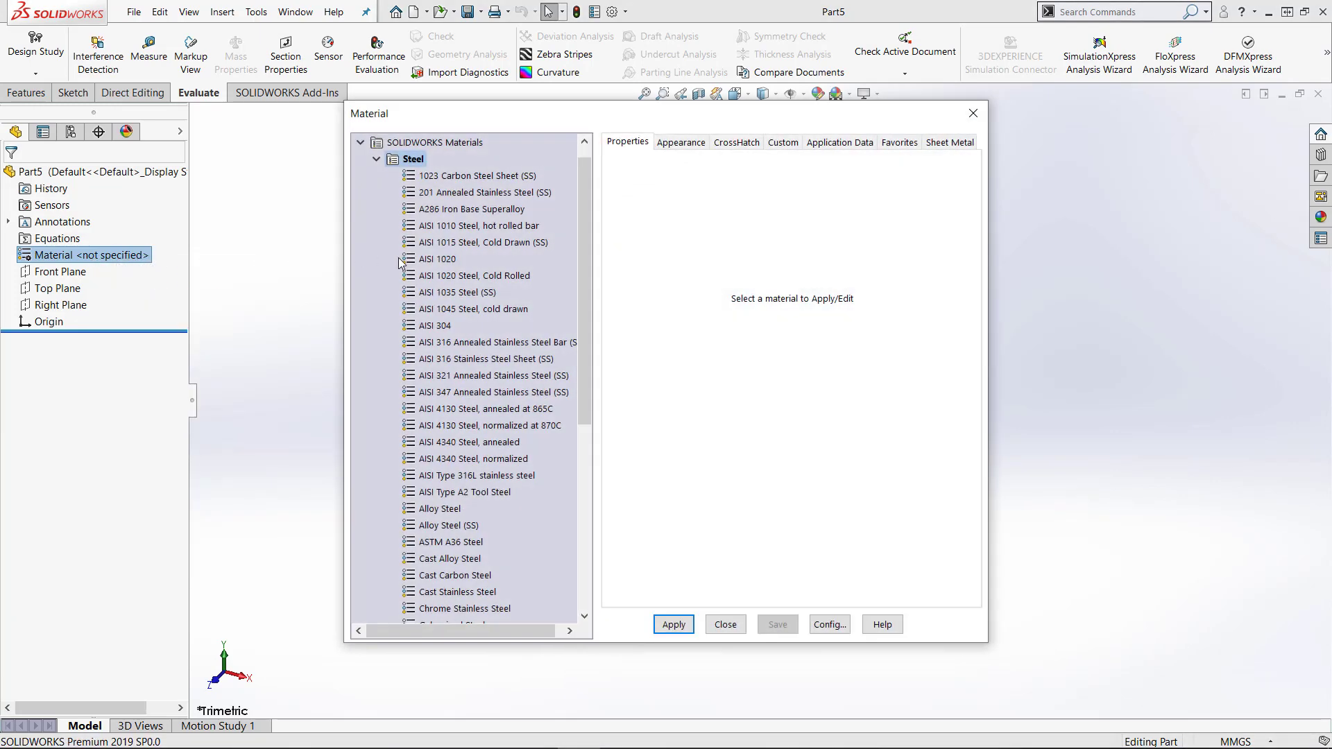
right_click(403, 260)
click(674, 624)
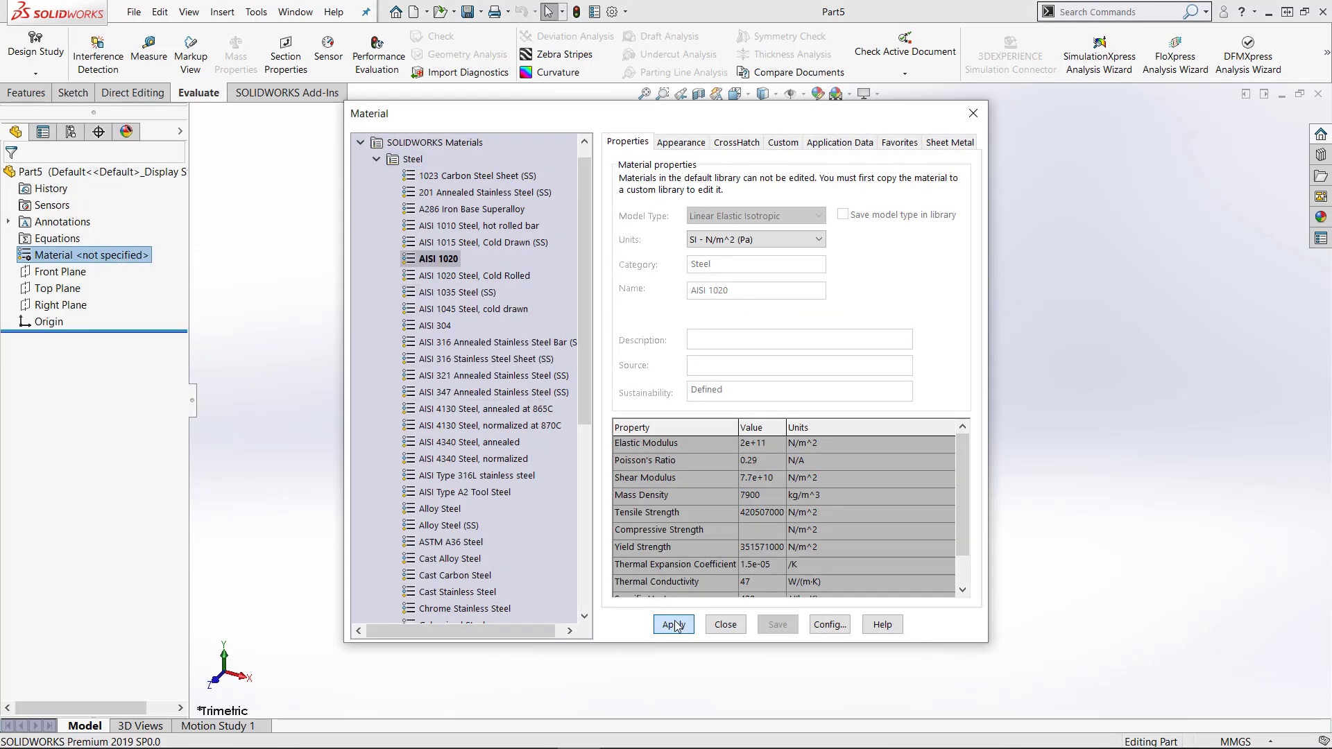
click(725, 624)
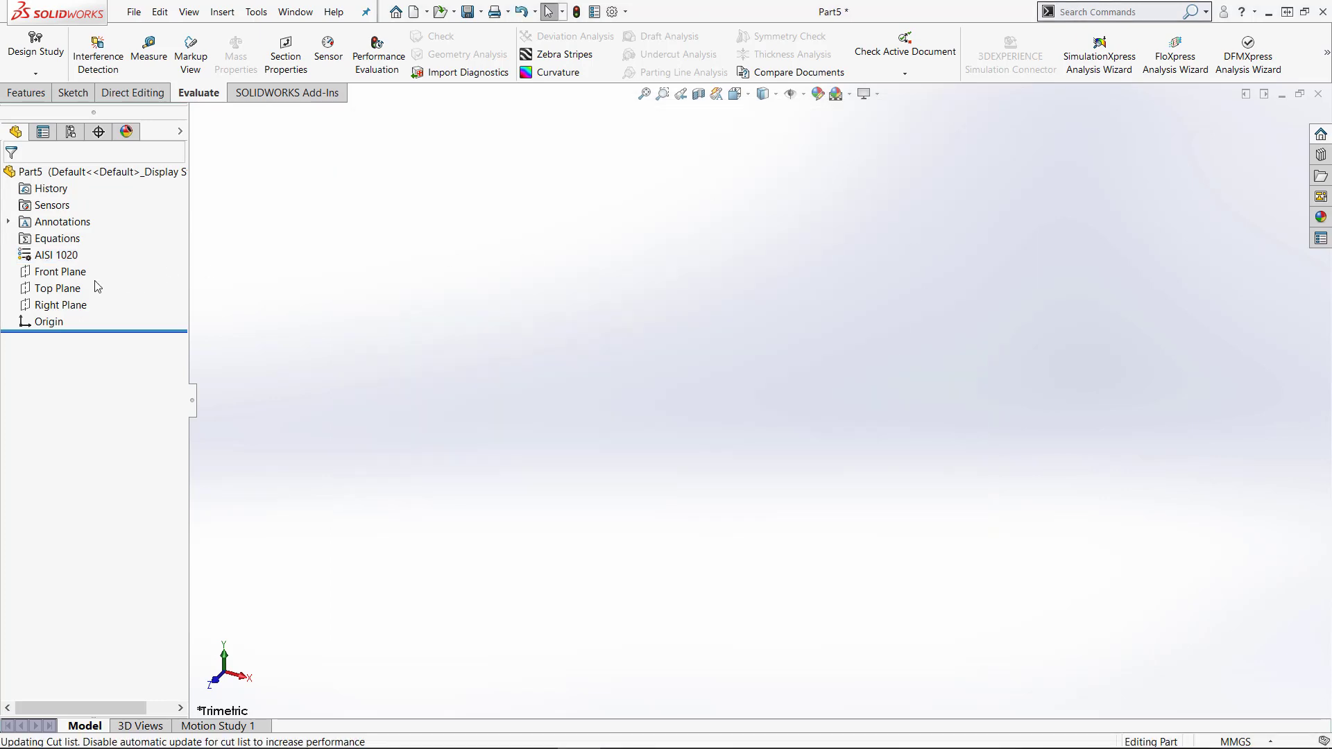
click(62, 272)
click(154, 248)
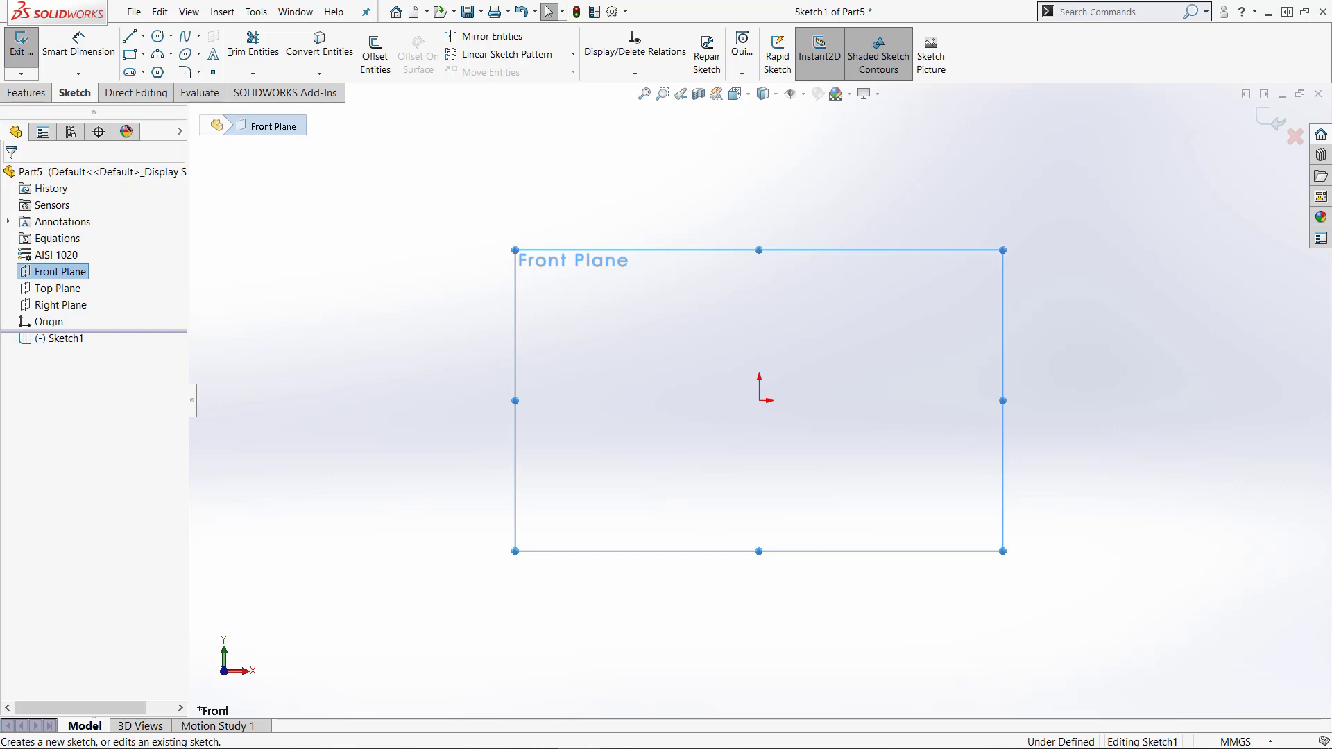
- Draw a horizontal base line about 70.91 long leftward from the origin
click(157, 36)
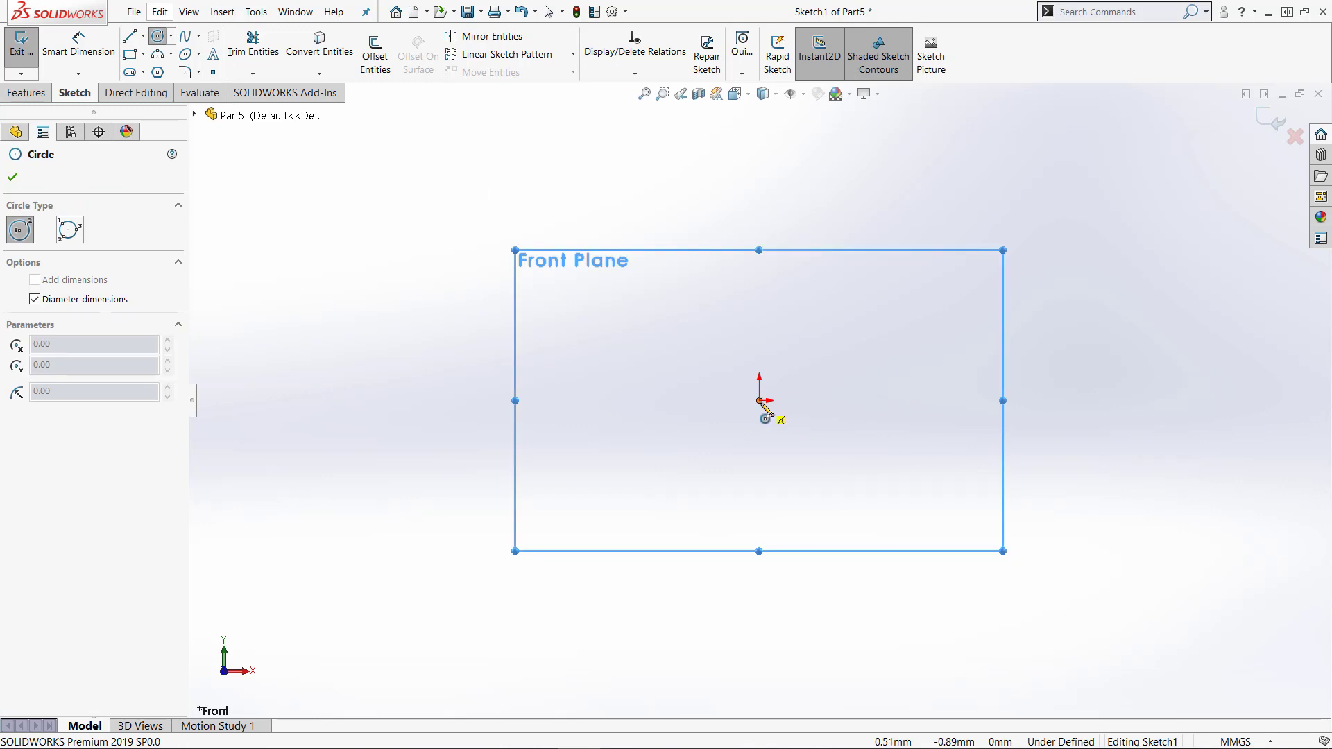
click(129, 38)
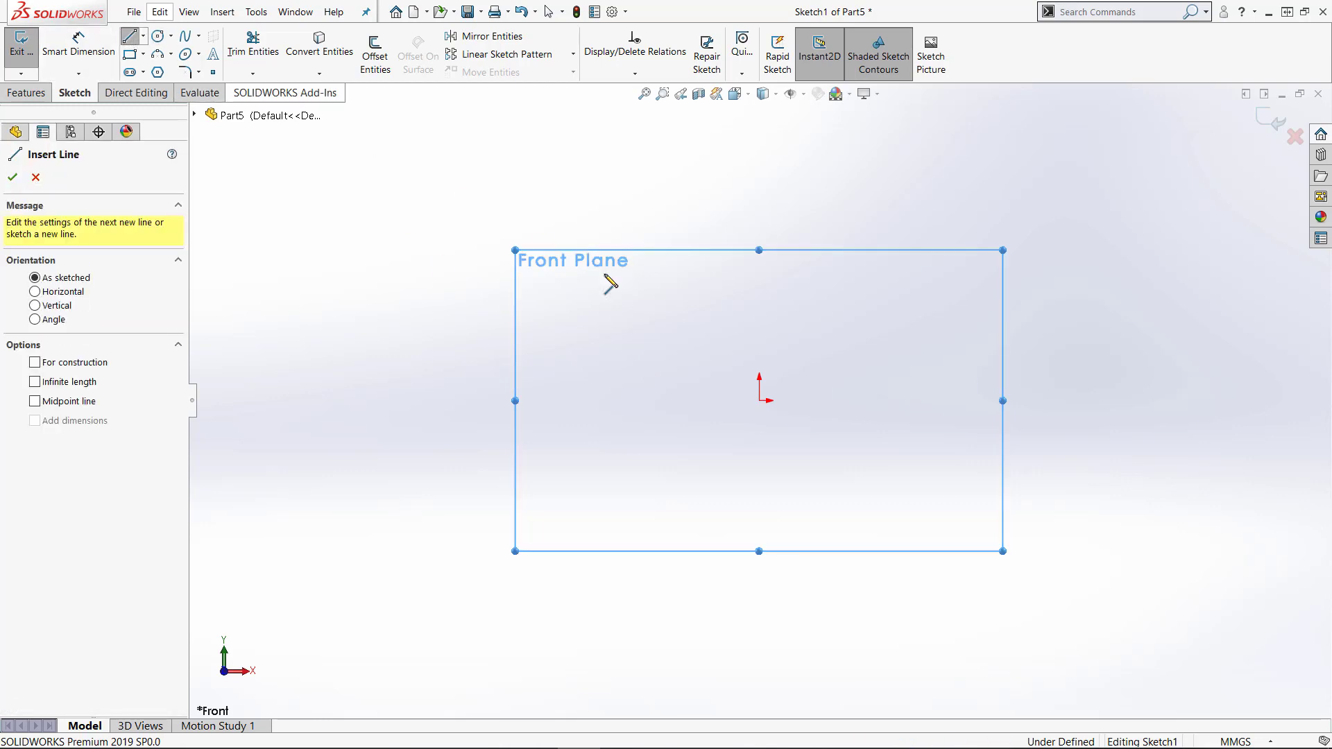
click(761, 401)
click(564, 401)
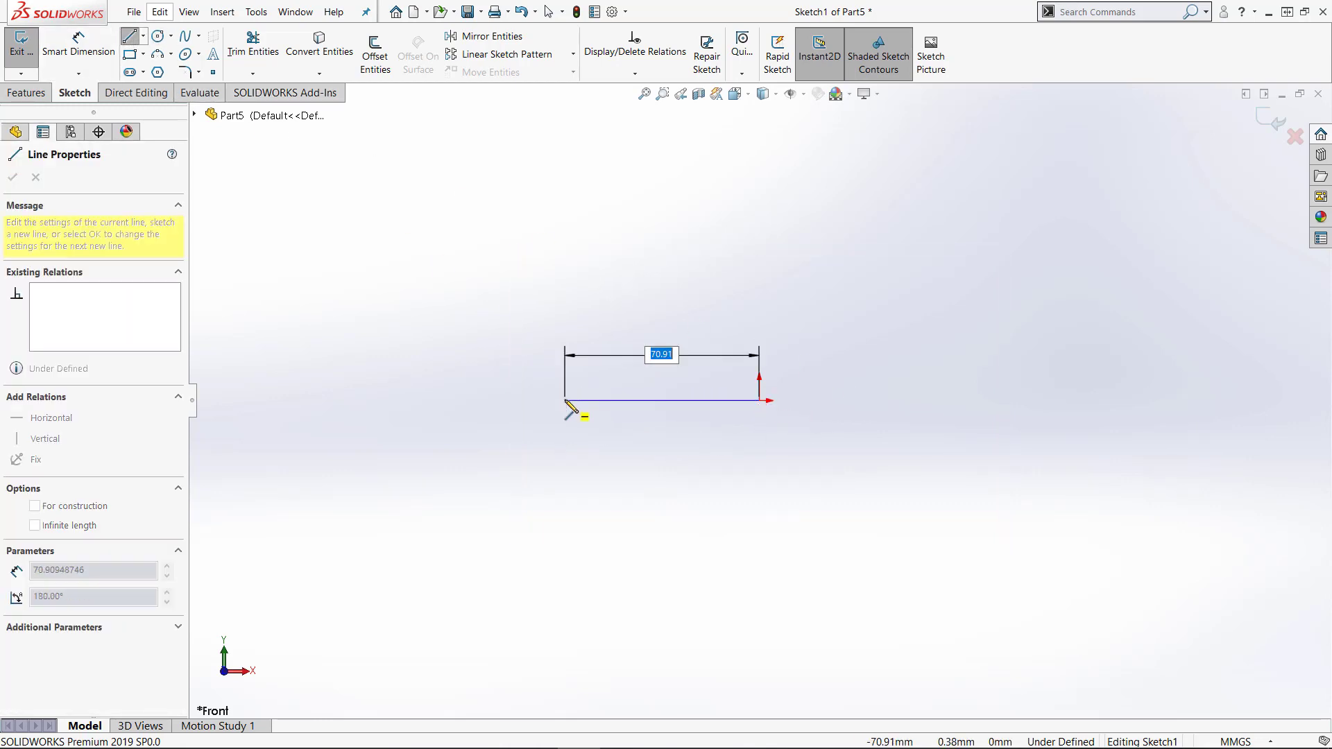
click(565, 401)
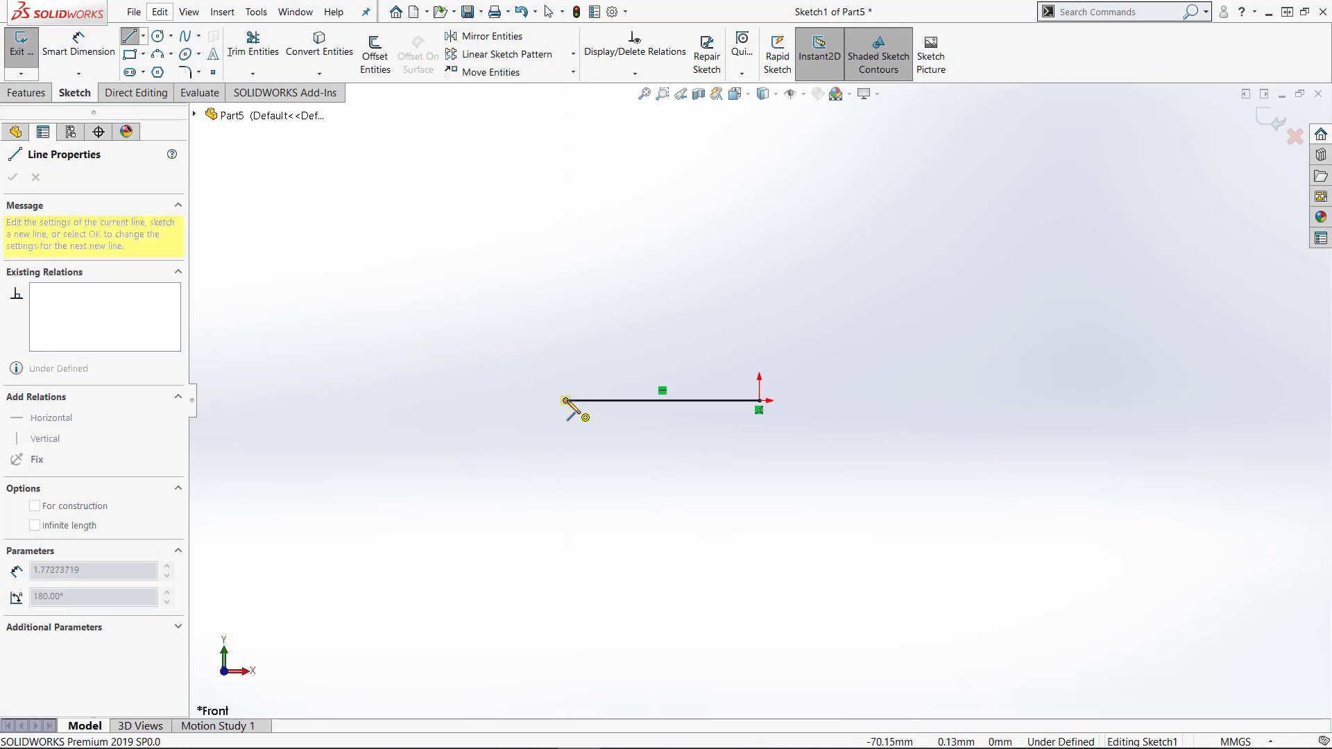
- Chain a tangent arc, a slanted left side line and a rounded top arc
key(a)
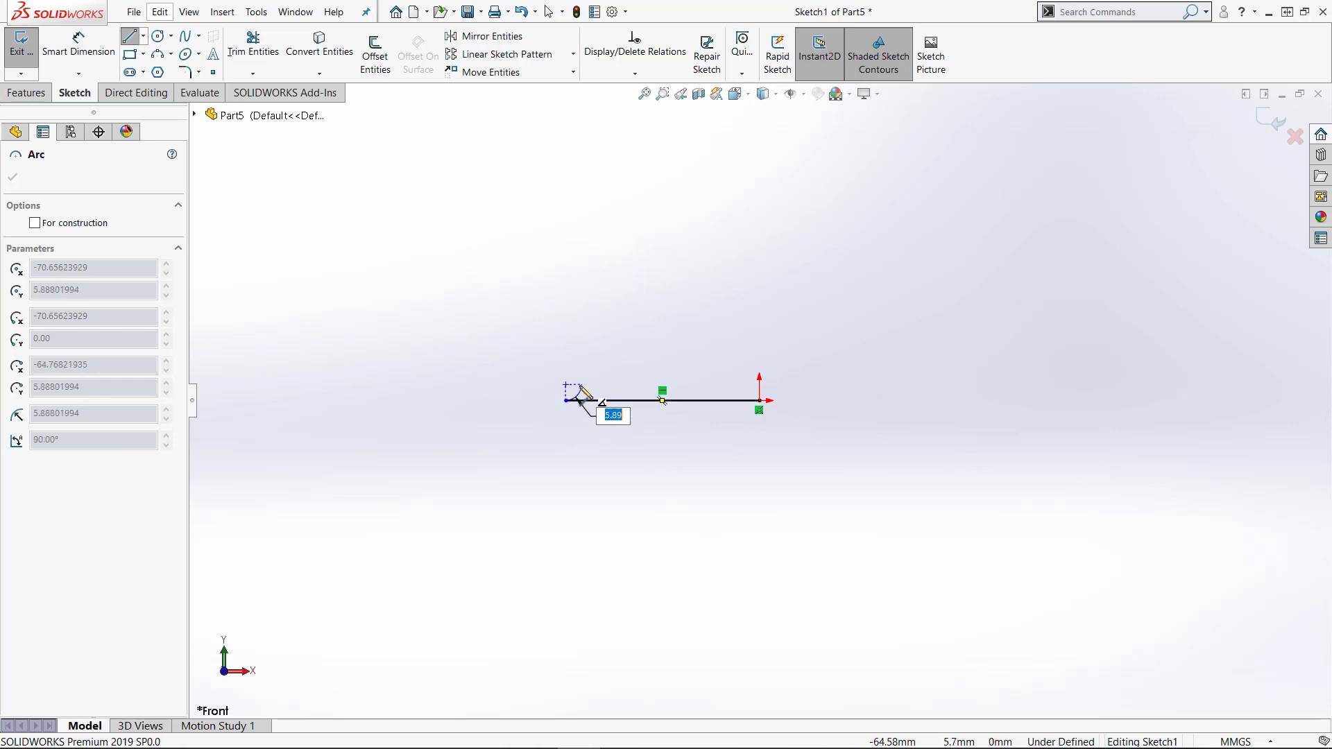
click(482, 329)
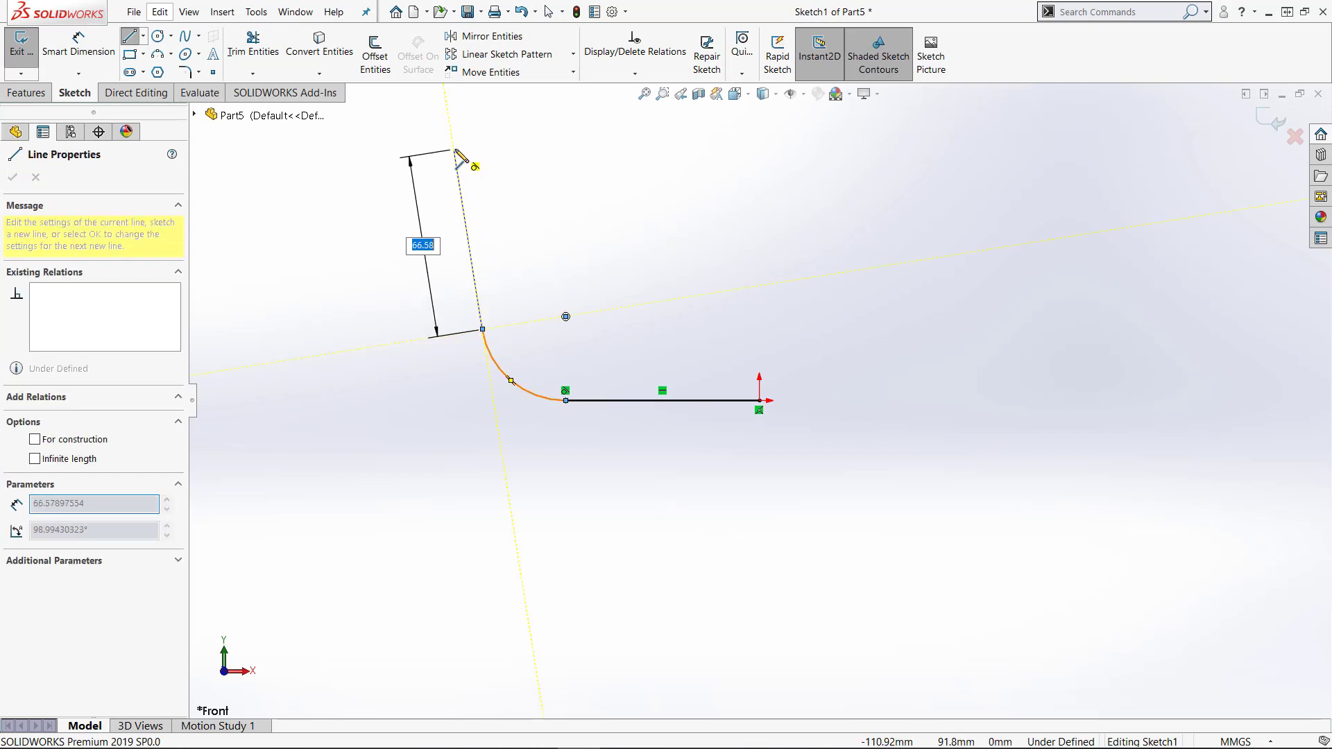
double_click(454, 150)
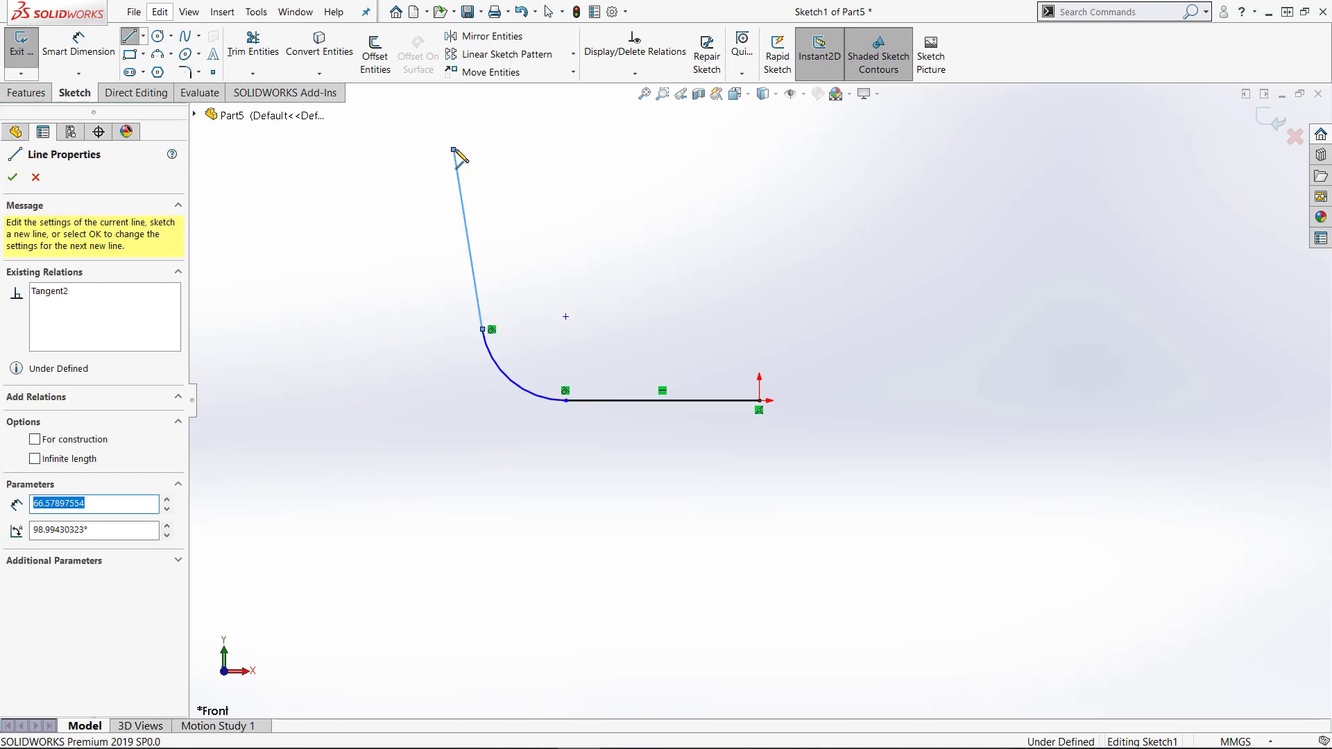
click(454, 150)
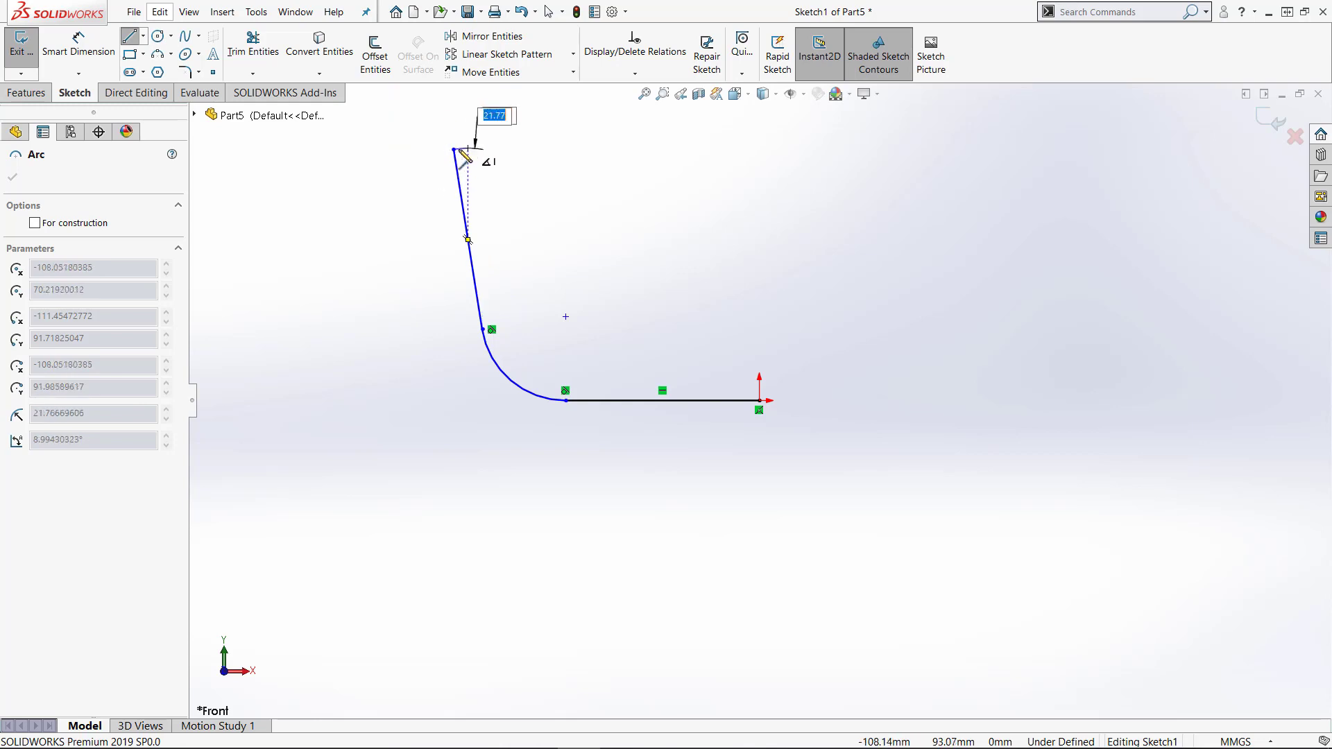
click(529, 115)
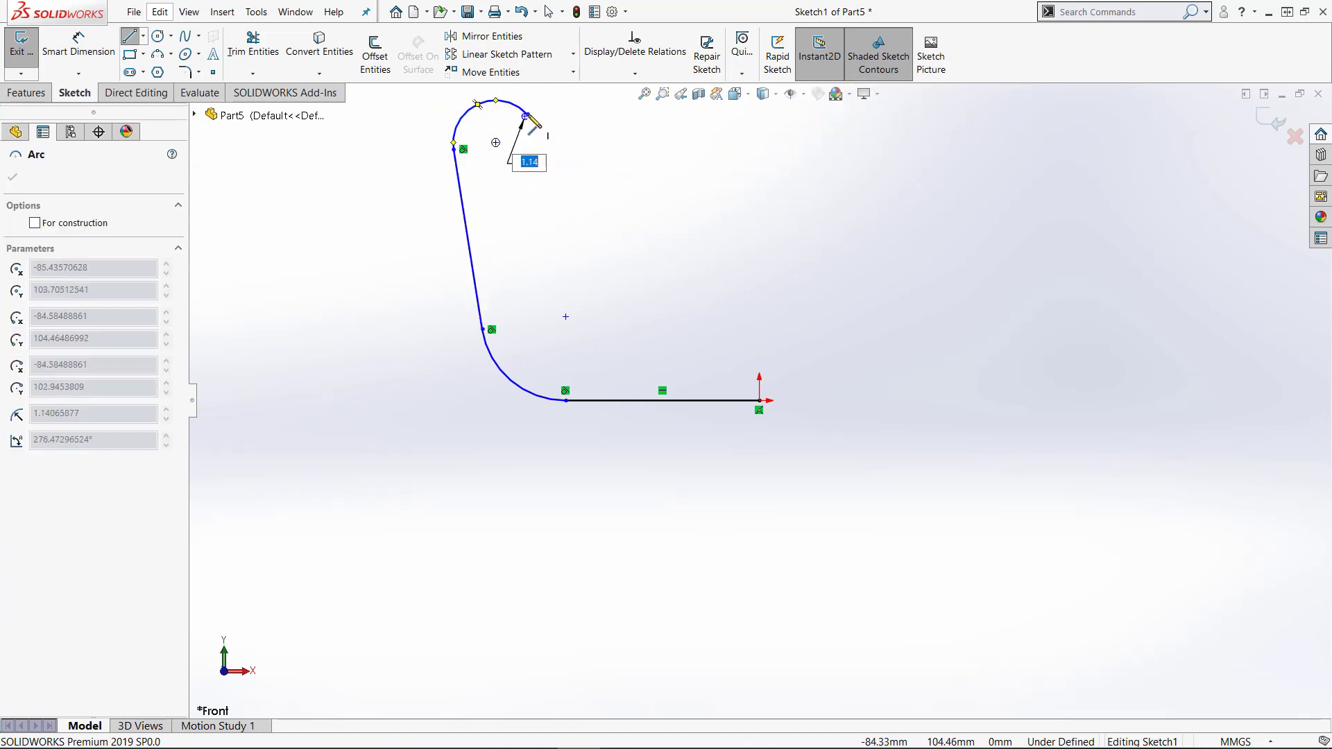
key(z)
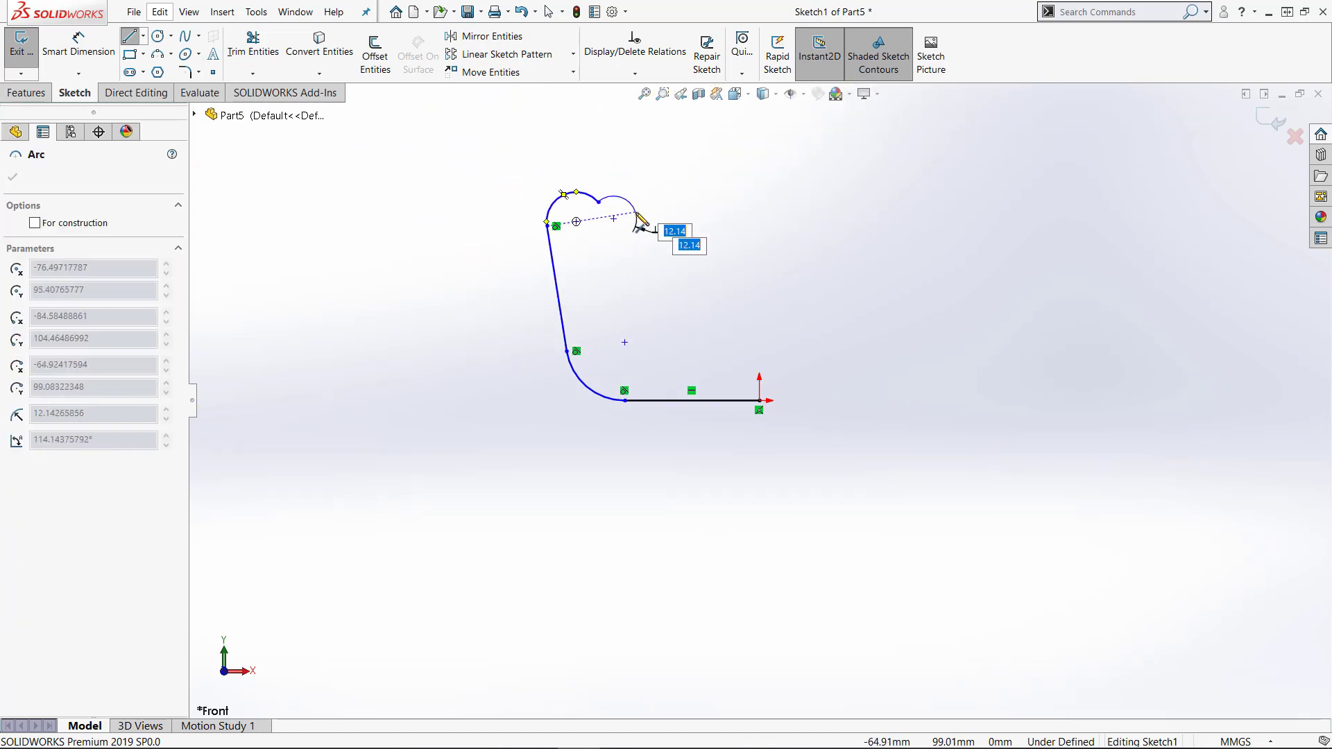
scroll(610, 201, down, 3)
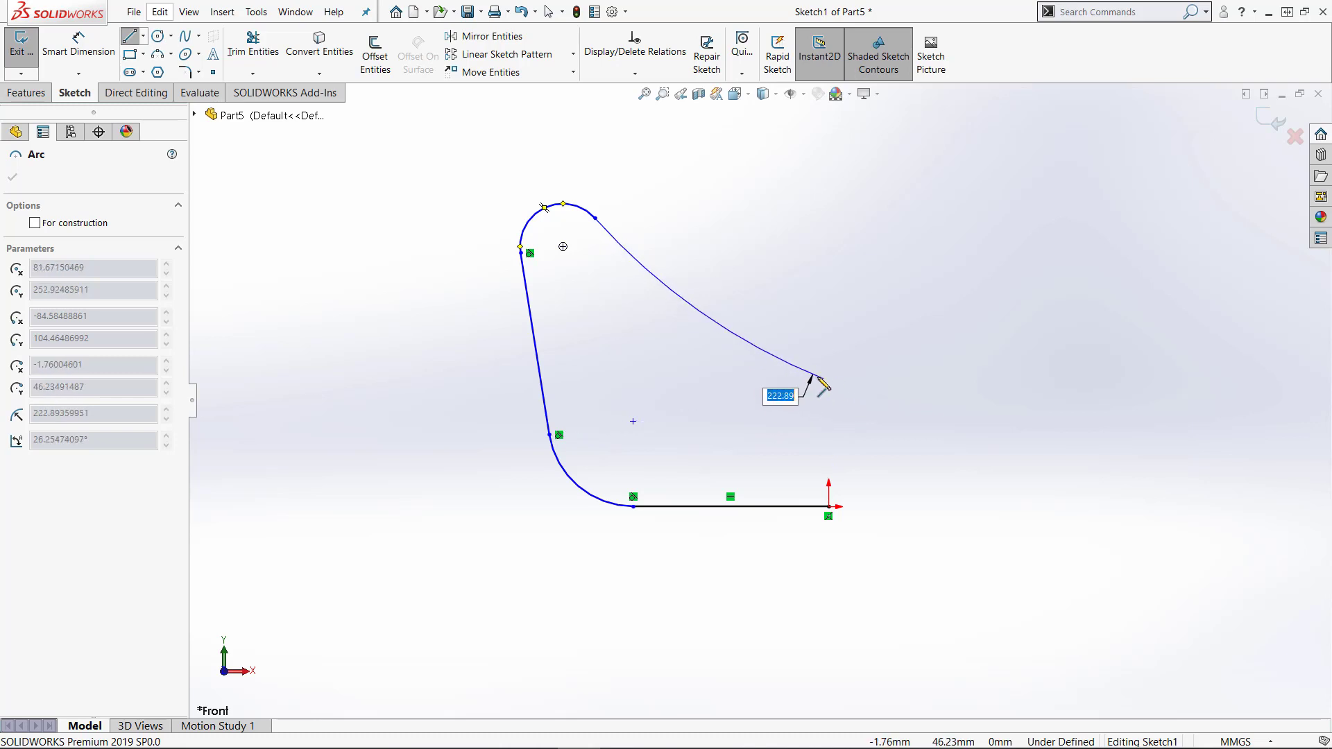
- Sweep the long arc down right, then add the step lines, rounded slot and closing line to the origin
click(770, 361)
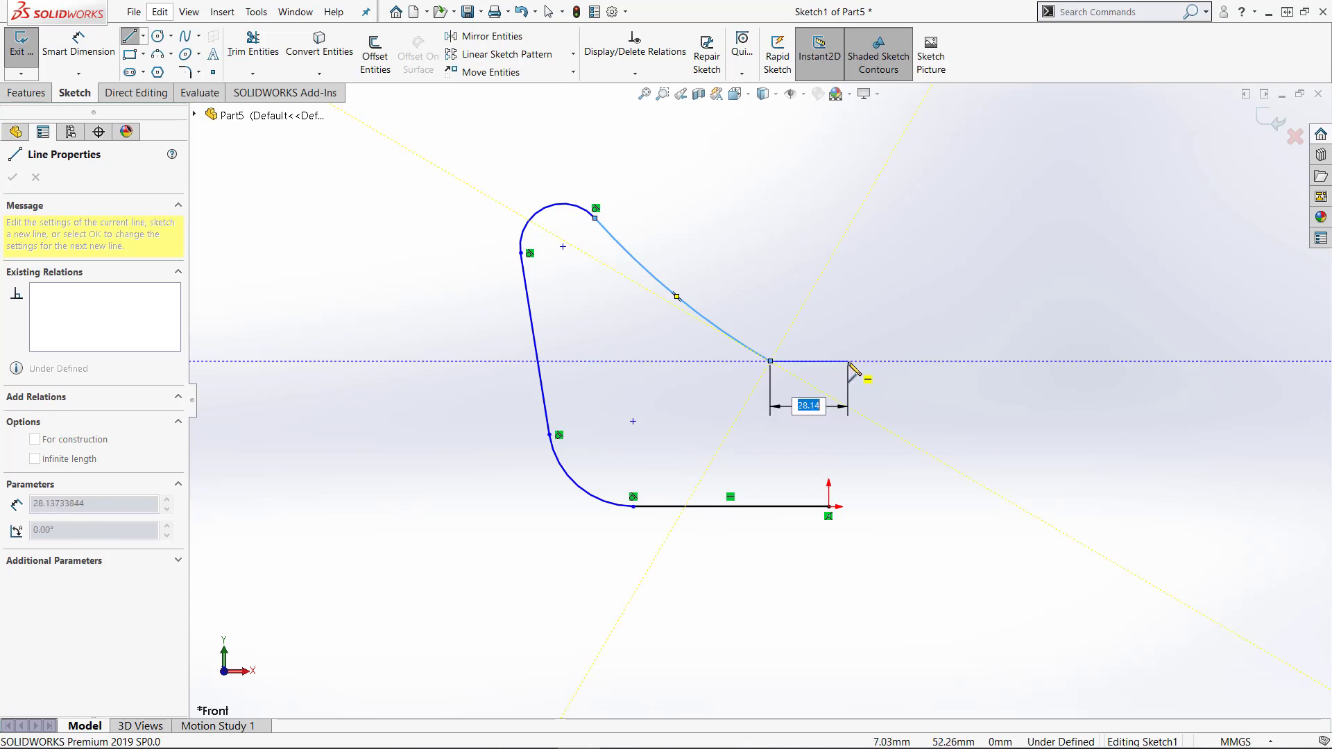
click(847, 360)
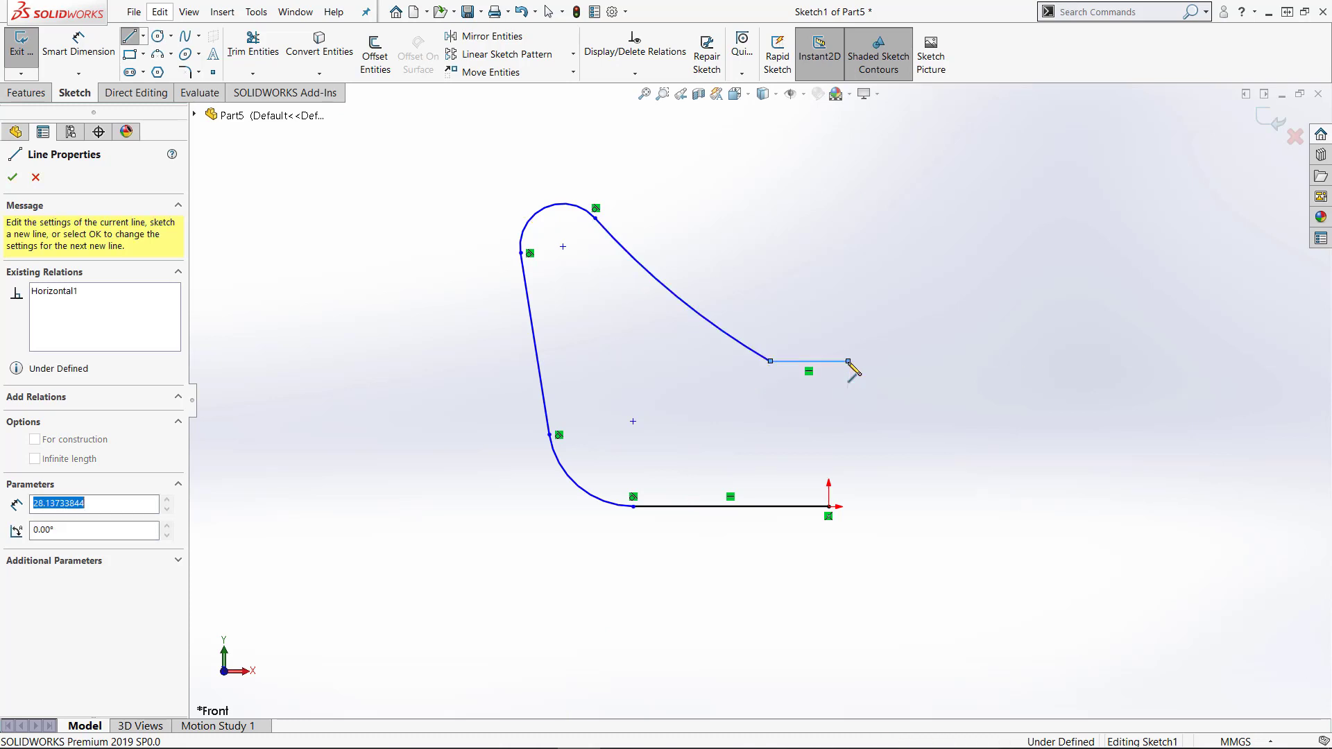
double_click(848, 421)
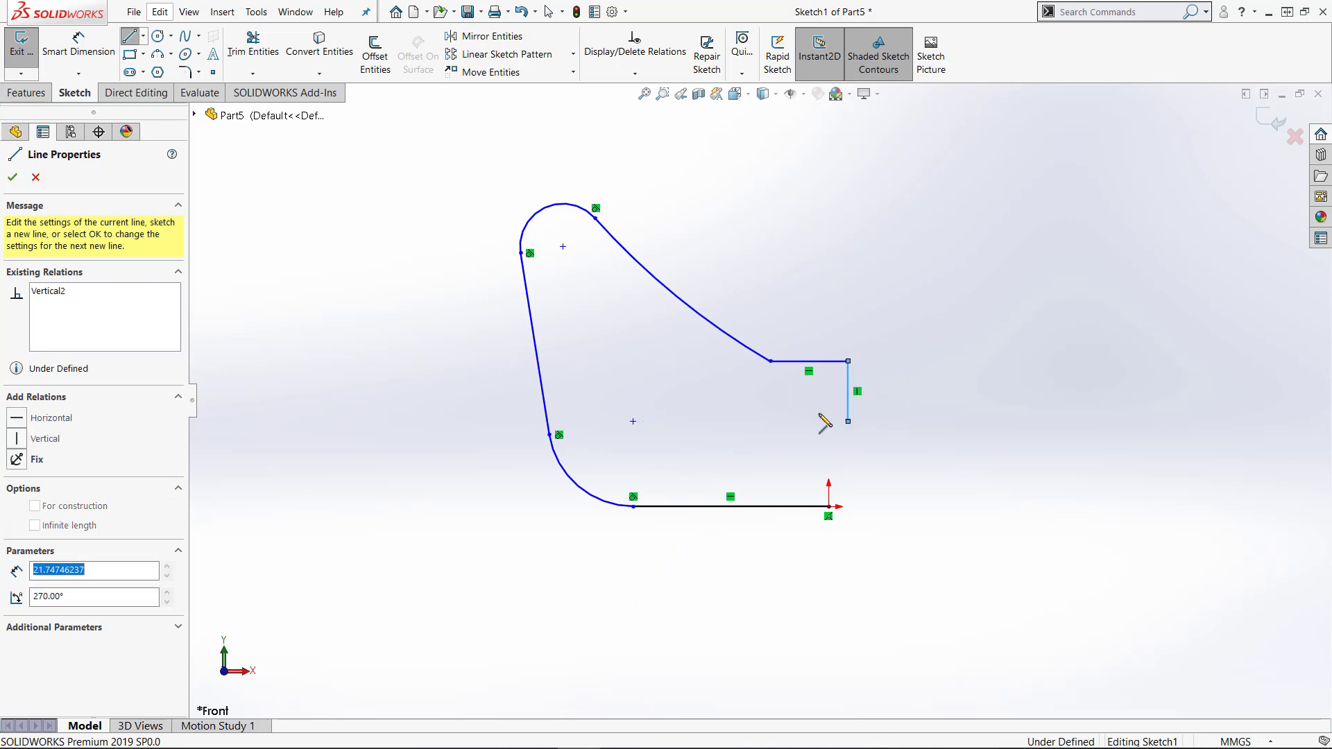
click(730, 421)
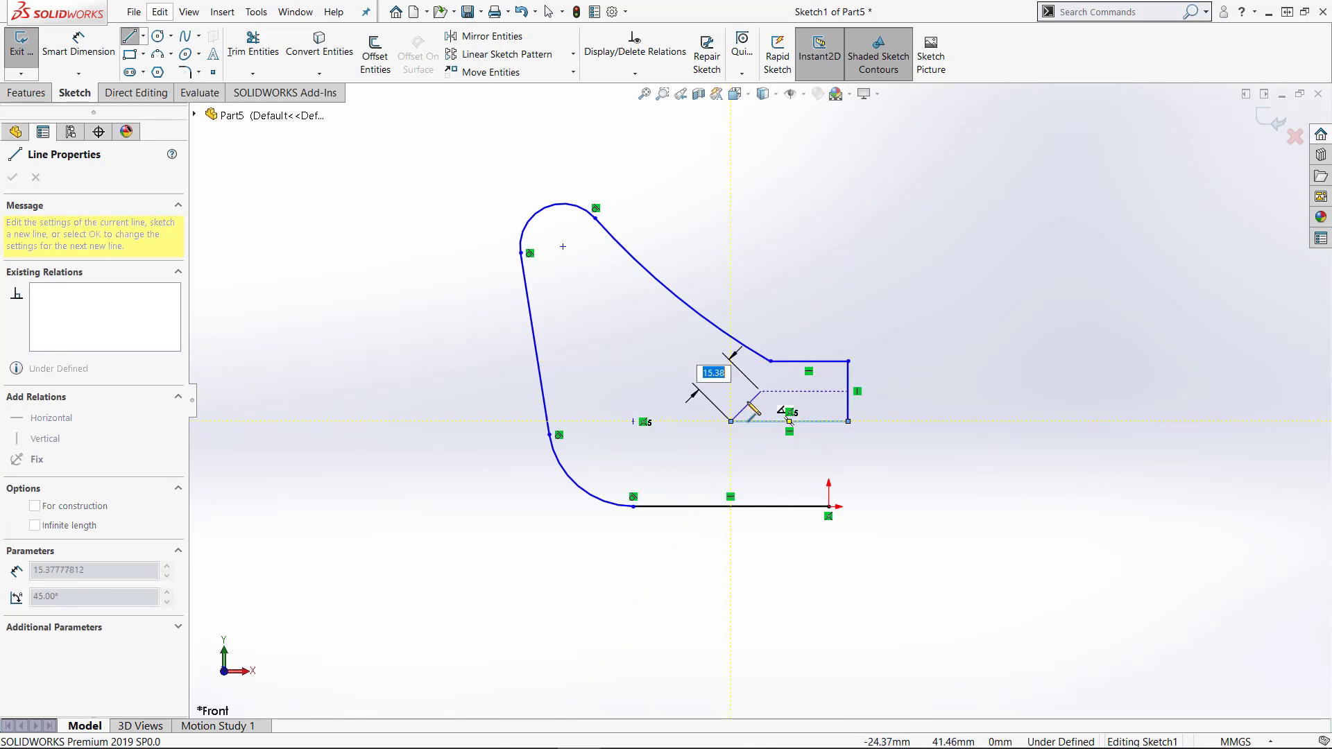
click(730, 460)
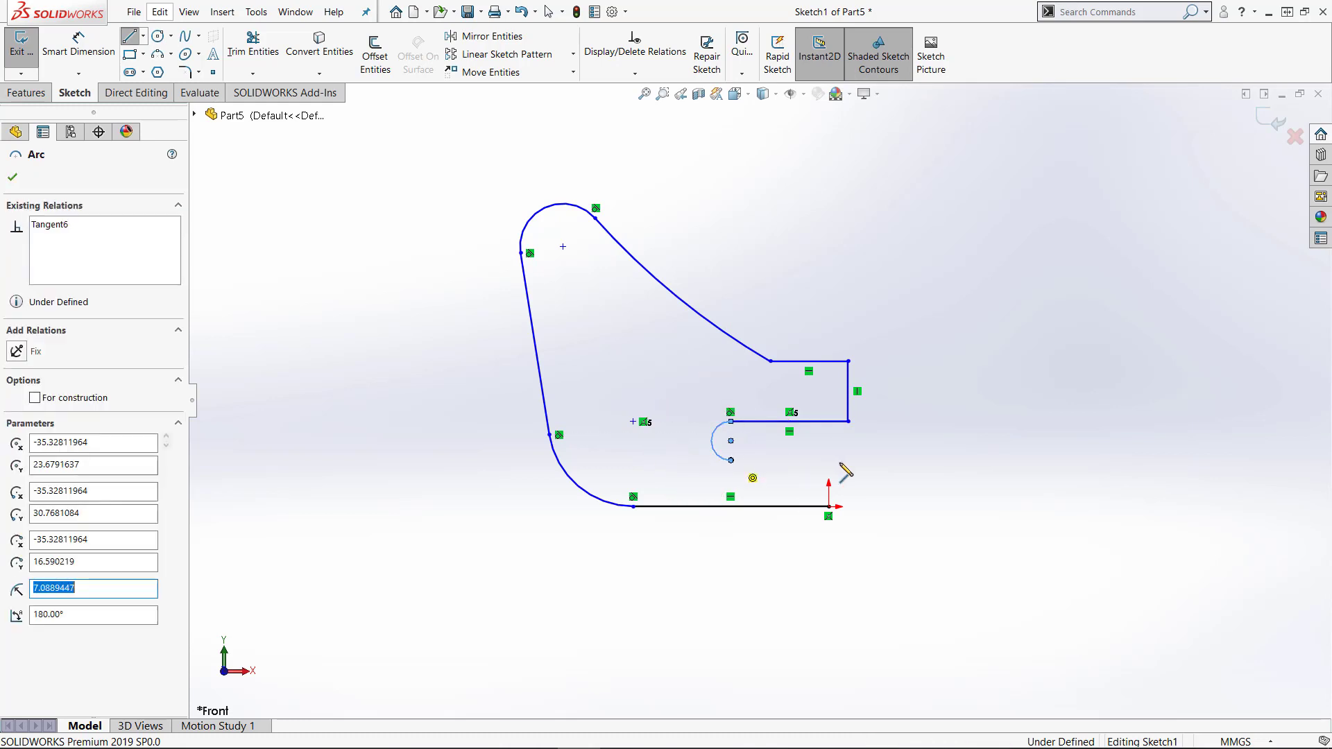
click(848, 460)
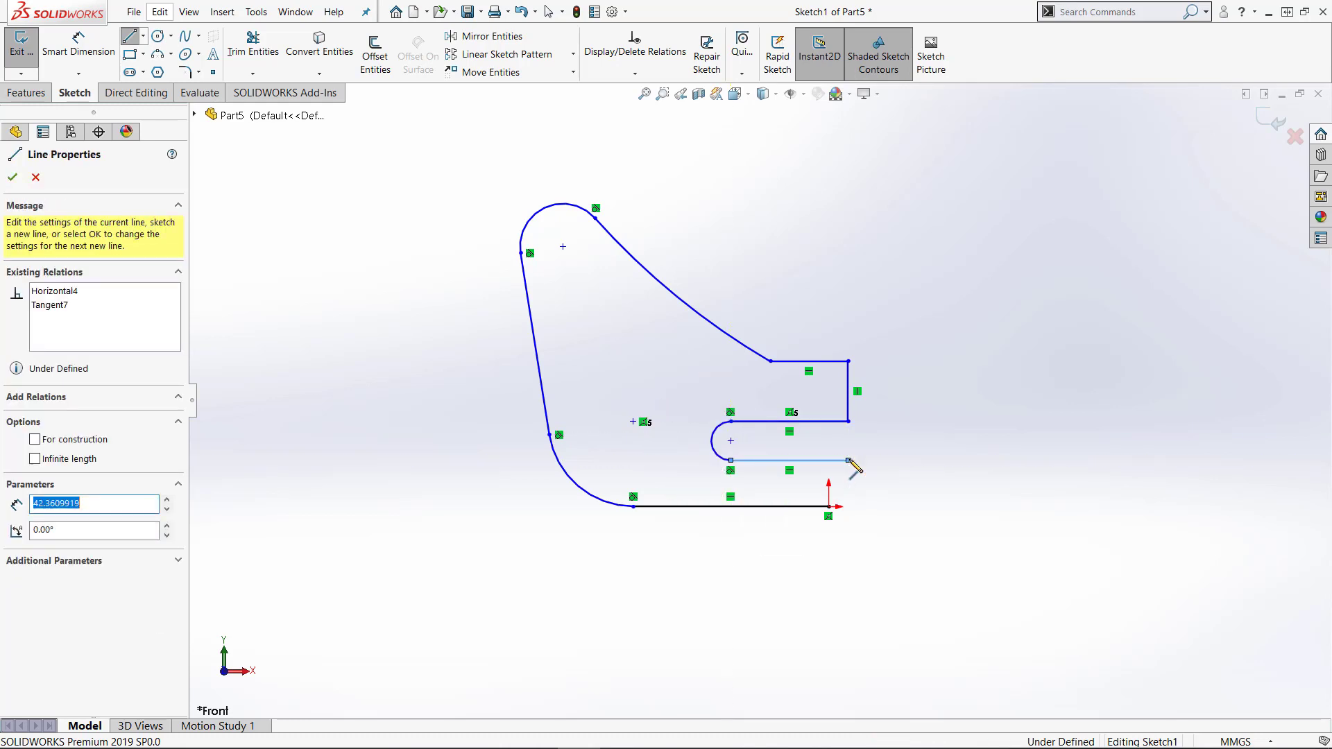
click(828, 506)
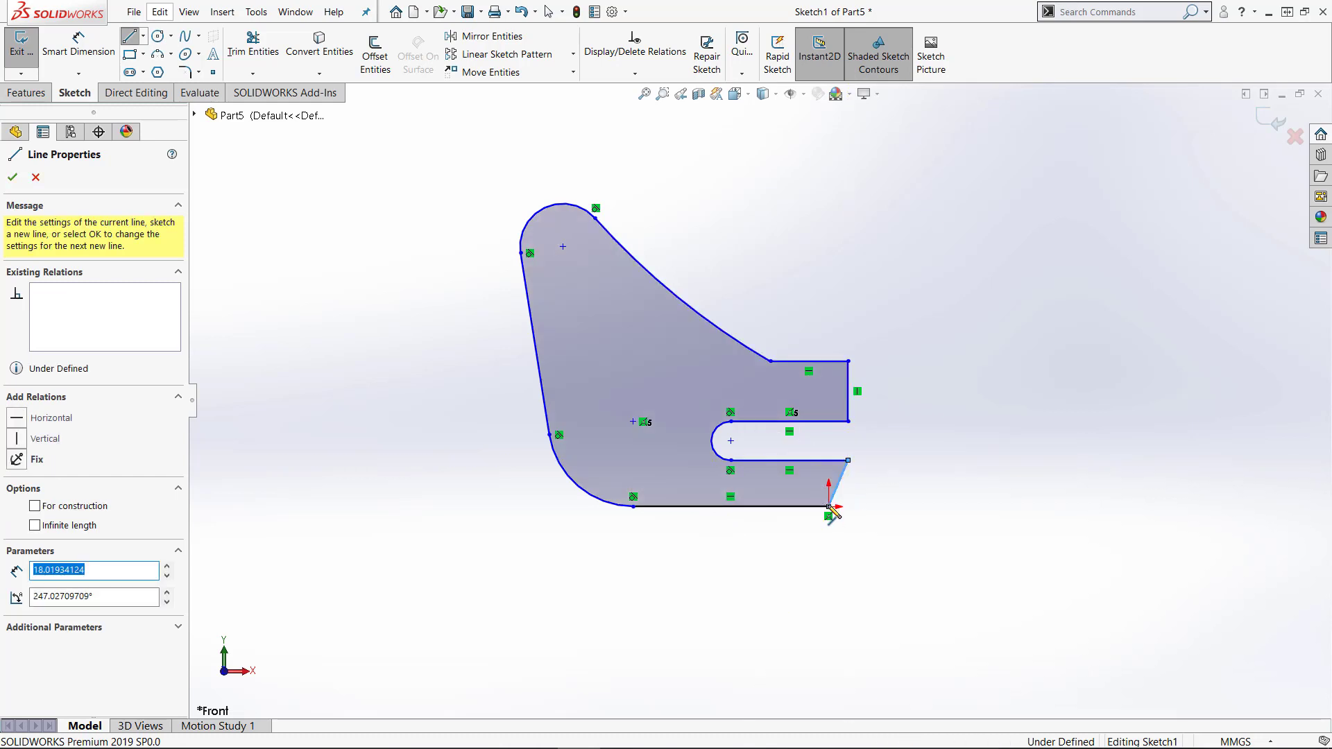
key(Escape)
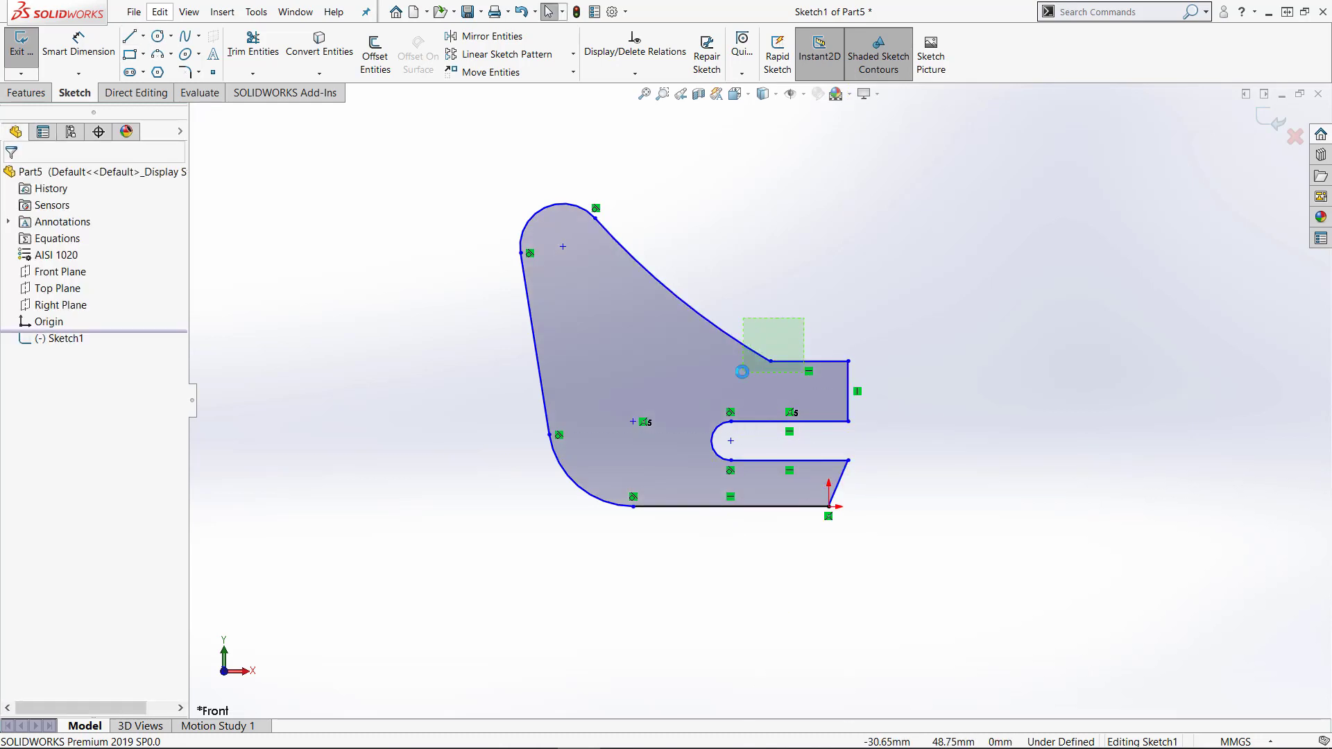
- Make the long arc tangent to the horizontal line and pull the stretched curve back near the slot
drag(776, 364, 739, 381)
click(17, 423)
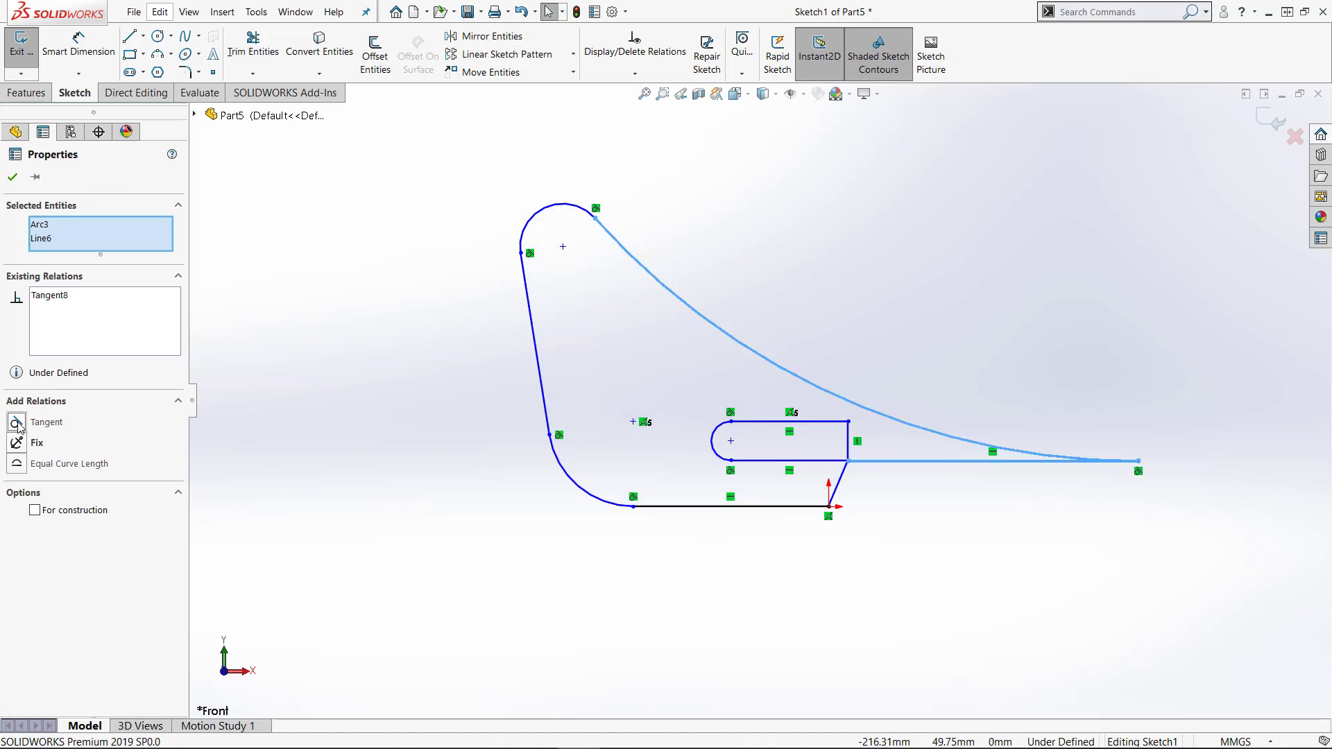
click(974, 489)
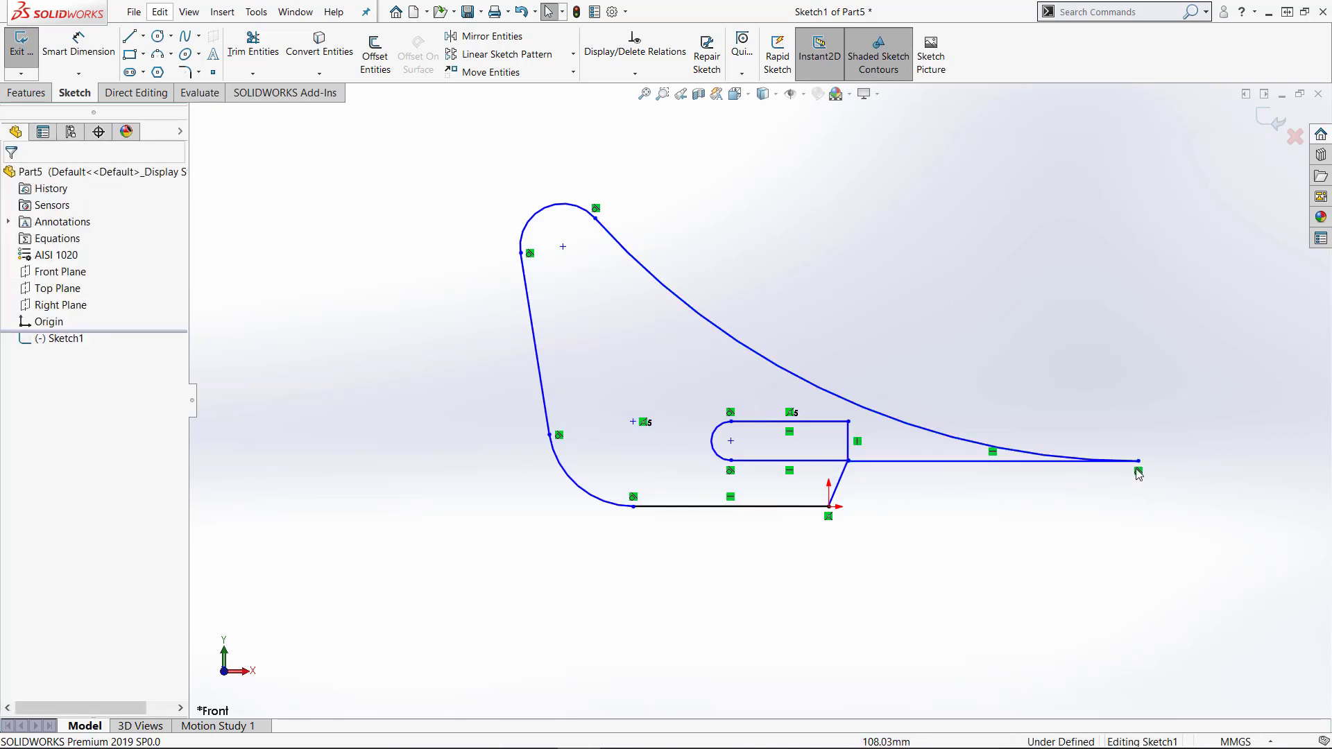
mouse_move(1137, 461)
mouse_down()
mouse_move(1025, 451)
mouse_move(816, 402)
mouse_up()
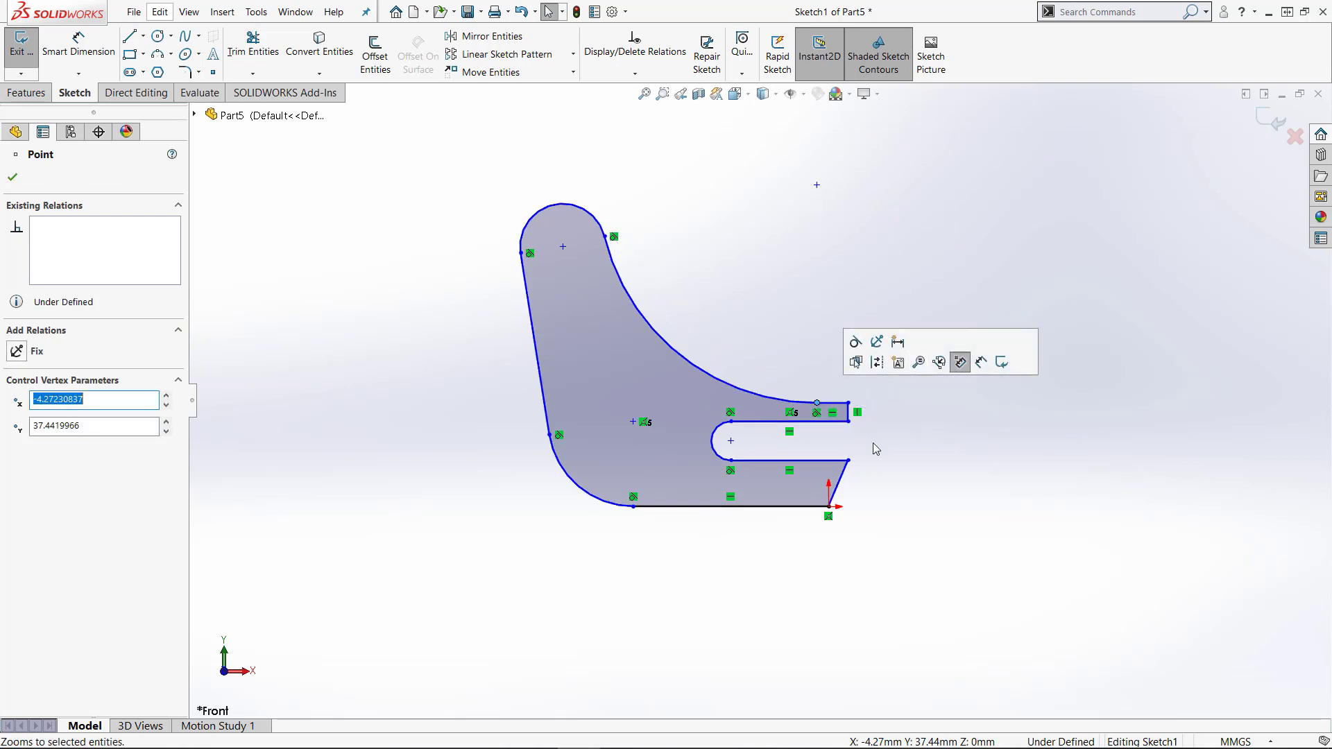
- Make the slanted right-end line vertical and collinear with the short edge beside the slot
click(838, 485)
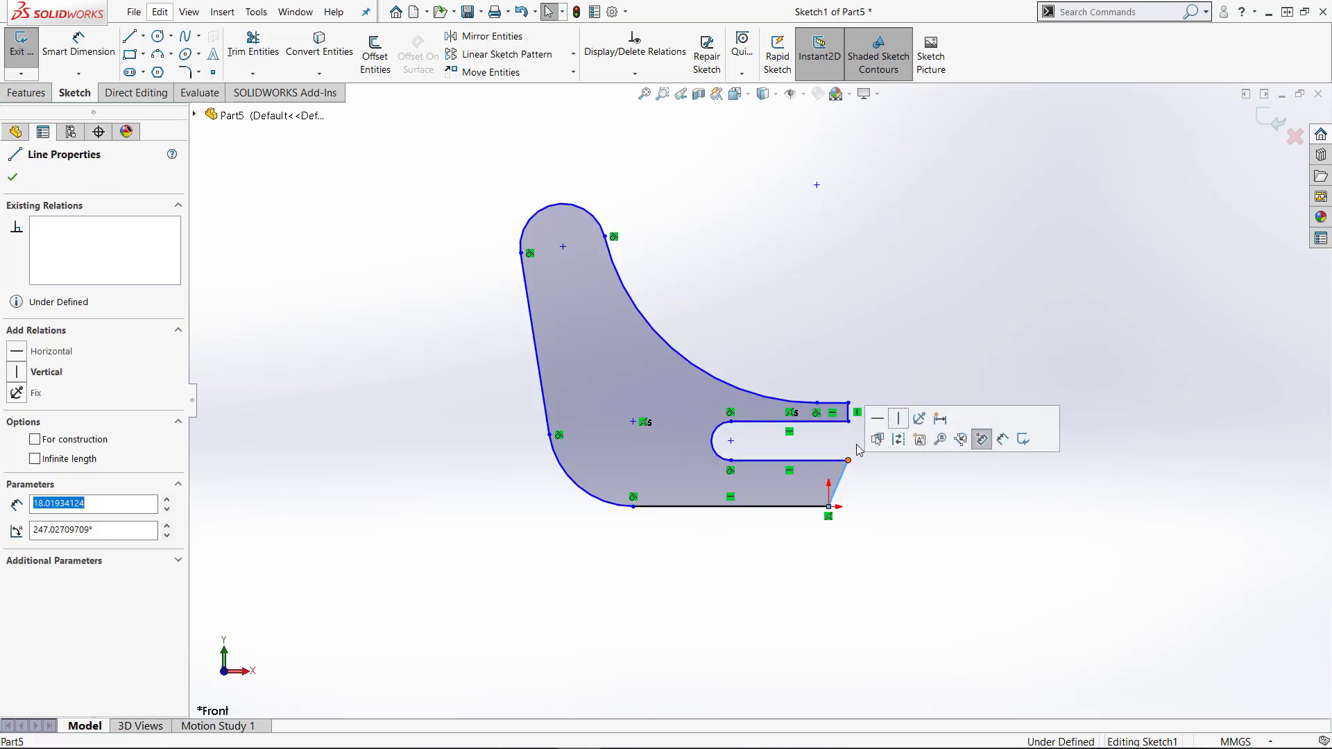
click(895, 419)
key(Escape)
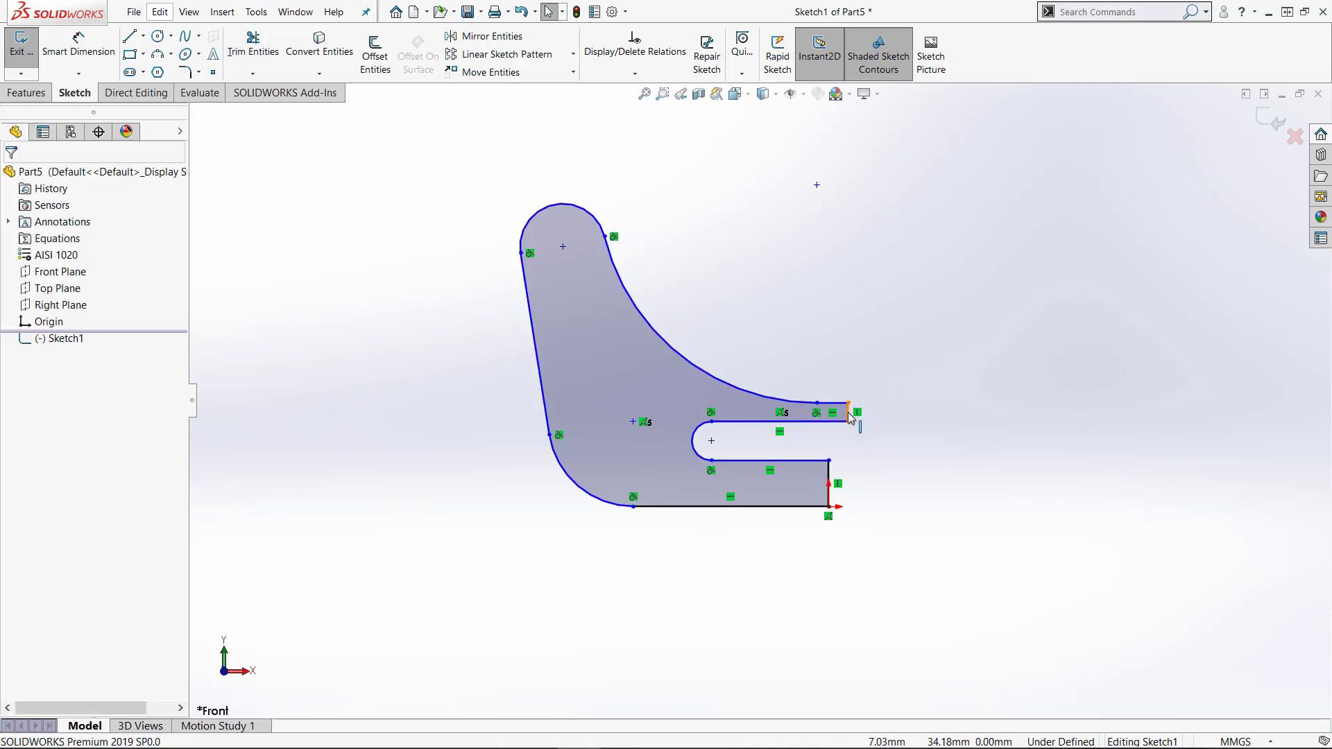
click(848, 414)
ctrl+click(848, 412)
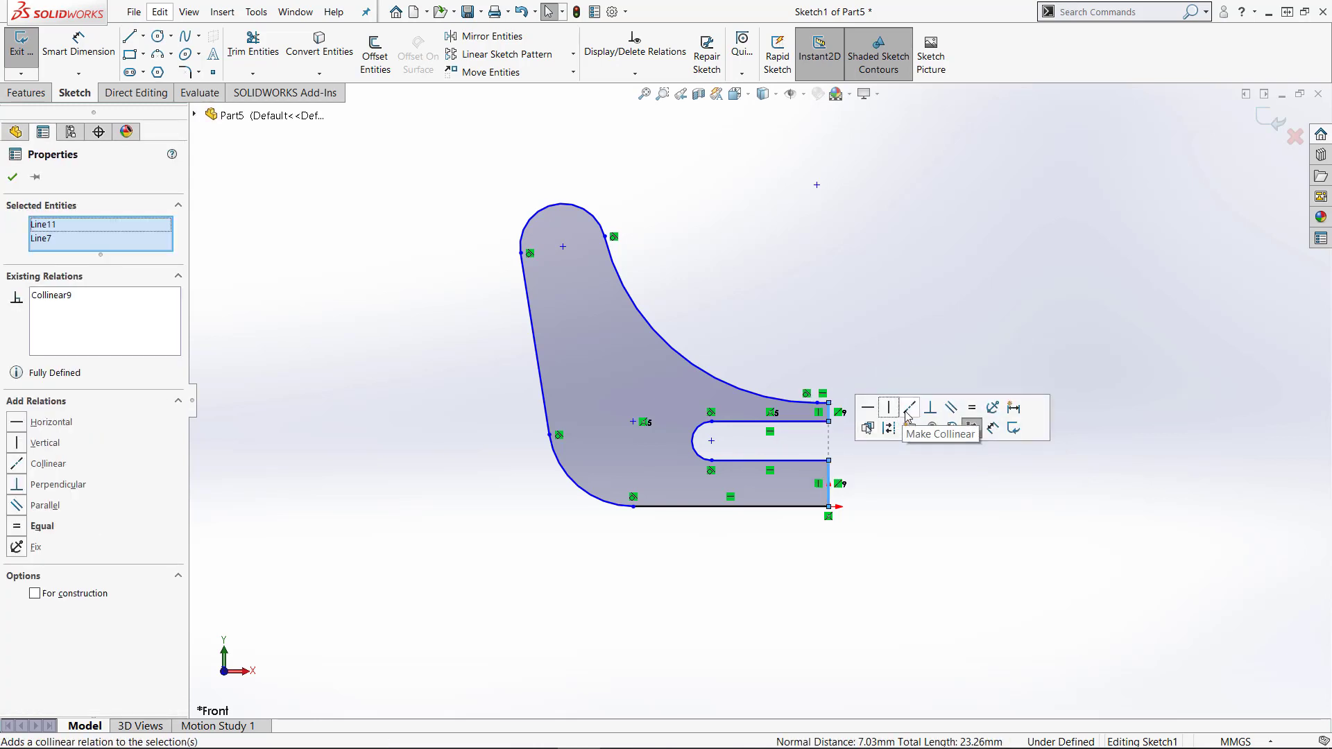
click(826, 341)
scroll(837, 342, up, 2)
scroll(827, 339, down, 2)
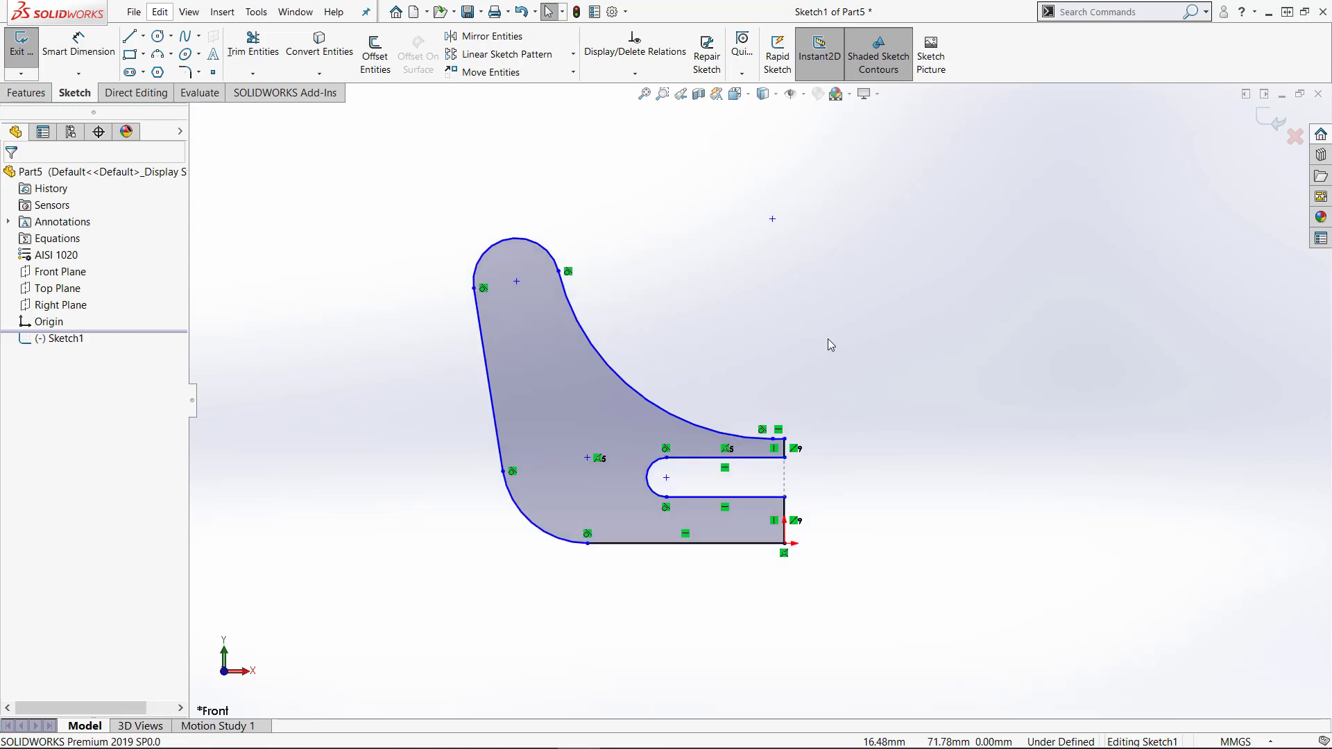
click(159, 38)
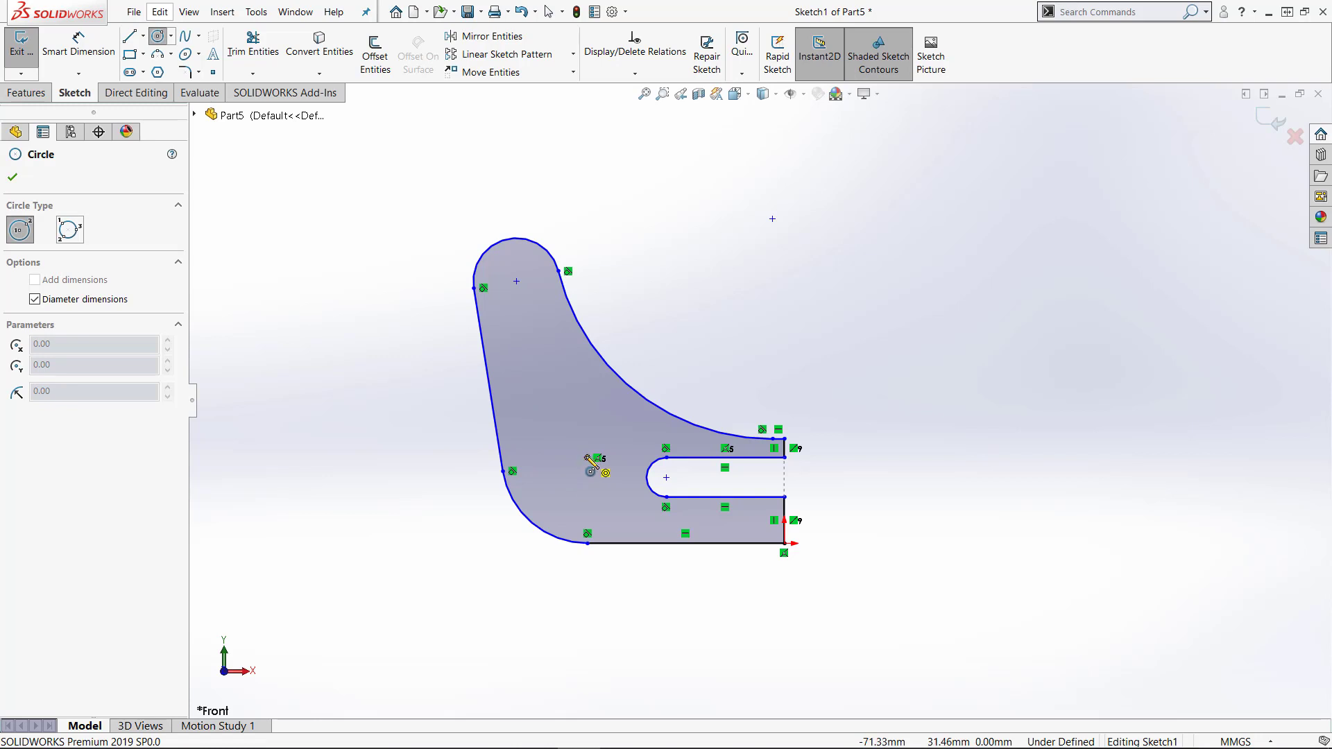
- Draw a large circle in the lower body and a small circle in the top lobe
click(588, 459)
click(610, 435)
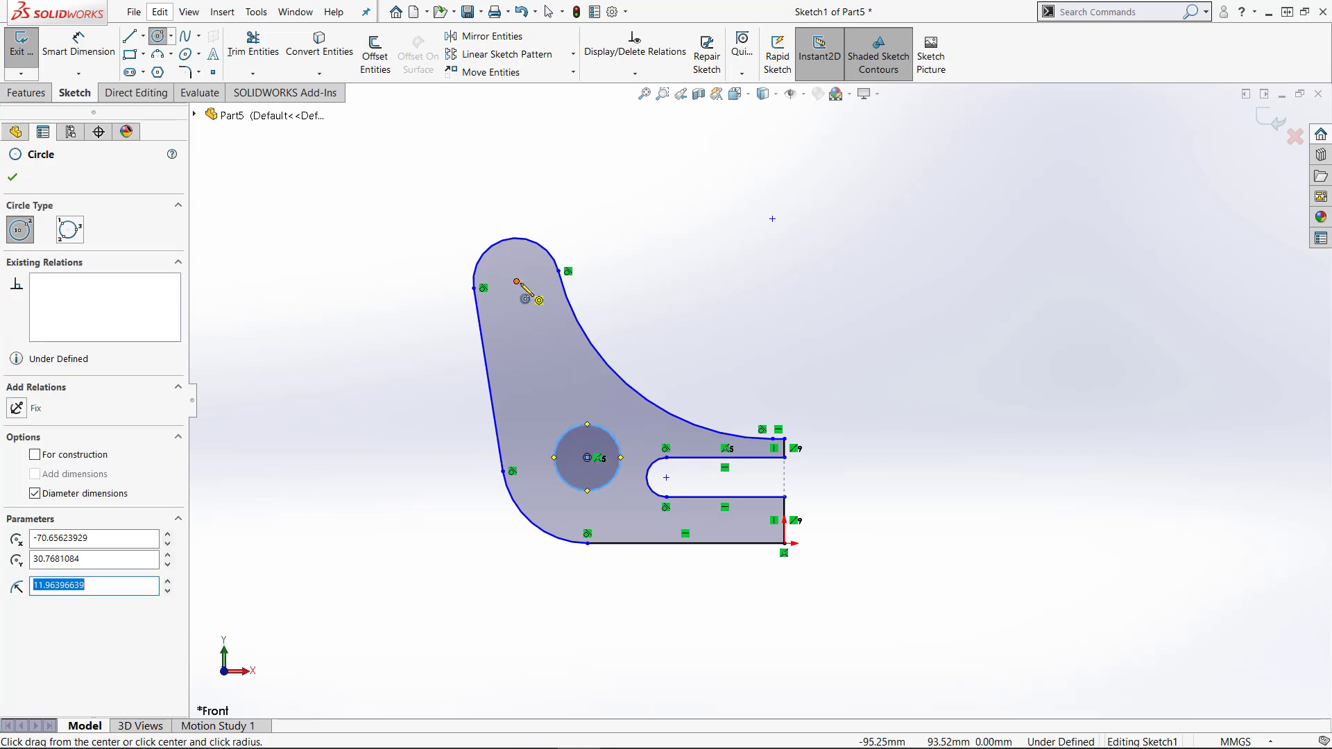
click(516, 281)
click(540, 275)
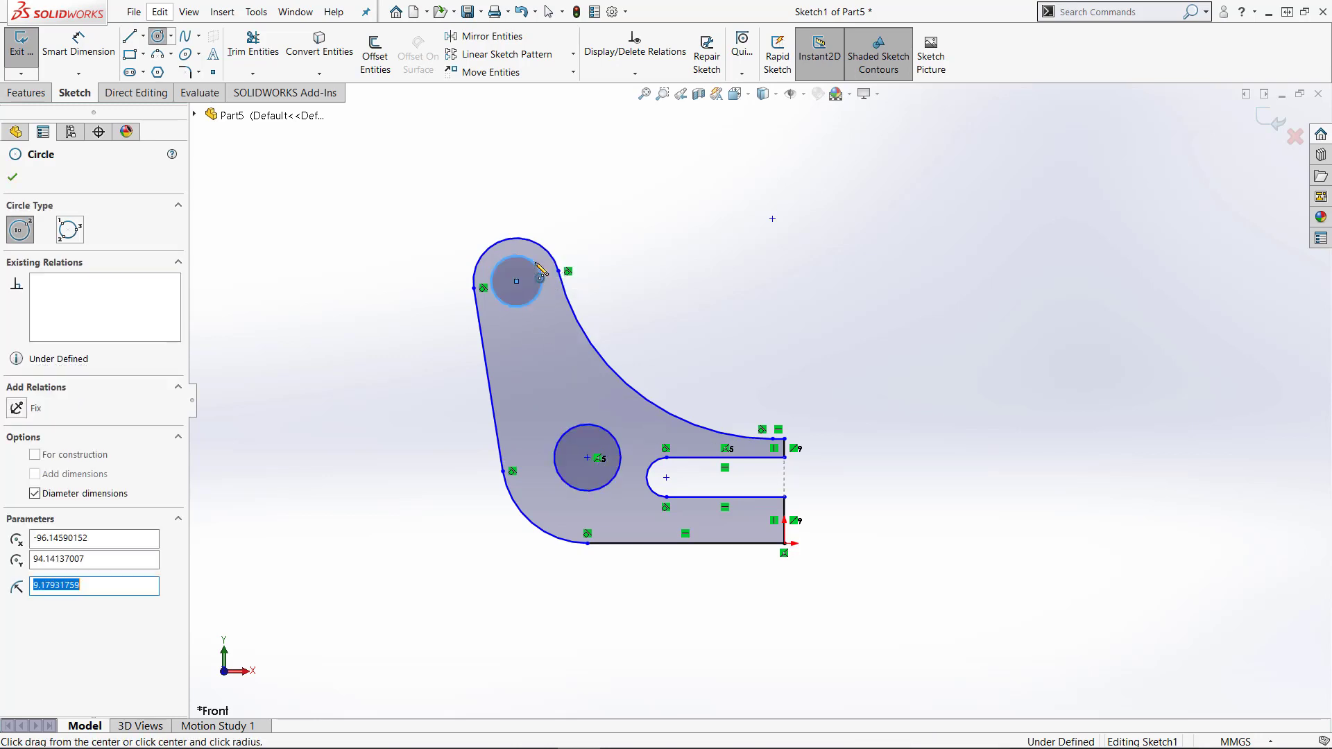
key(Escape)
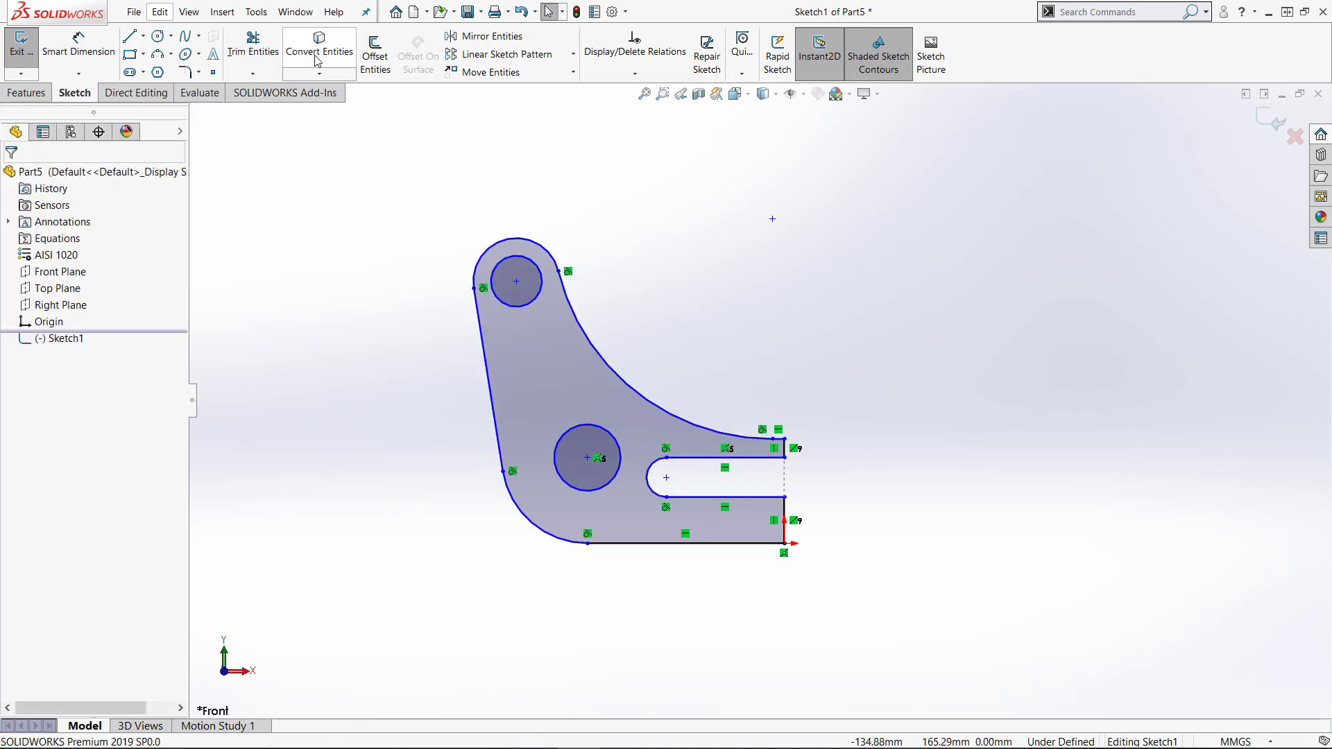
- Dimension the slot: width 13 and length 22
click(79, 43)
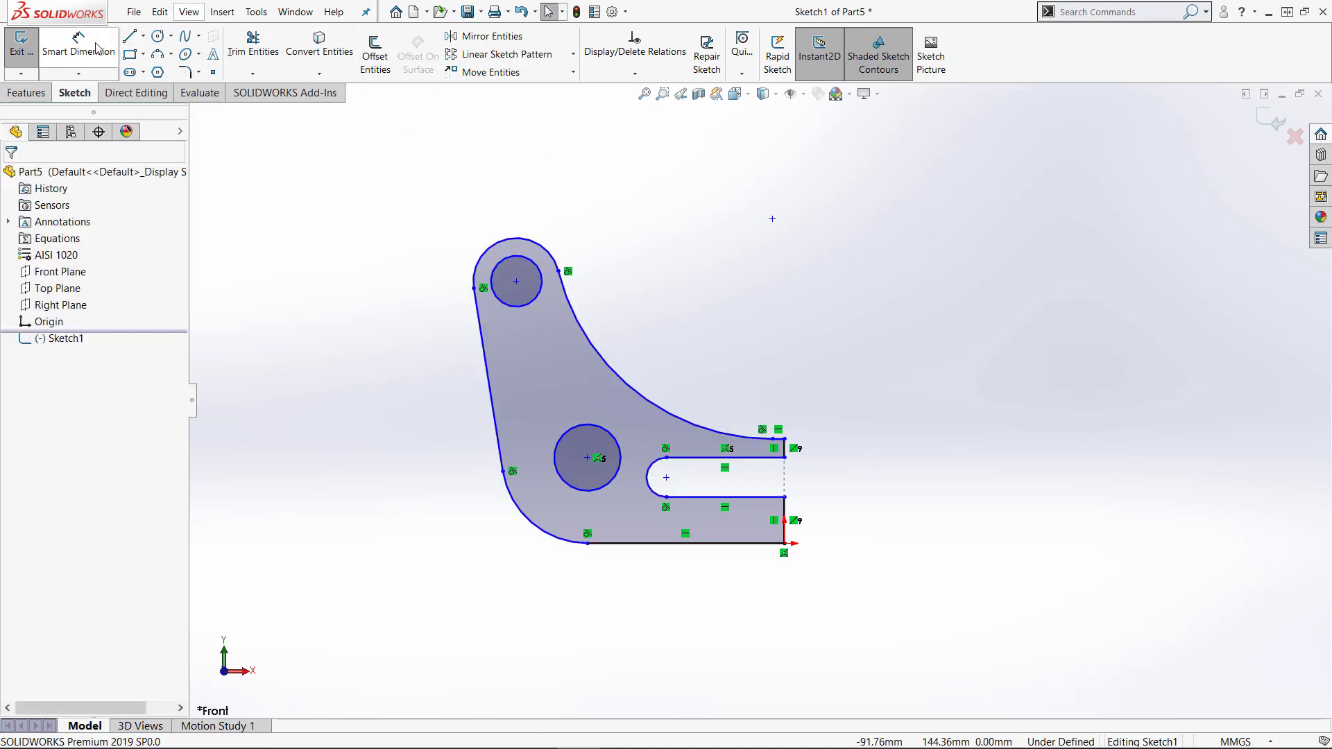
click(775, 477)
click(775, 466)
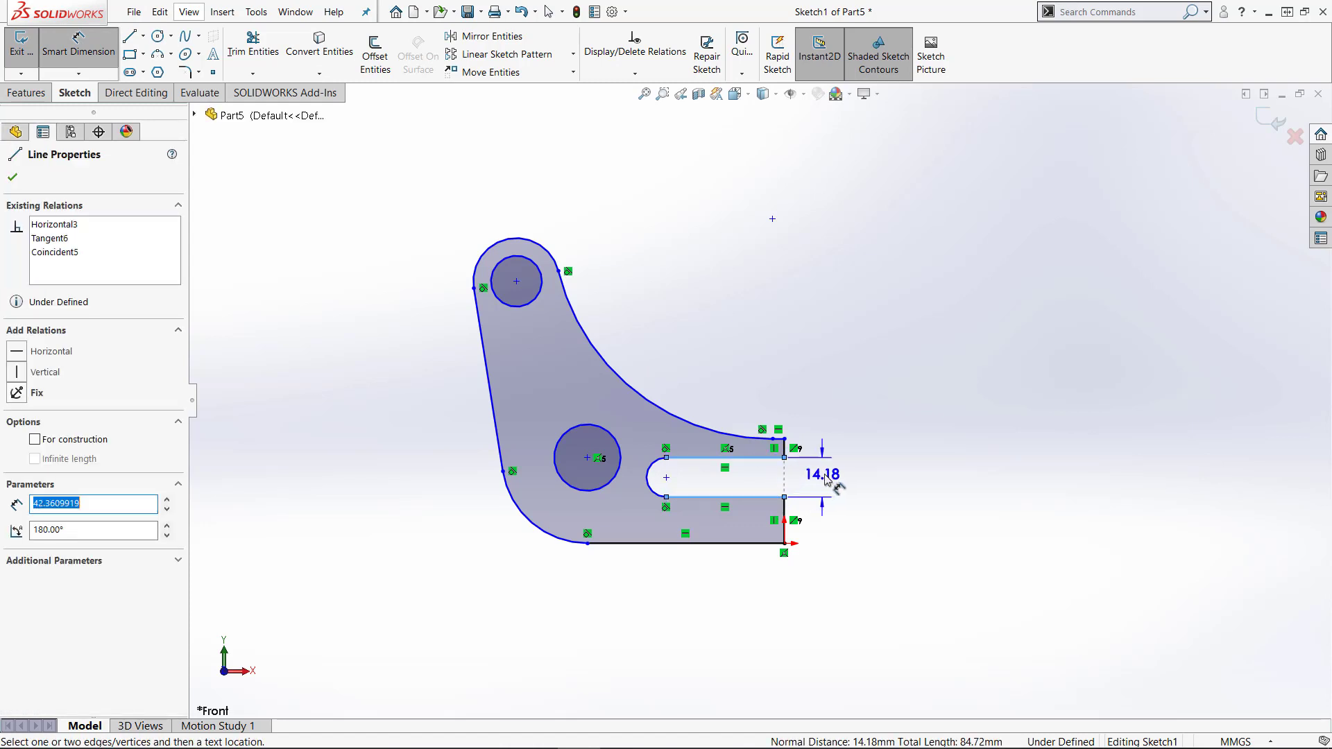
click(829, 480)
text(13)
key(Return)
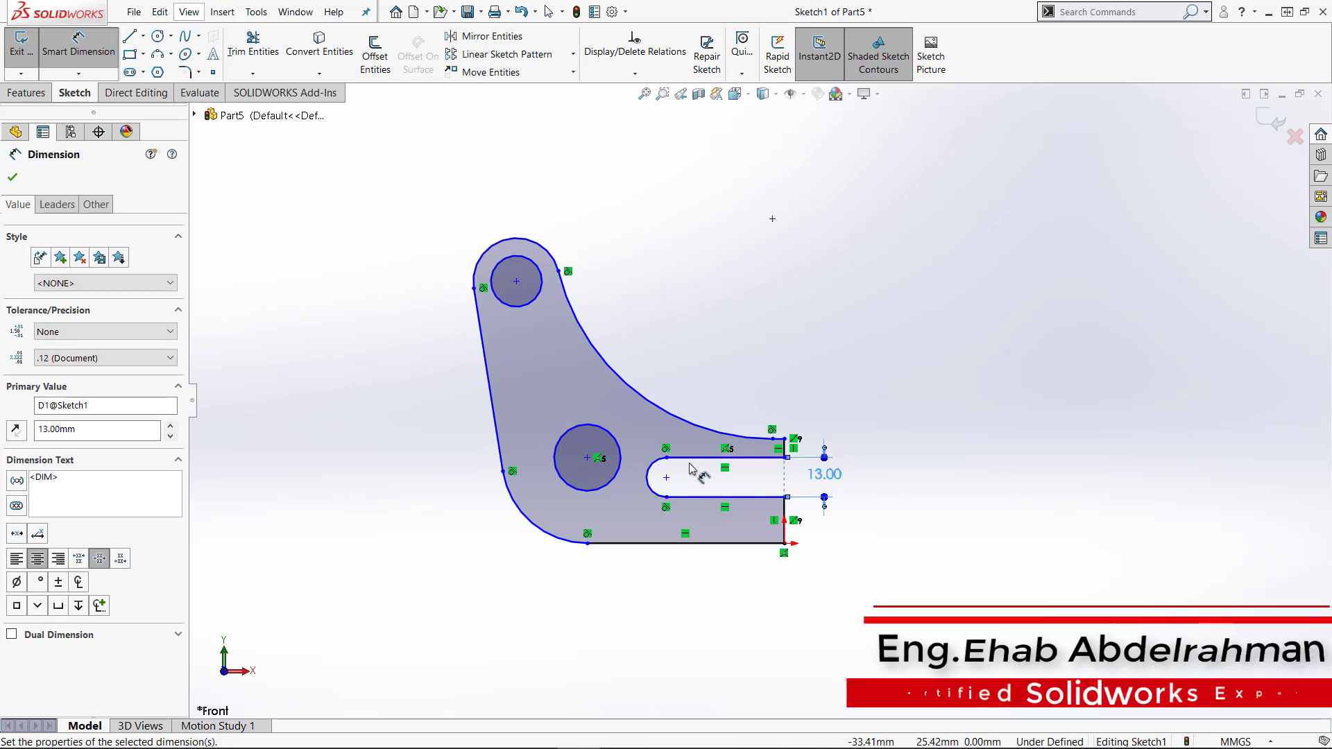
click(721, 457)
click(722, 406)
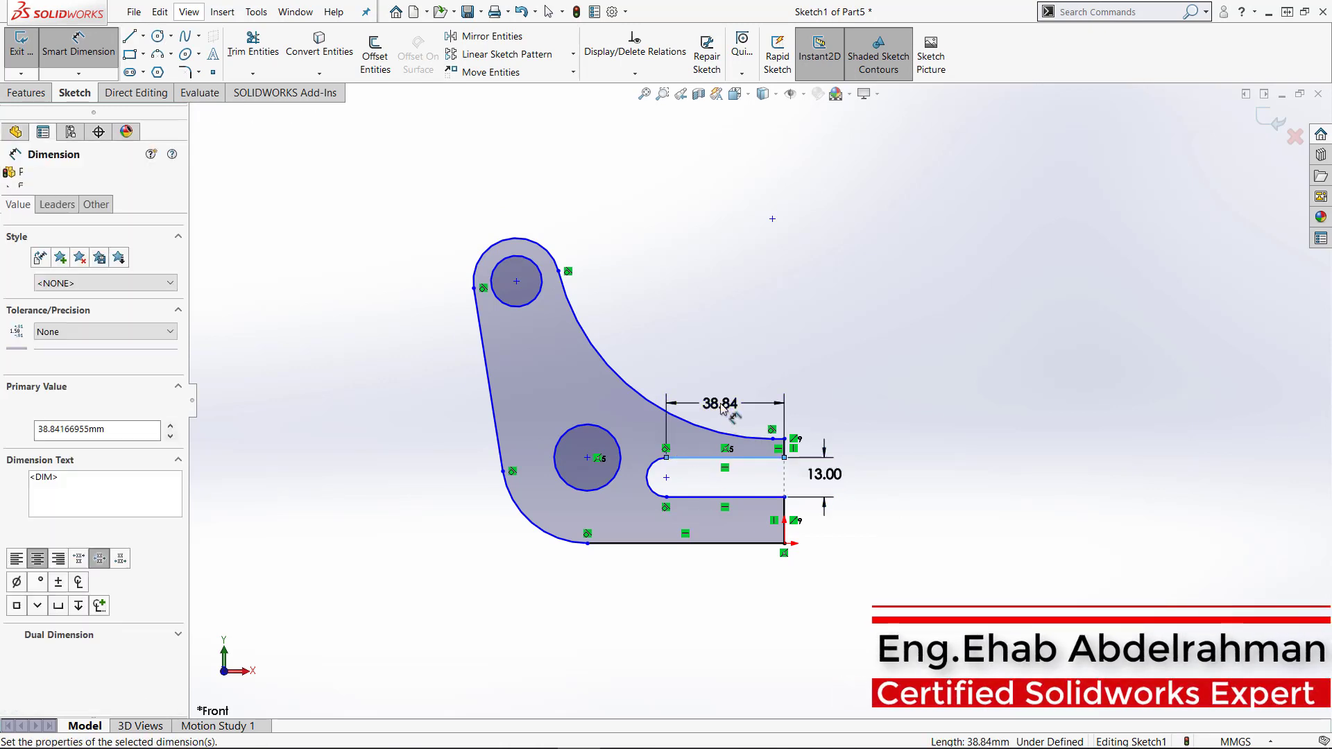
text(22)
key(Return)
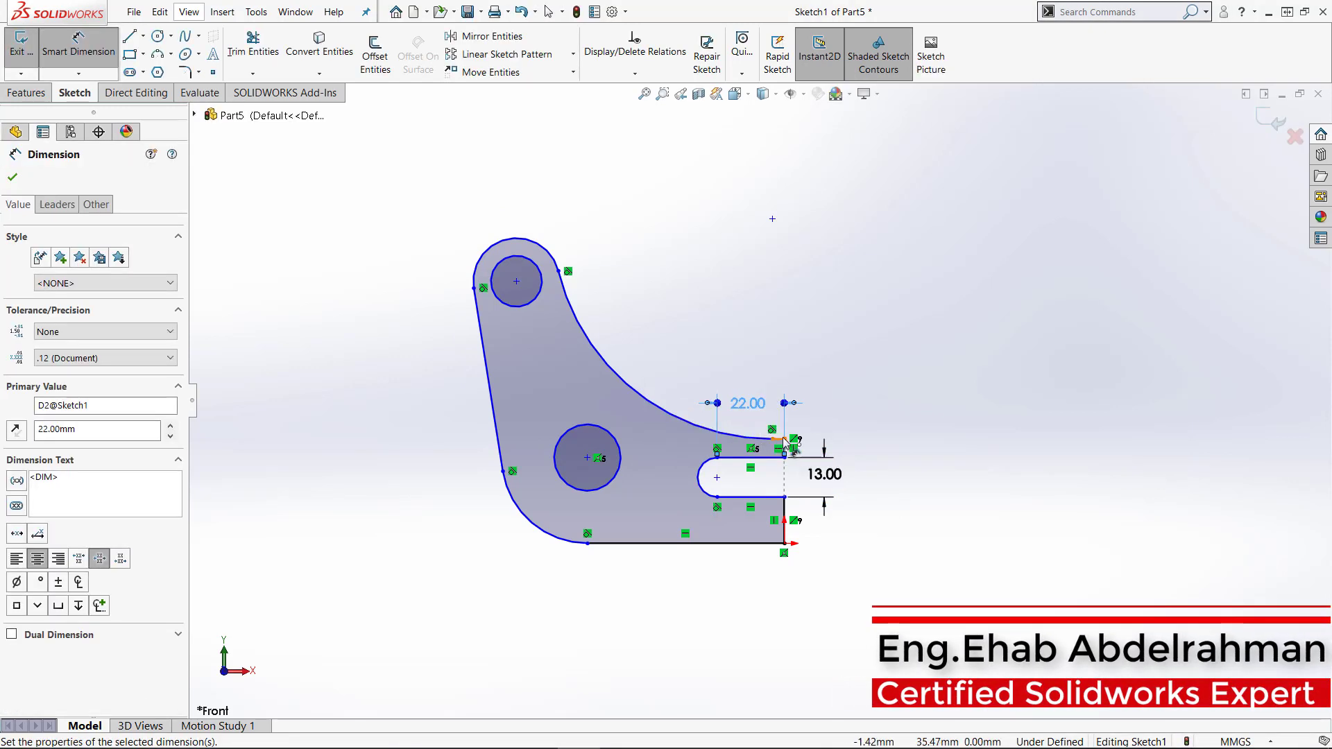
- Set the right-end height to 36 and the lower short edge to 15.5
click(788, 452)
click(785, 544)
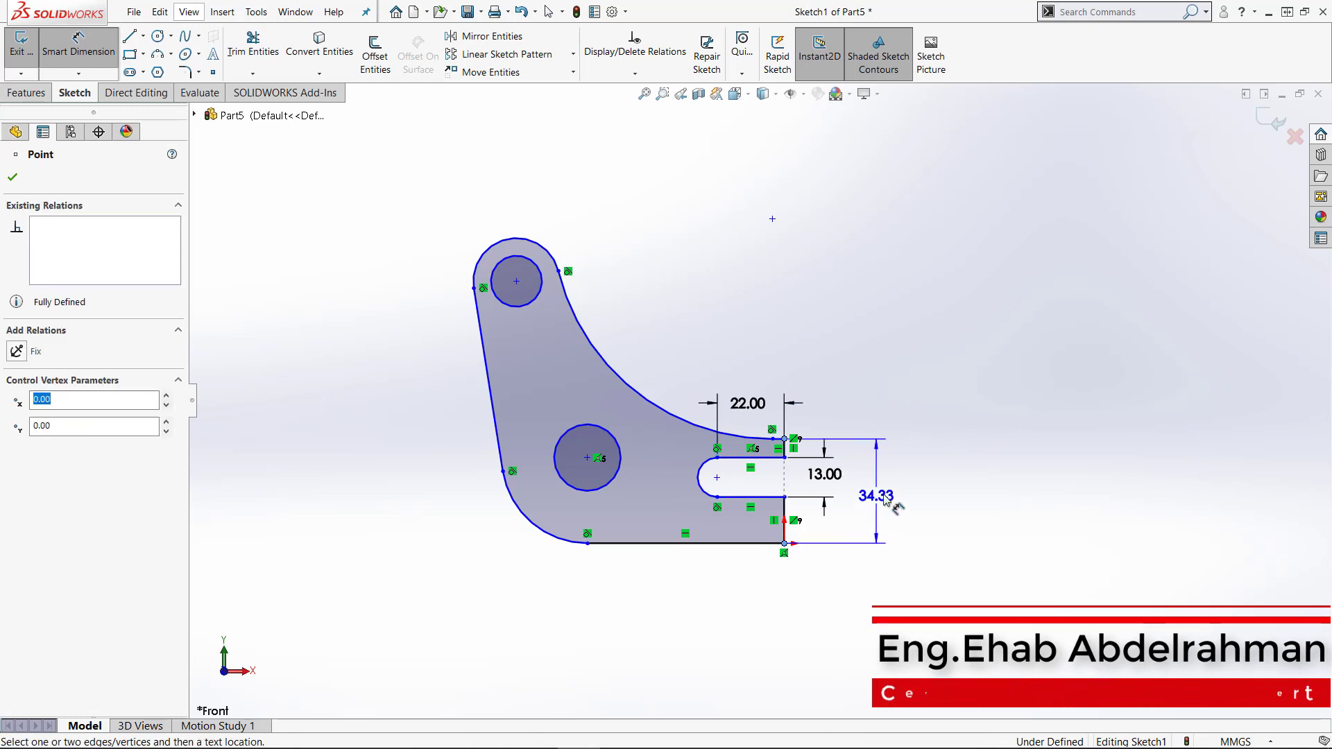
click(886, 497)
text(36)
key(Return)
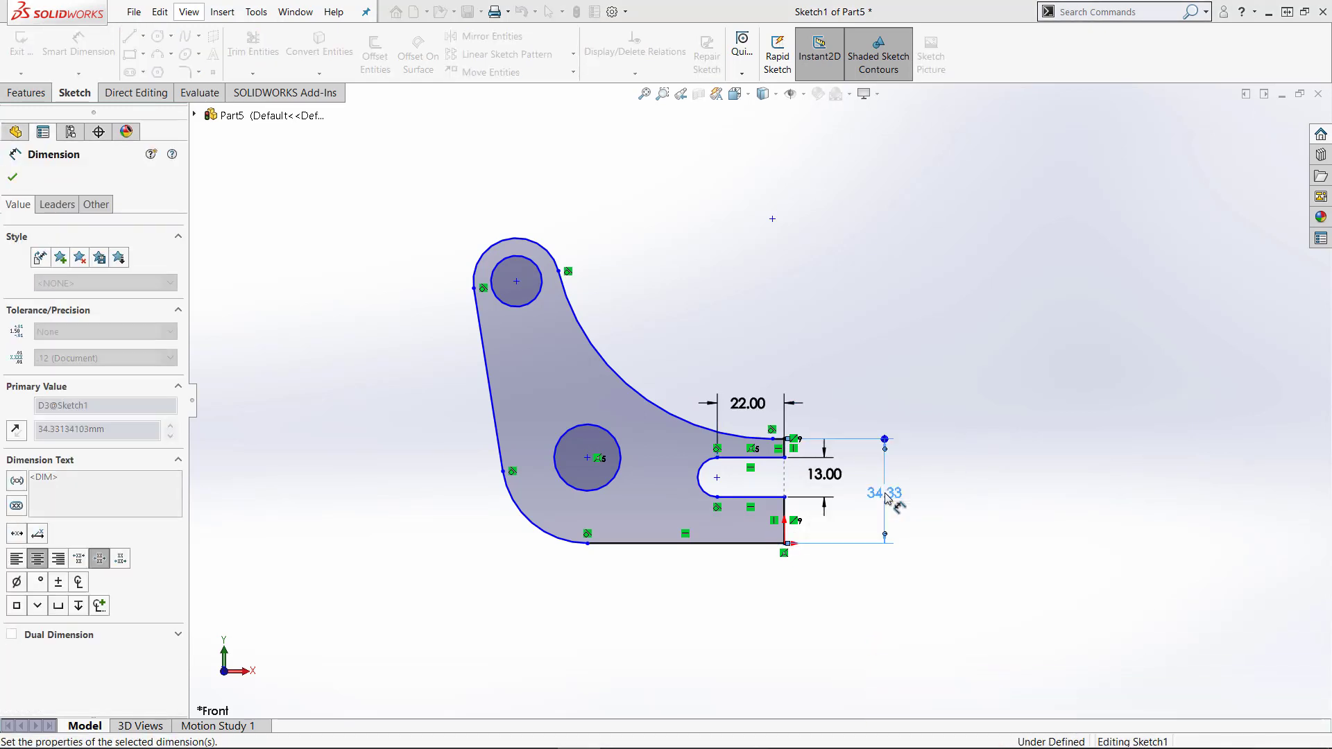
click(786, 510)
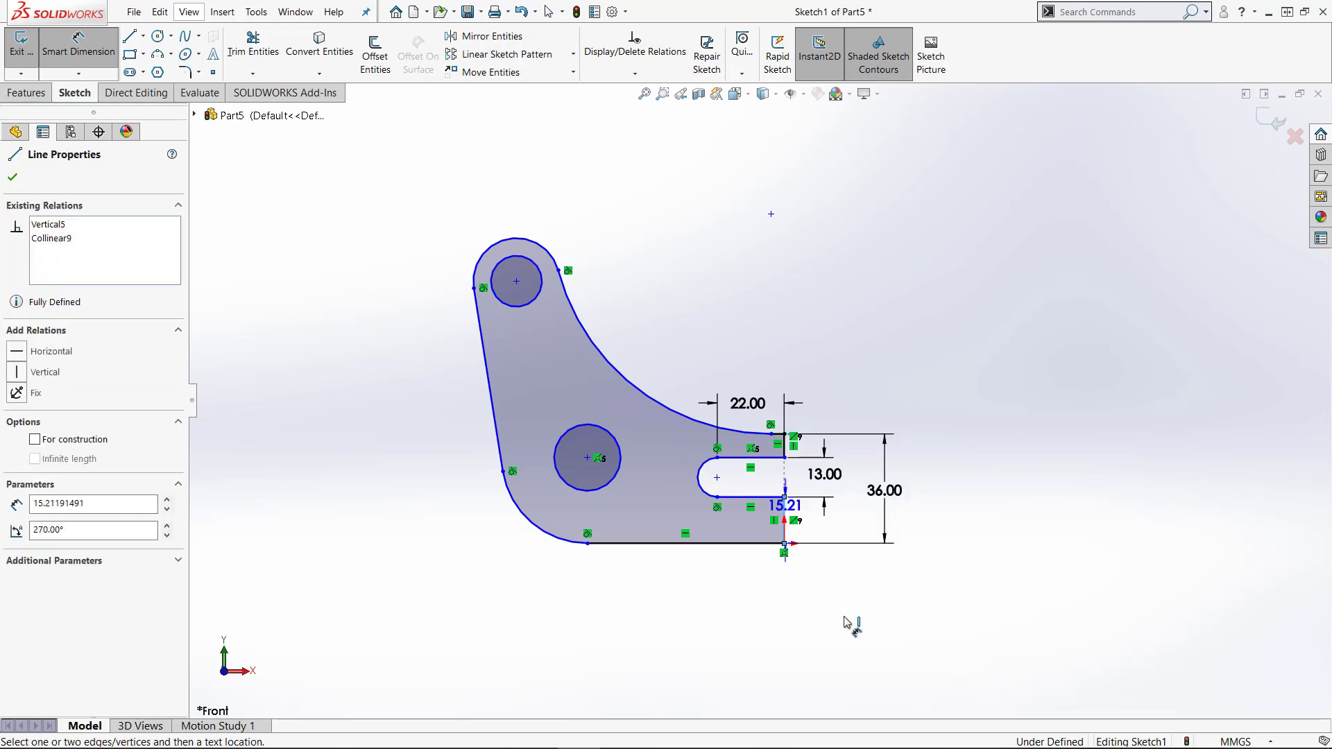
click(845, 618)
text(15.5)
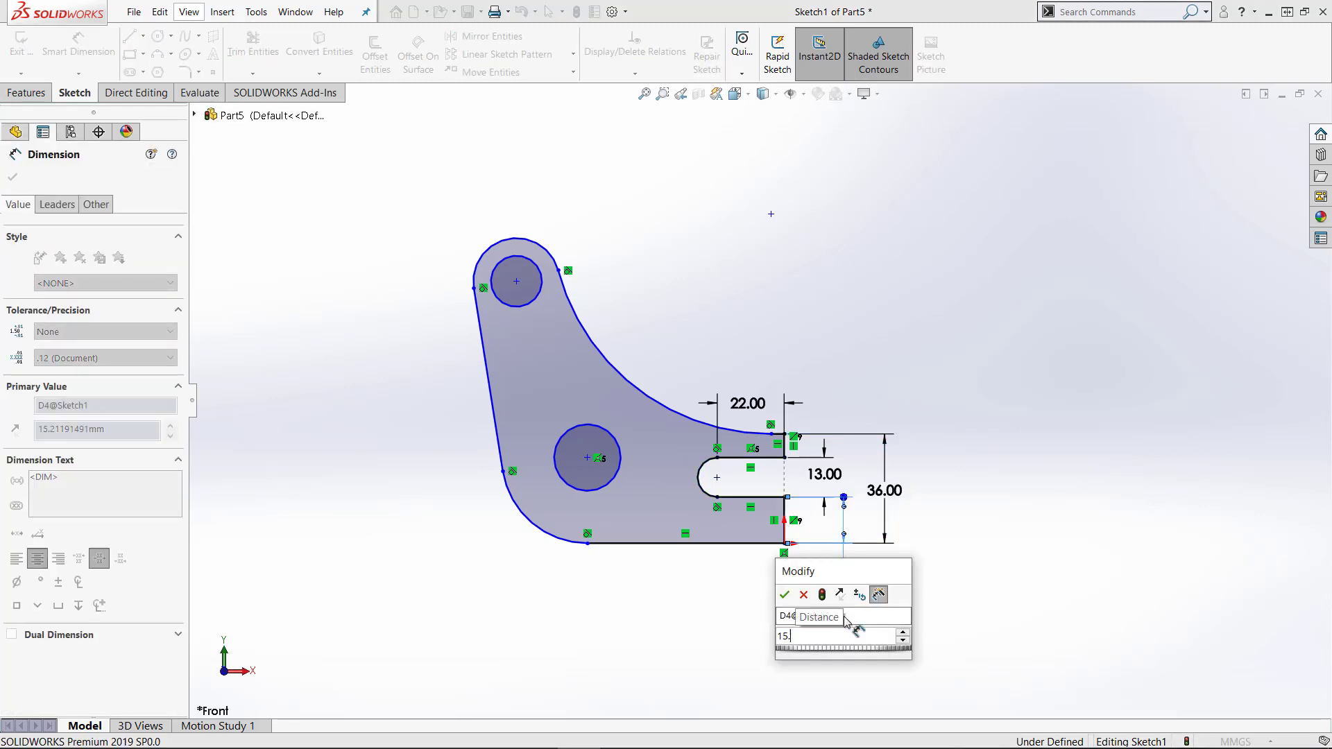
key(Return)
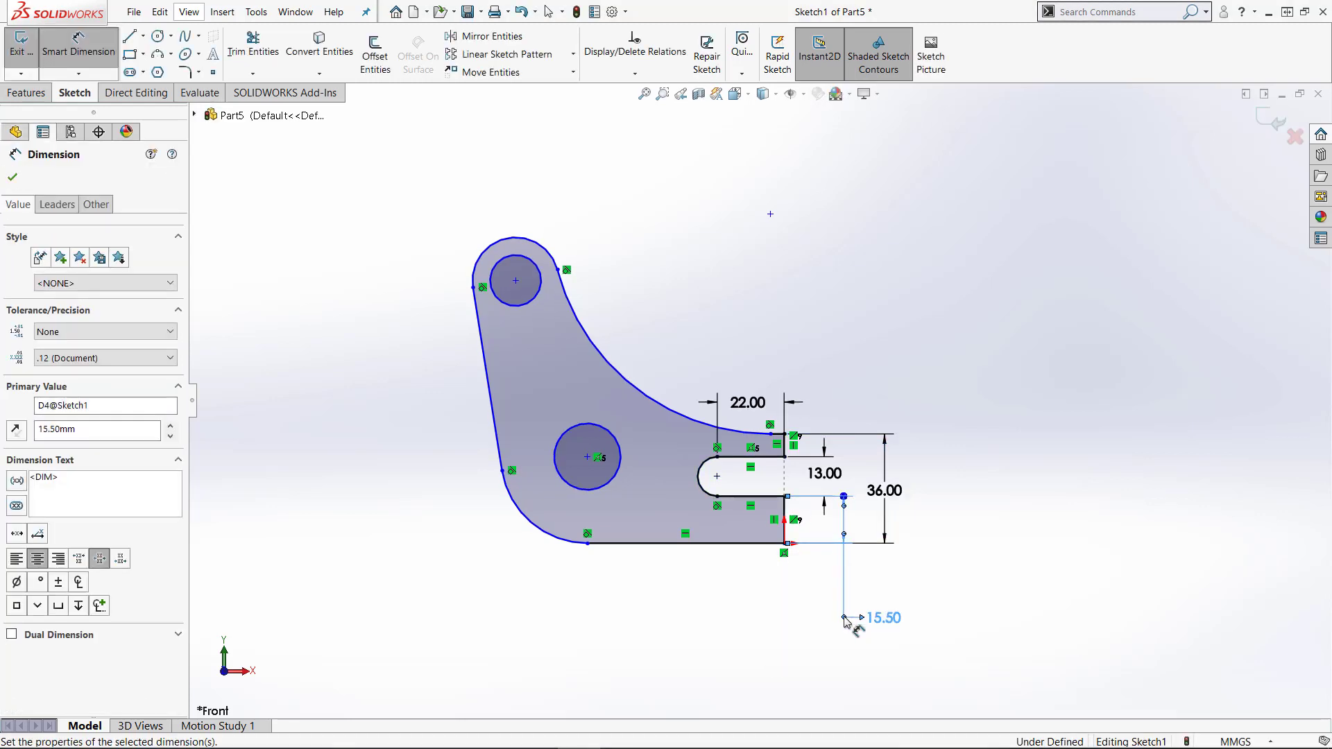
- Locate the circles: large centre 65 from the bottom-right corner, top centre at height 69.33
click(586, 457)
click(784, 544)
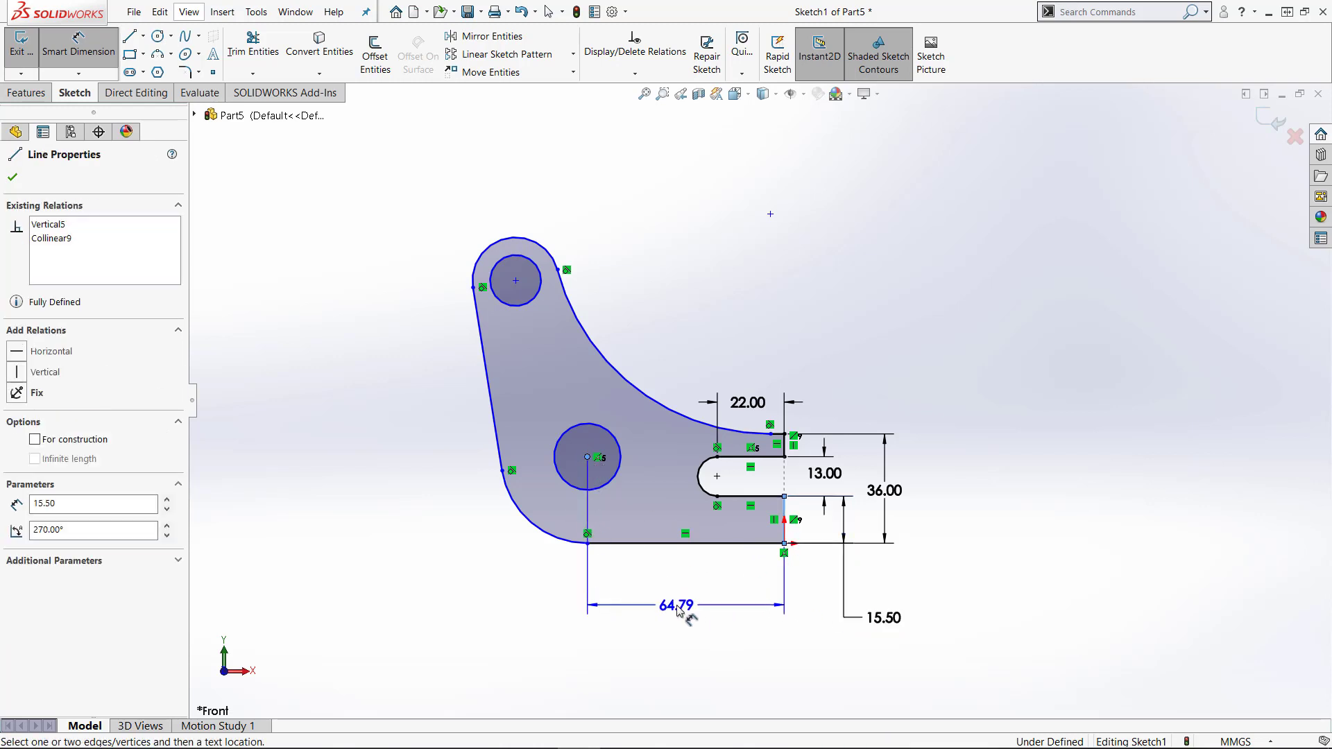
click(678, 608)
text(65)
key(Return)
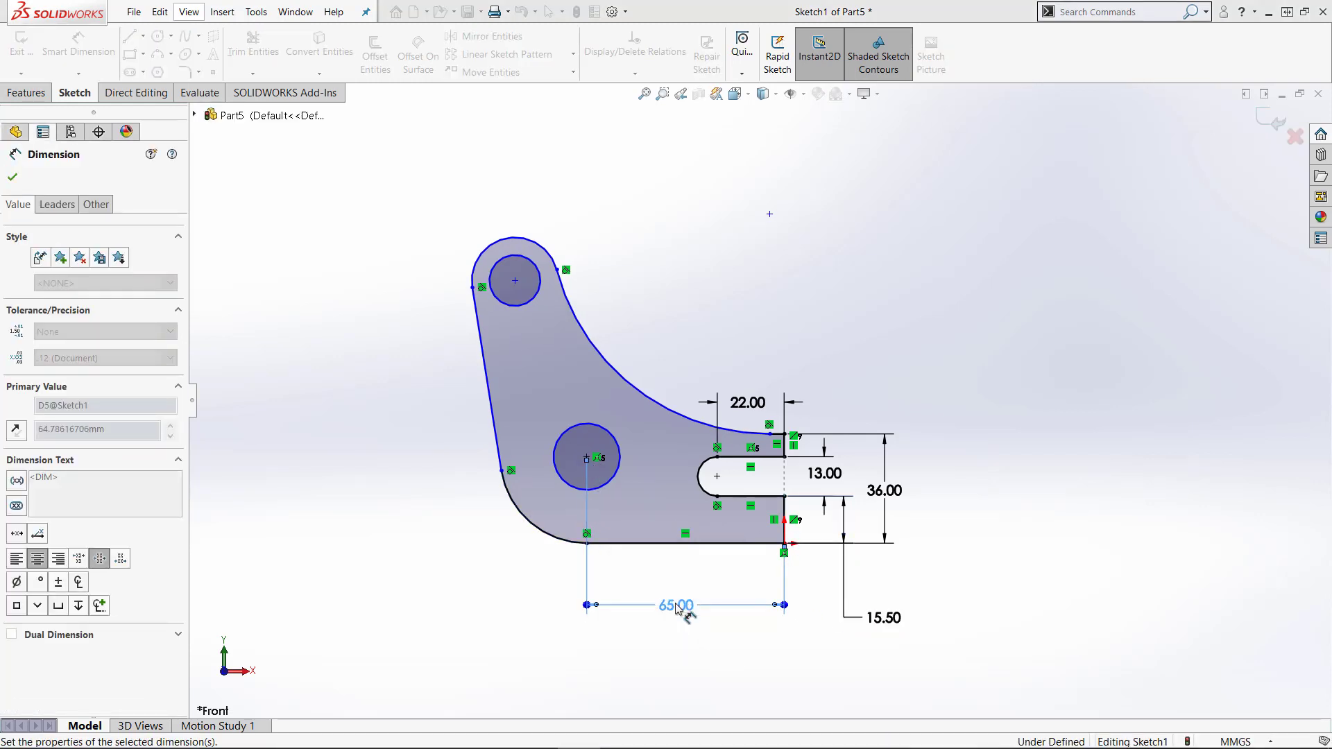
click(681, 544)
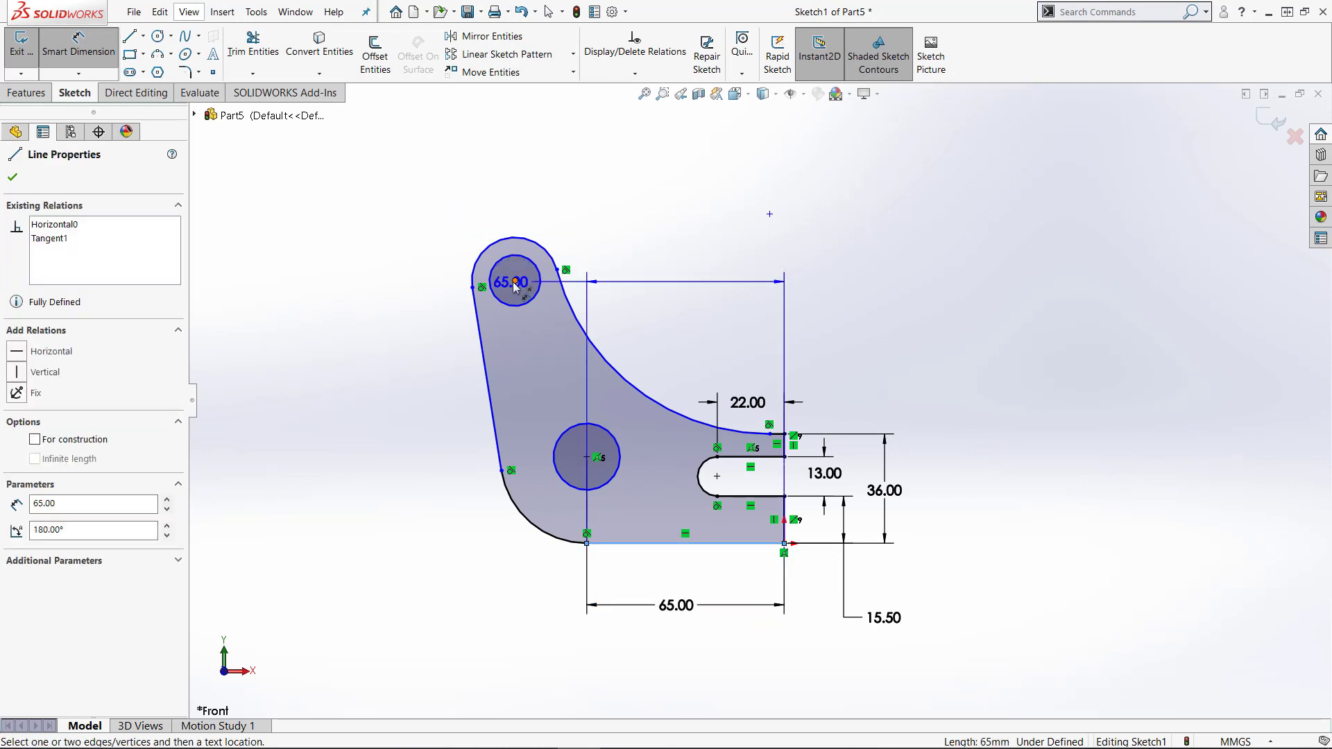
click(514, 281)
click(293, 409)
text(69.33)
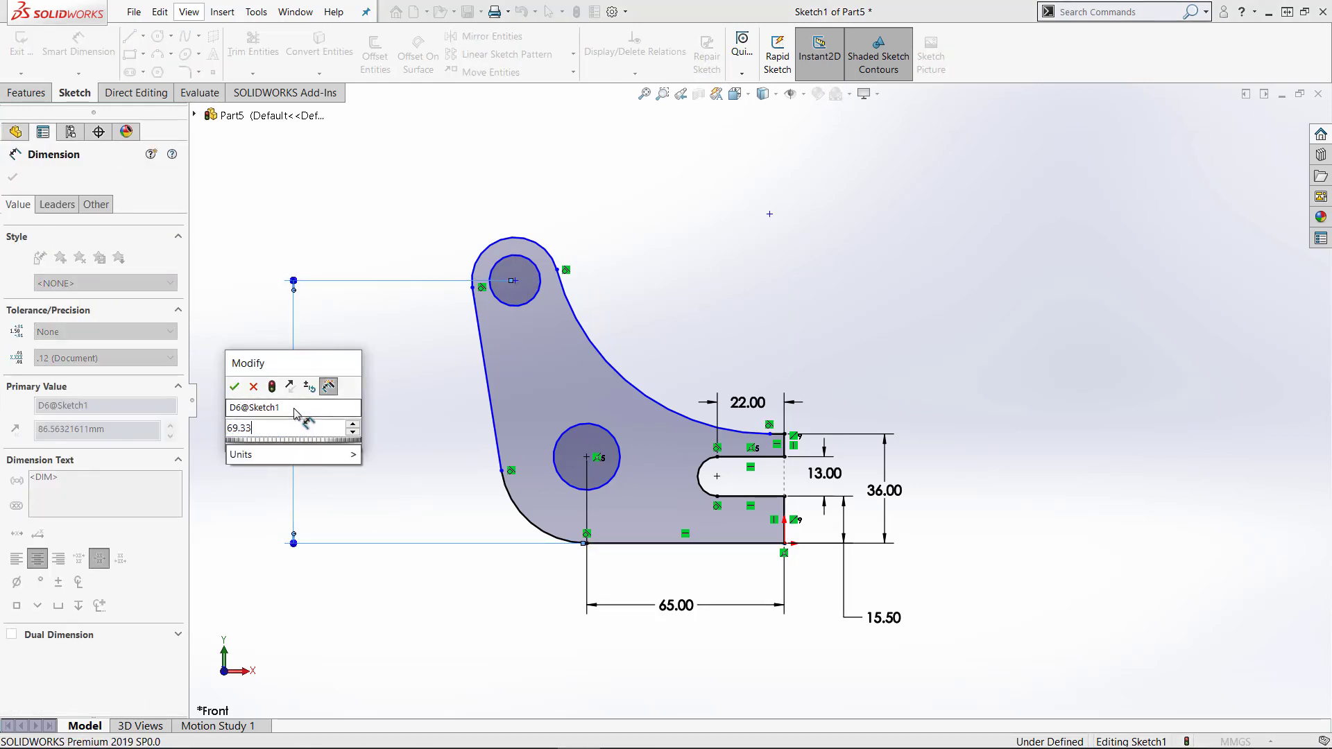
key(Return)
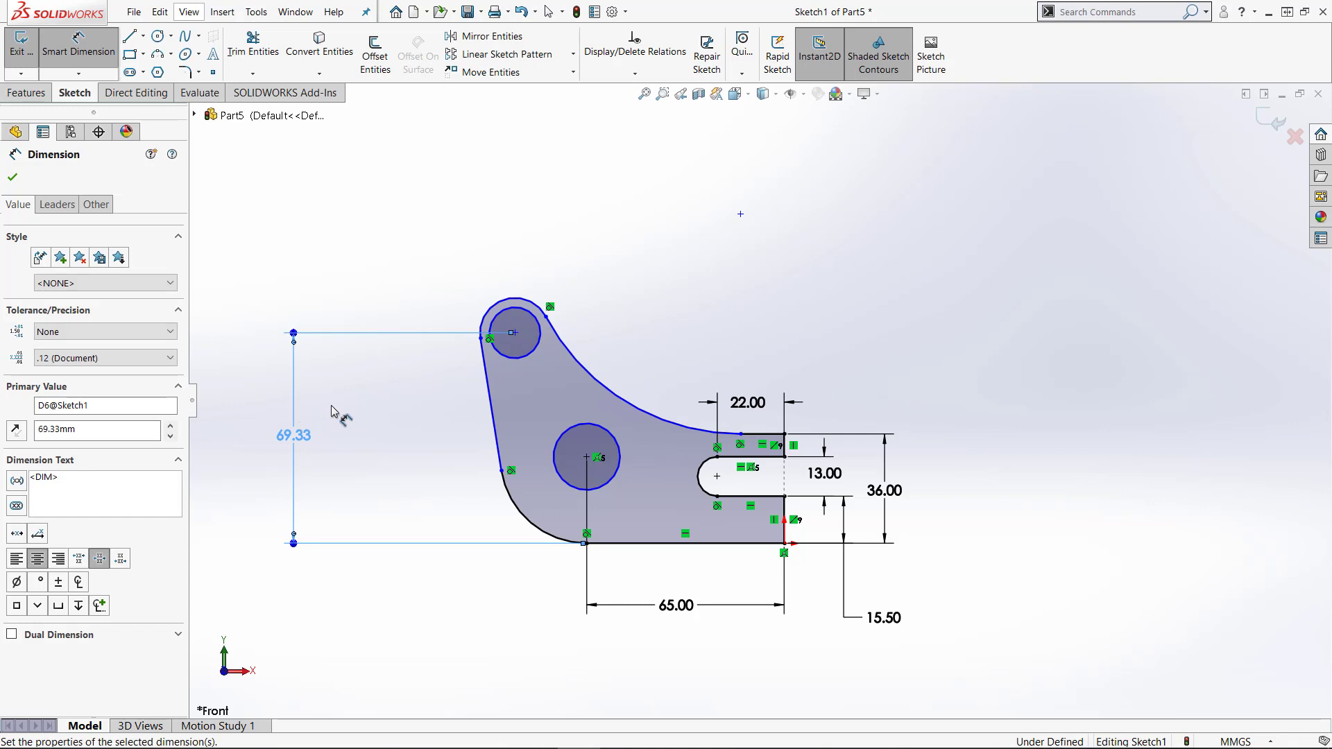
- Set the top hole to Ø12.7, the top arc to R14 and the long arc to R67
click(522, 312)
click(383, 270)
text(12.)
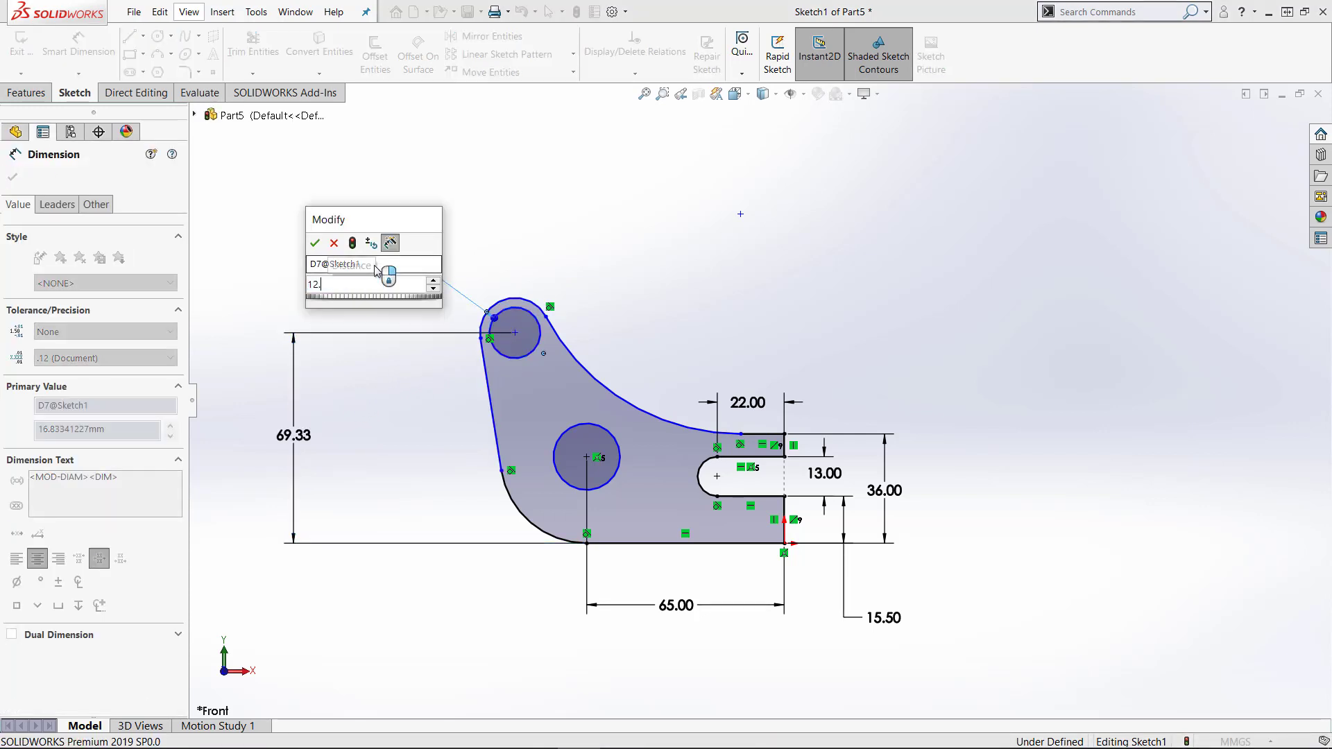
text(7)
key(Return)
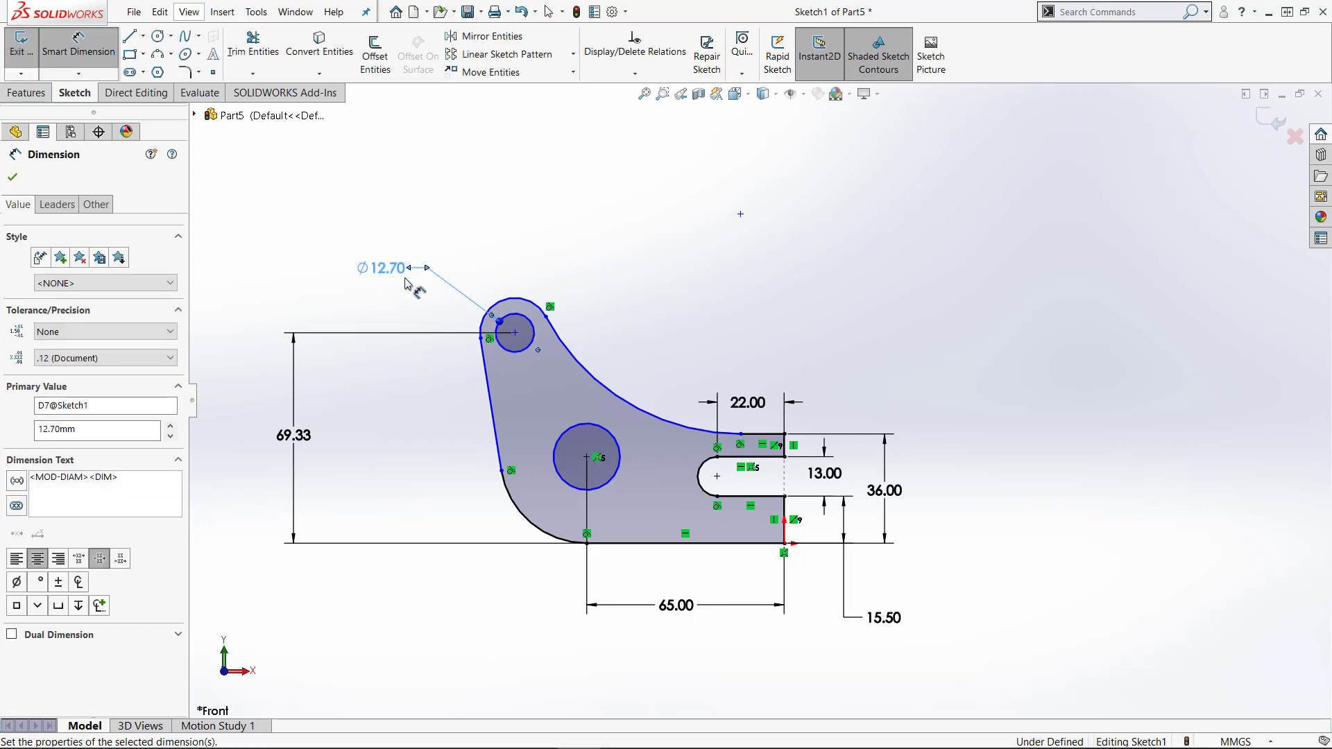
click(513, 299)
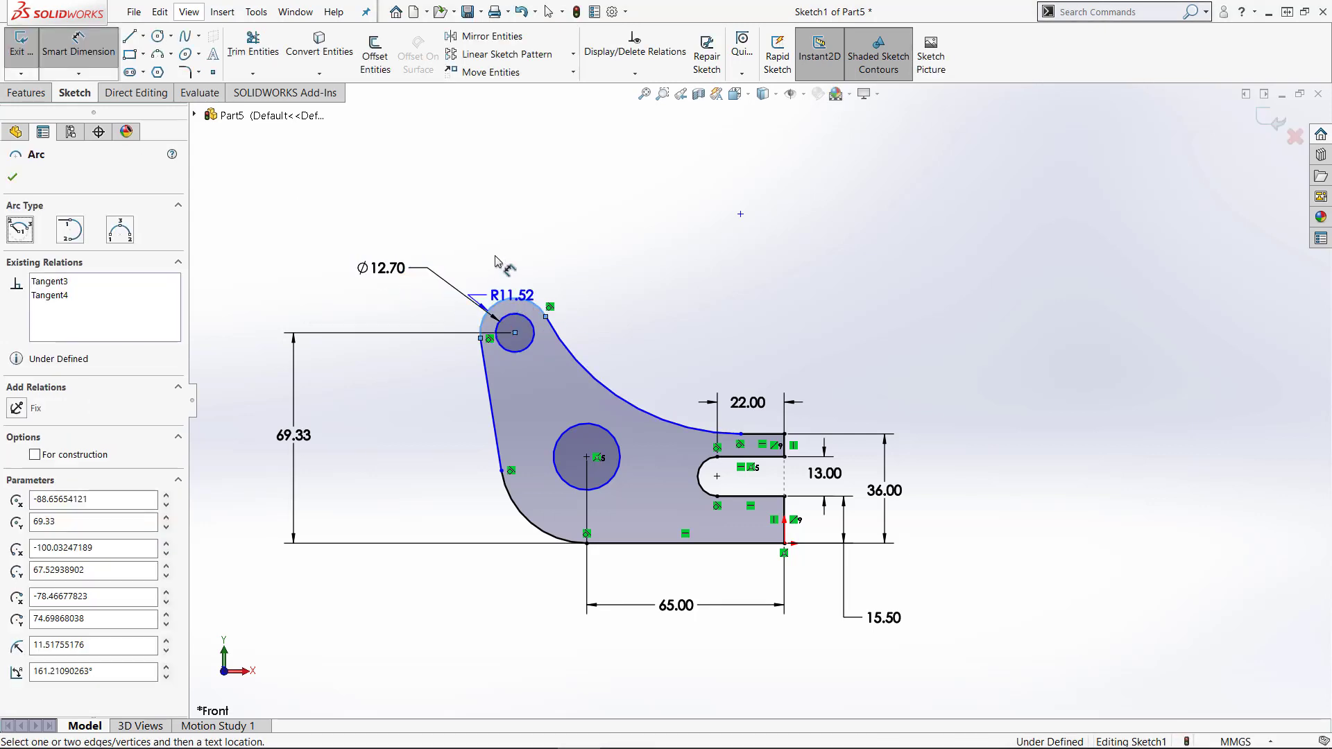
click(593, 249)
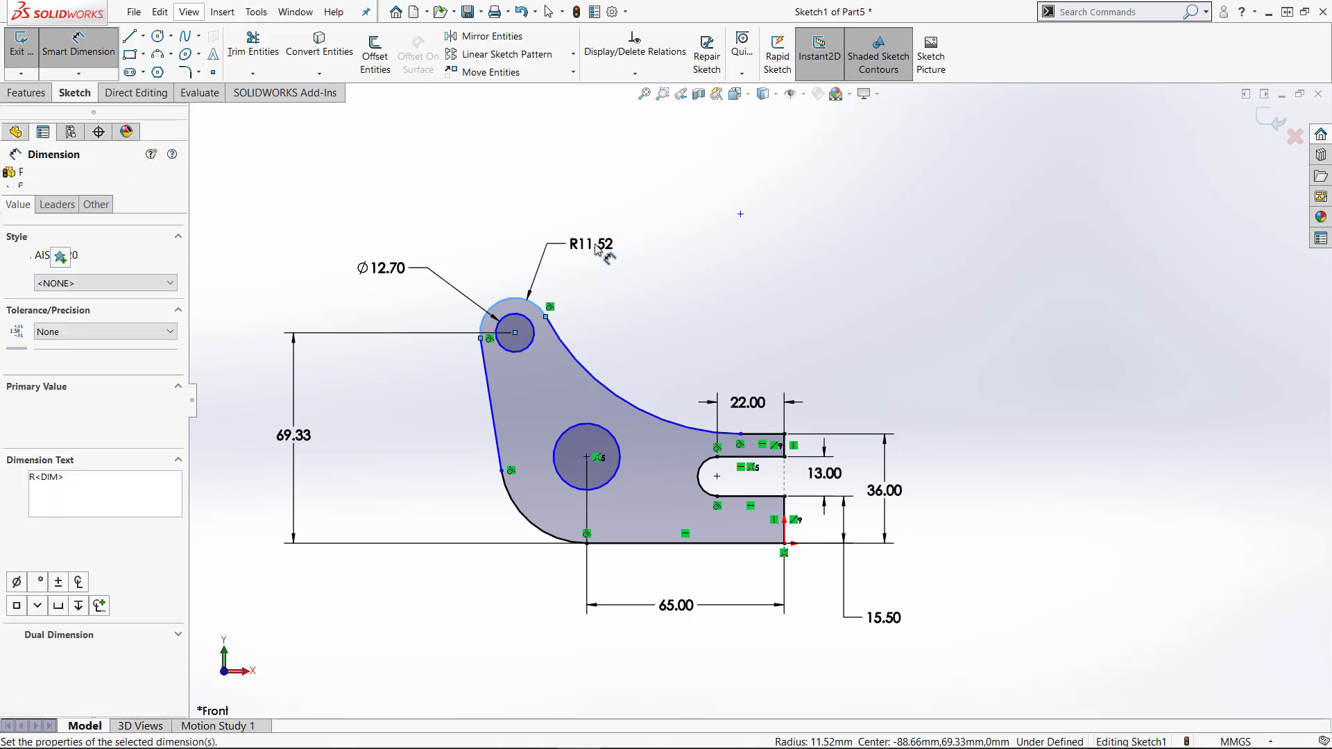
key(Return)
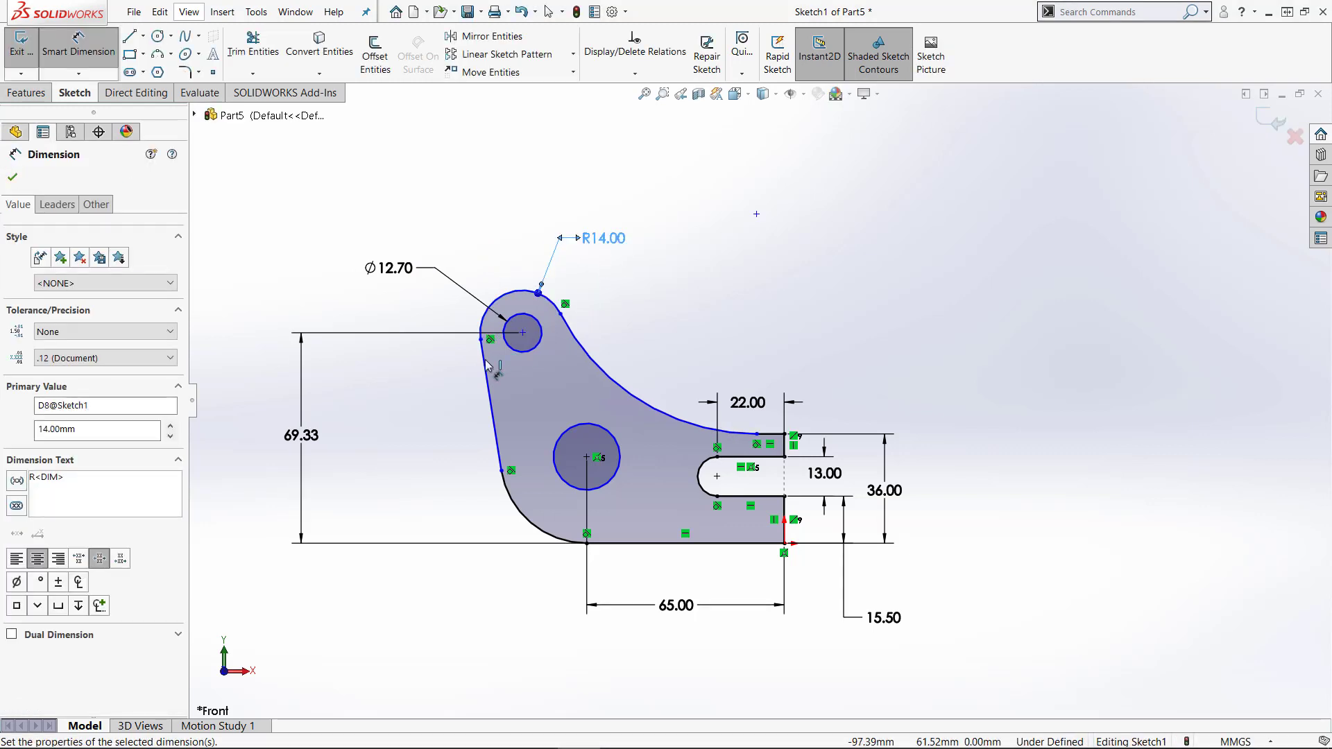
click(613, 384)
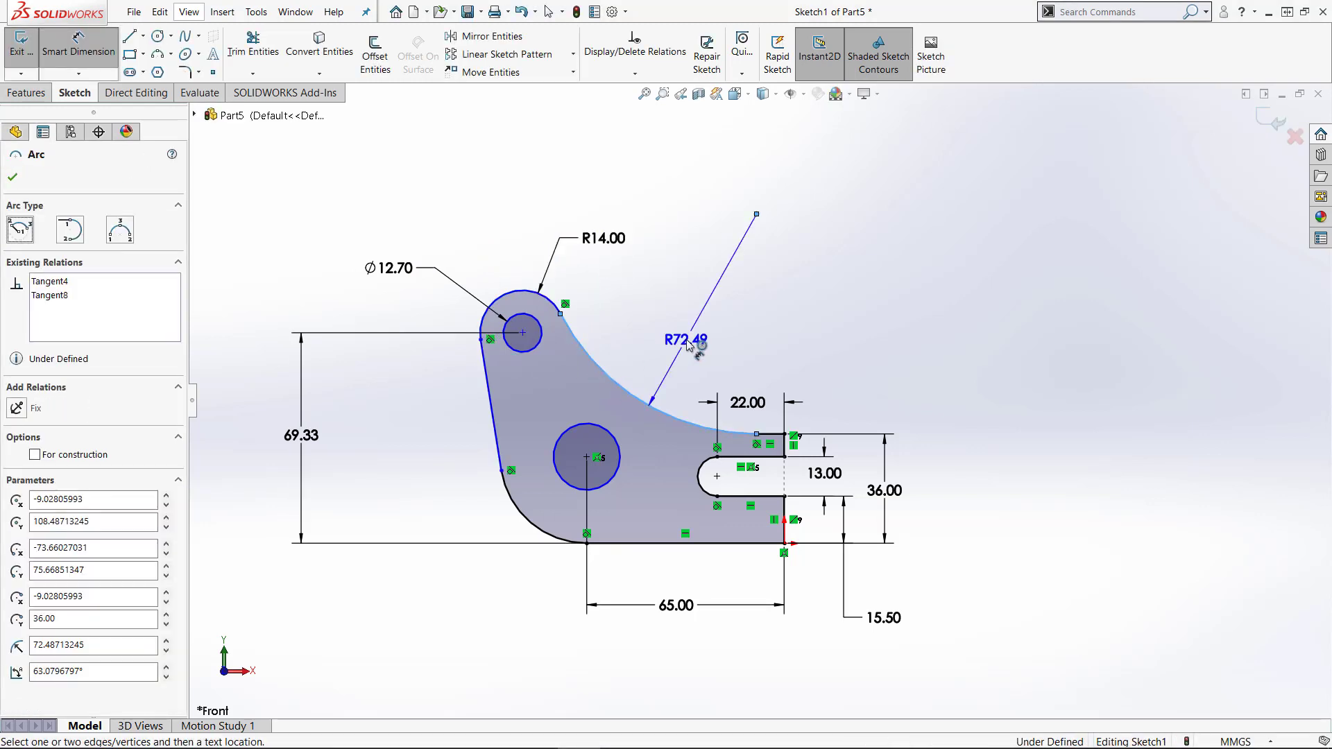
click(686, 340)
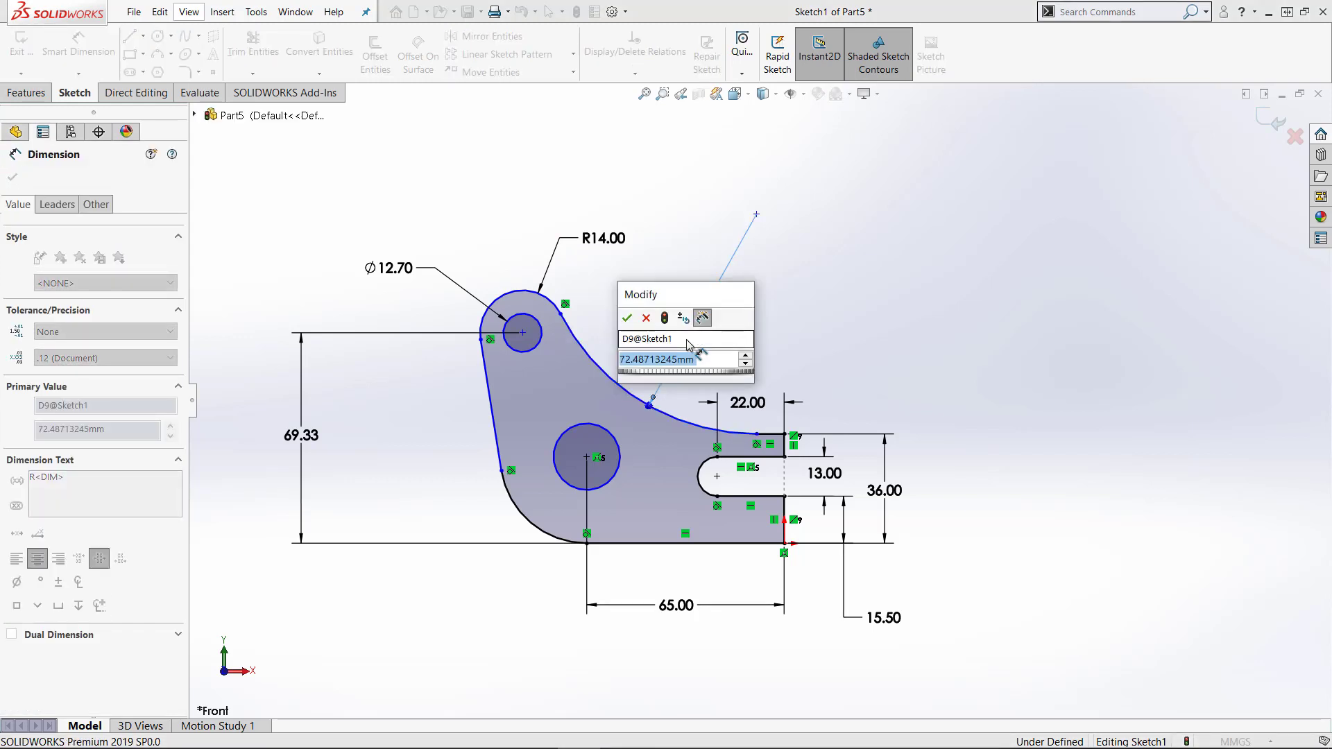
text(67.00mm)
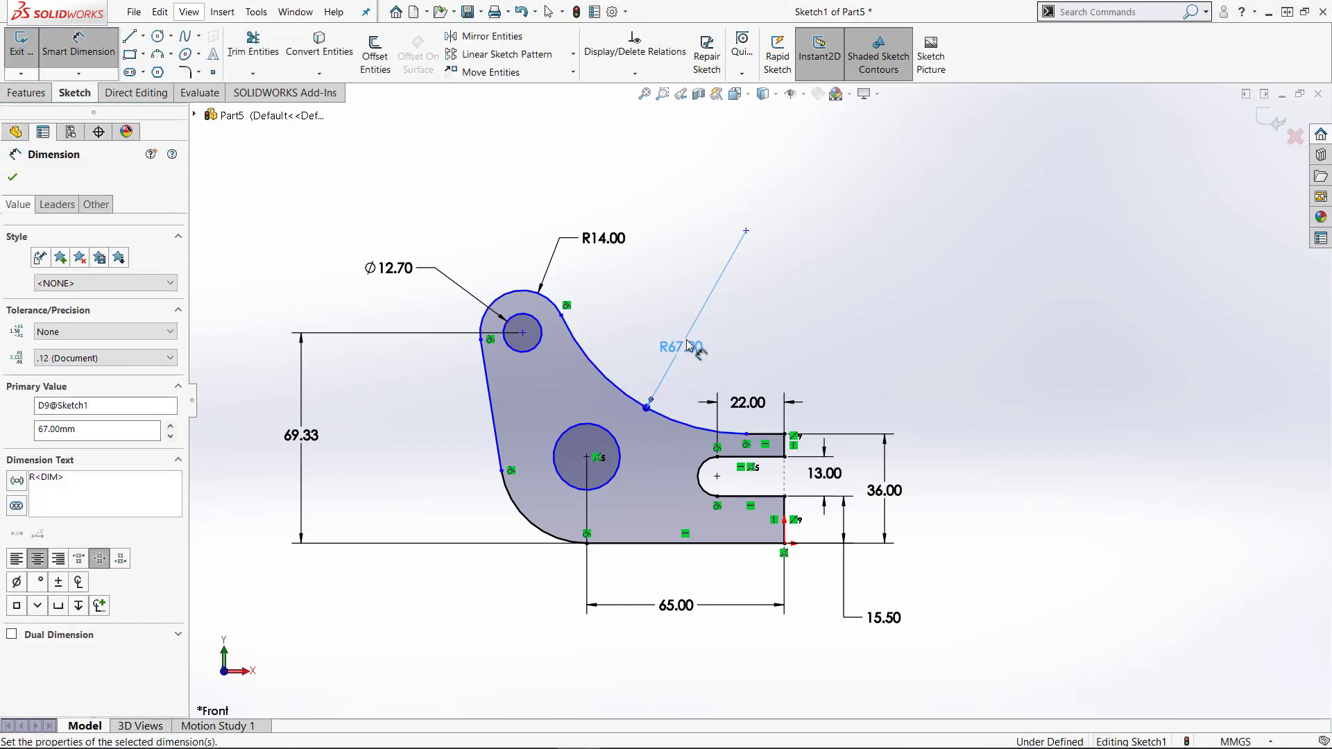
- Add a 95.6° angle between the left and bottom edges and a Ø22 large hole
click(494, 411)
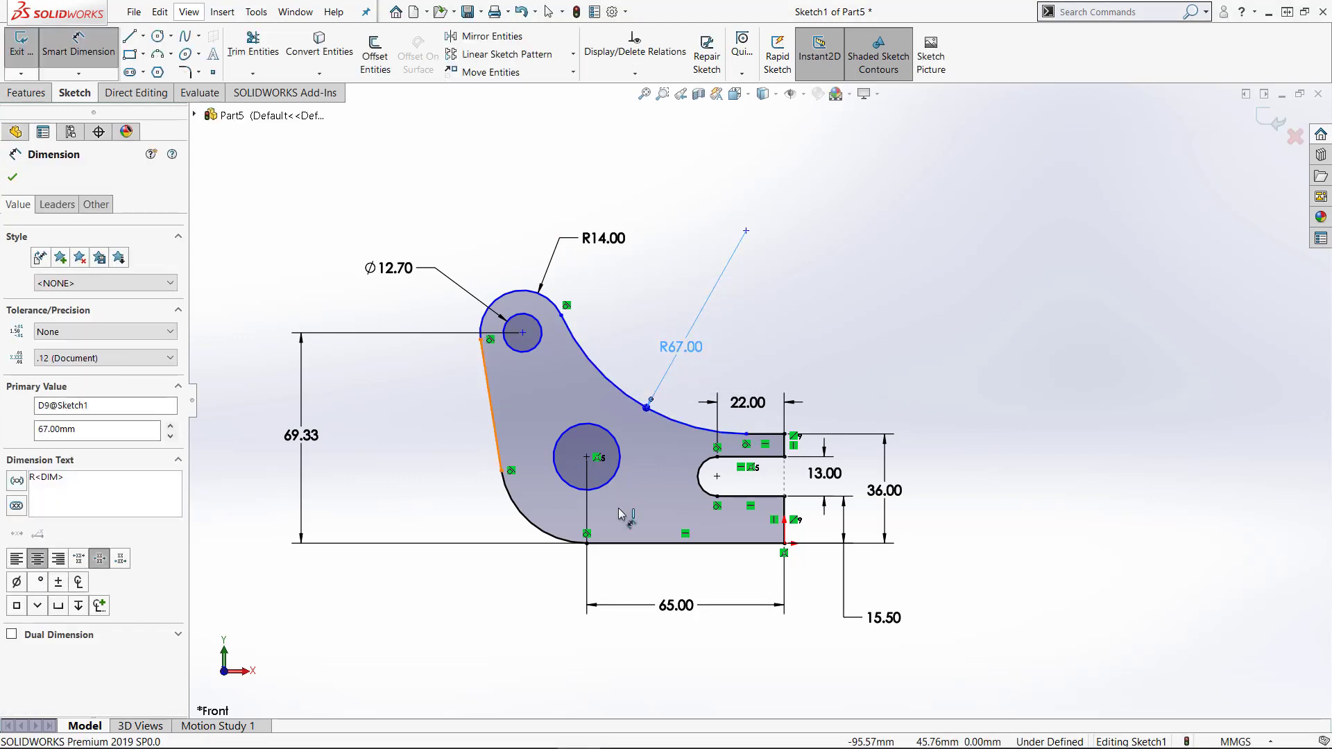
click(638, 544)
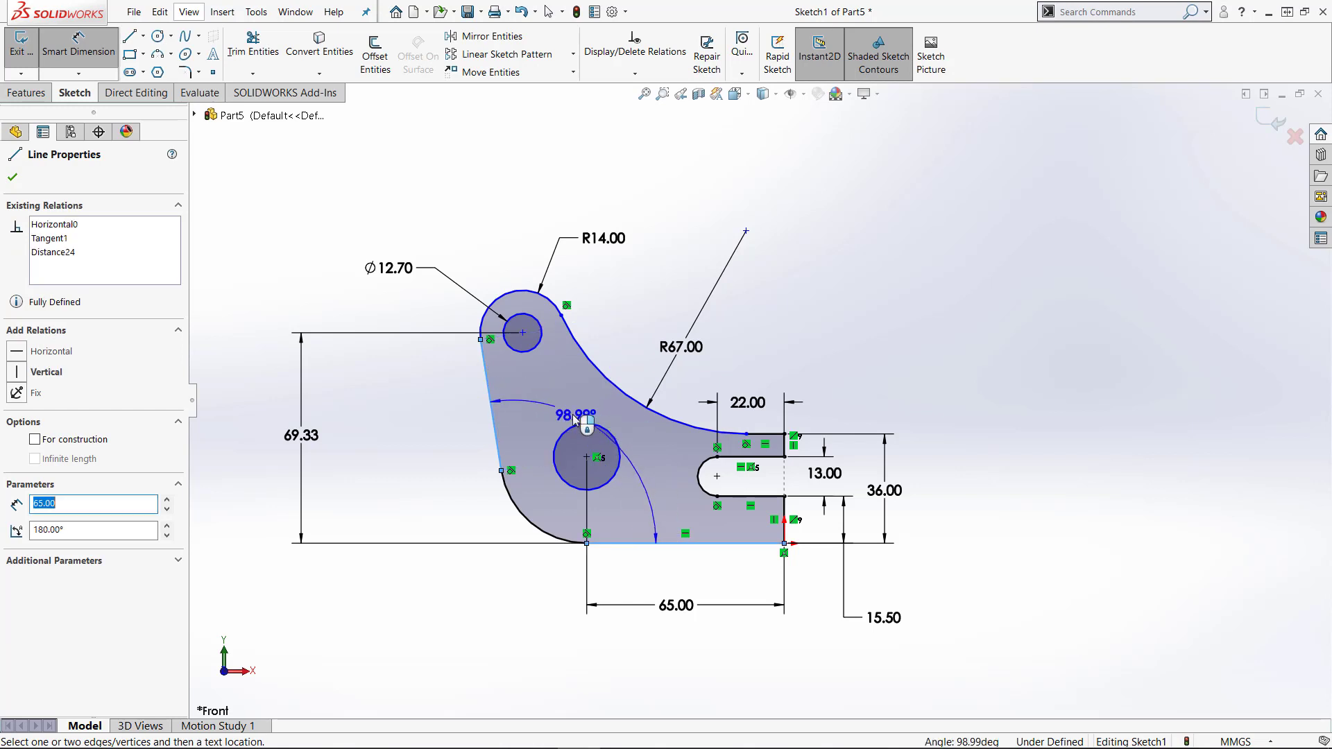
click(610, 413)
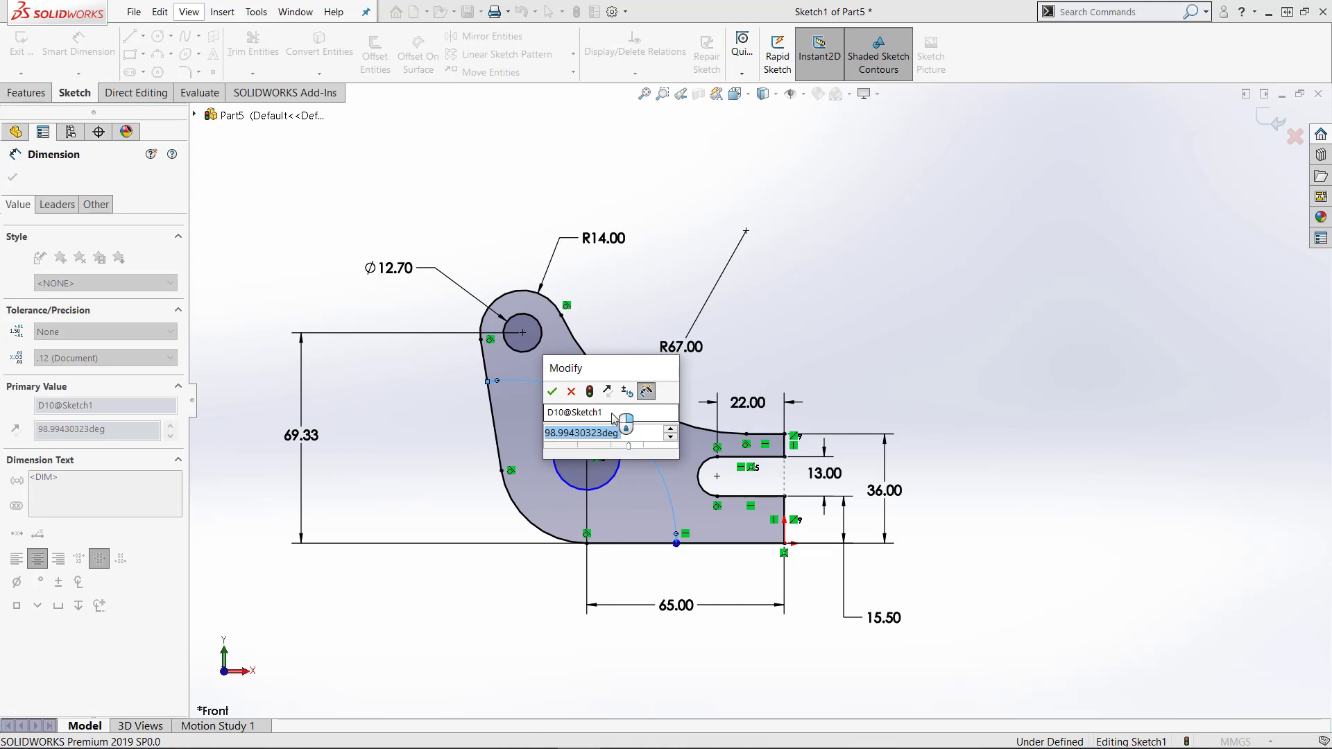
text(95)
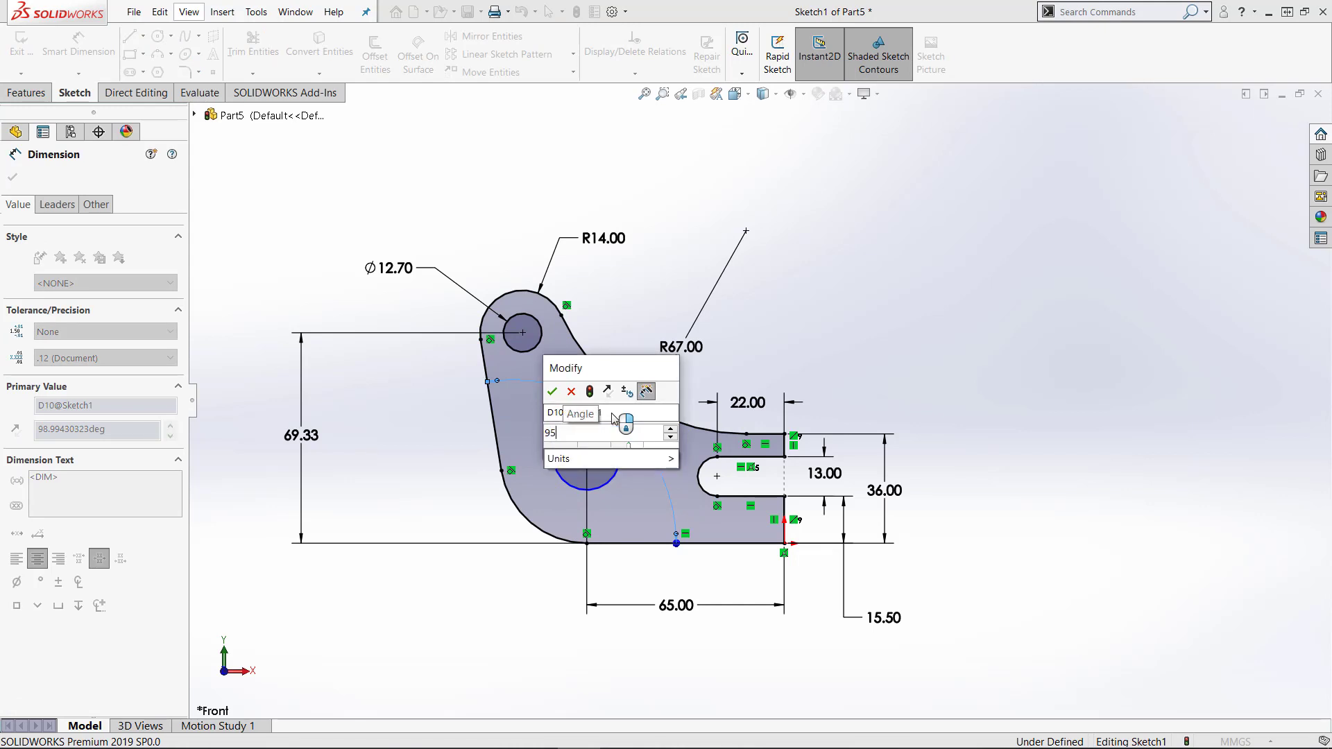
text(.6)
key(Return)
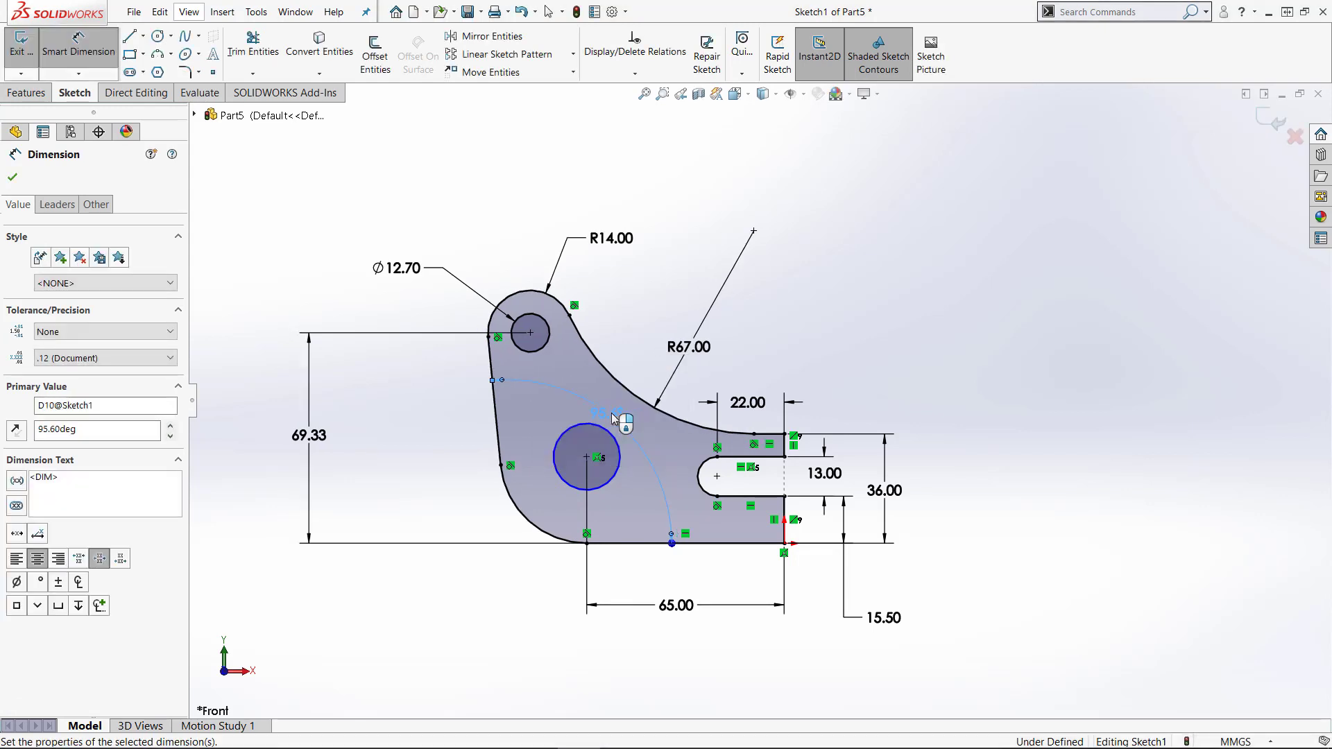
click(533, 455)
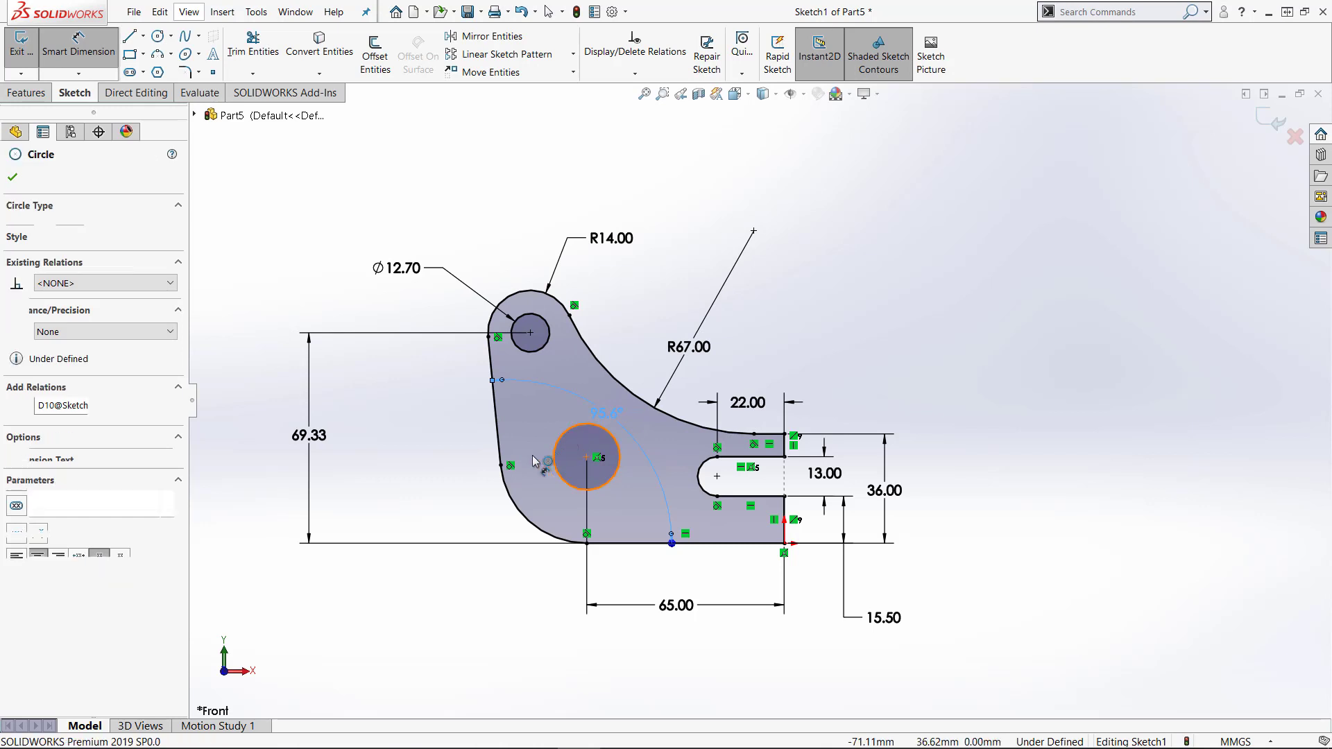
click(448, 504)
text(2)
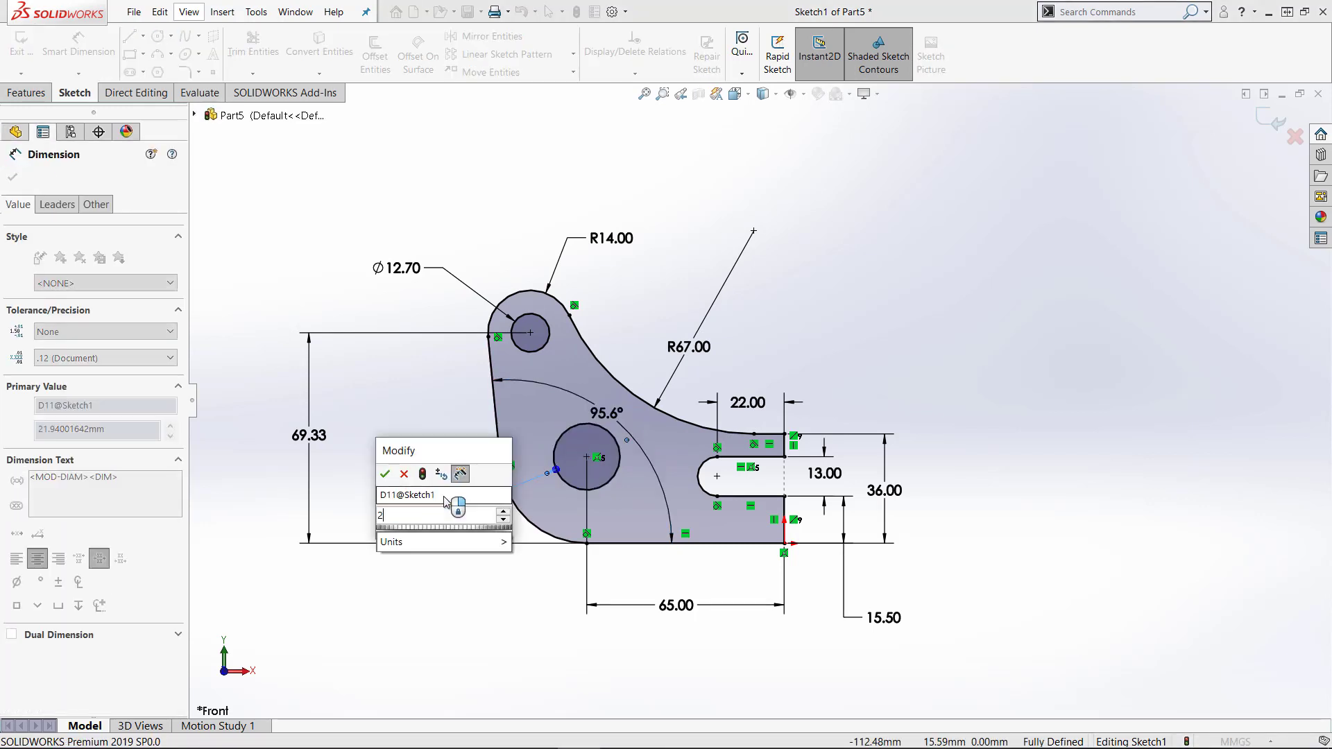
text(2)
key(Return)
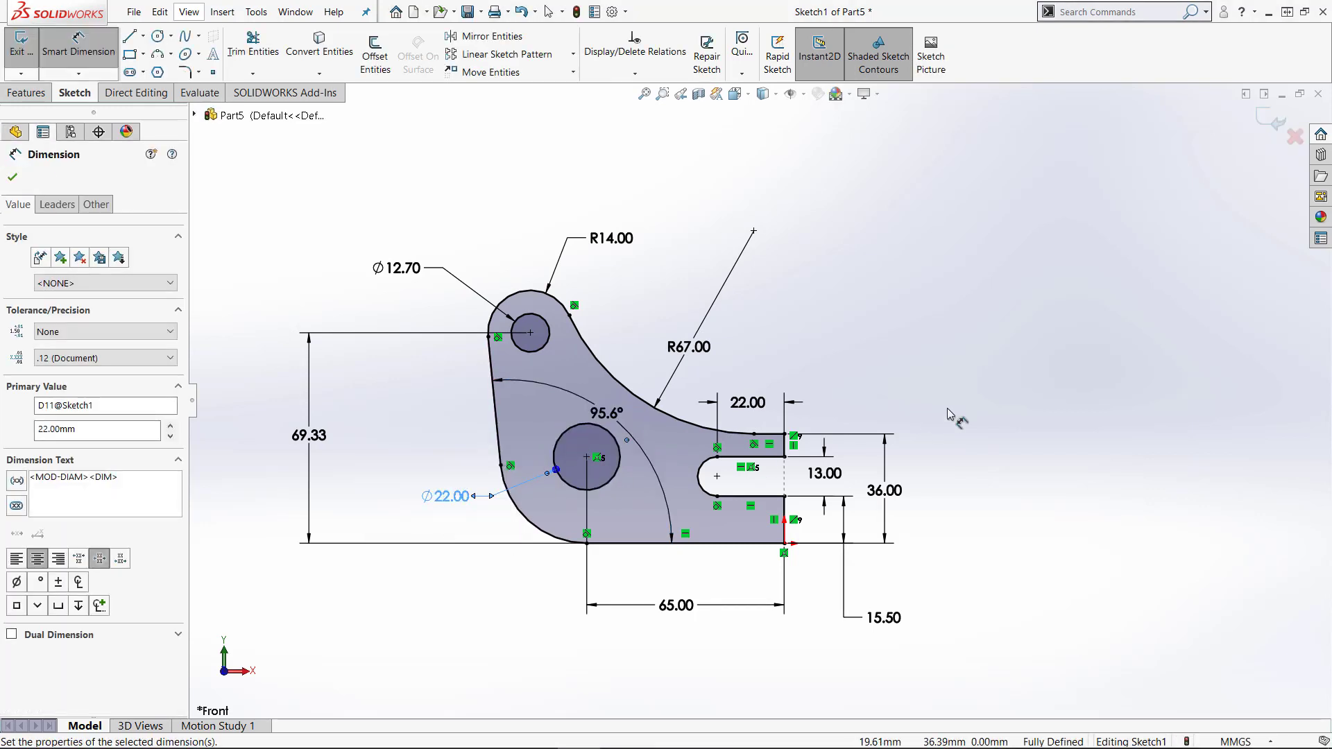
click(758, 329)
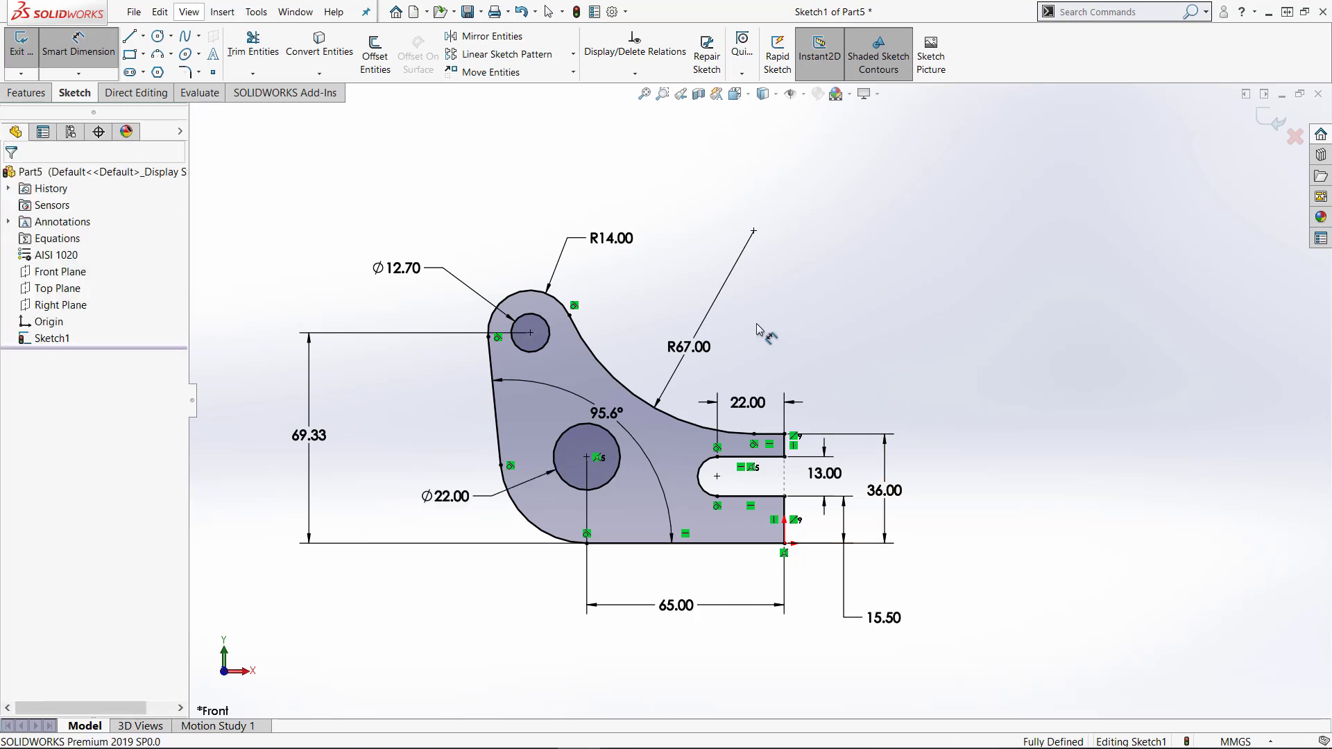
key(e)
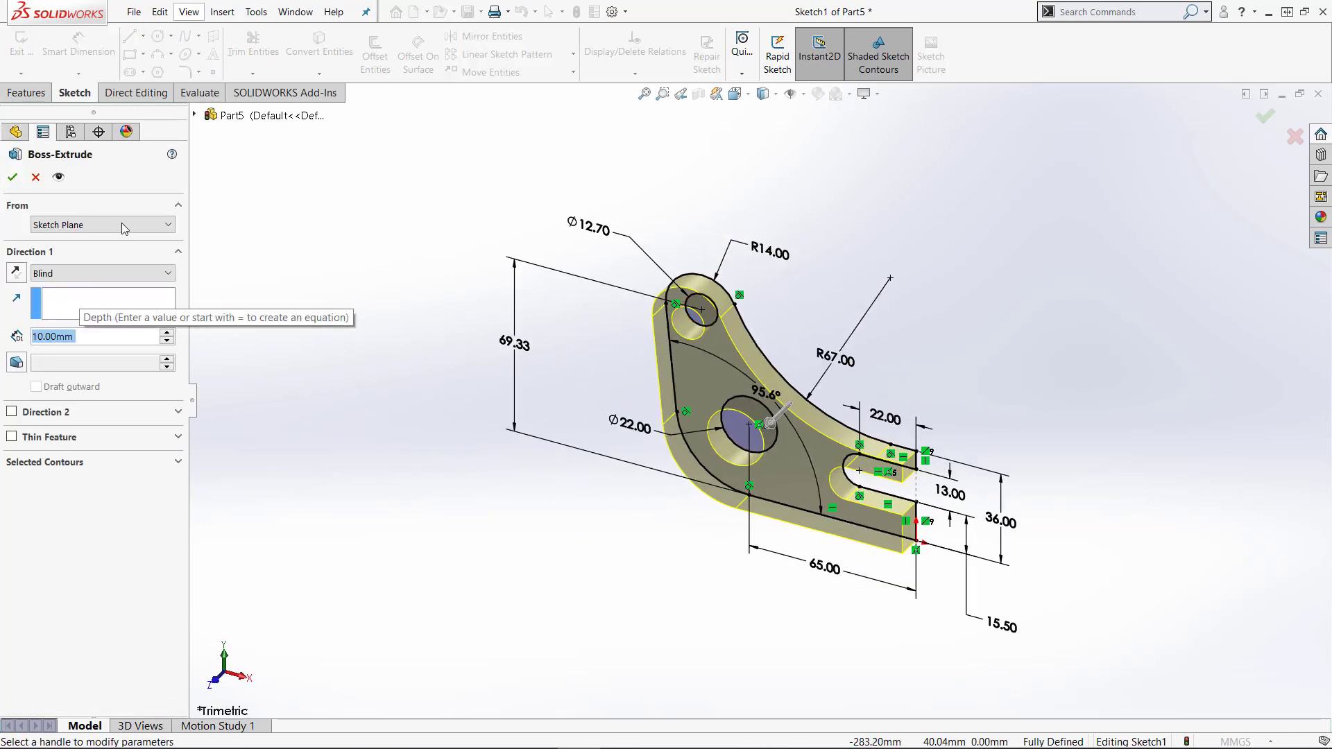
- Extrude the sketch Mid Plane to 28.5 mm and view it in Isometric
click(108, 272)
click(101, 351)
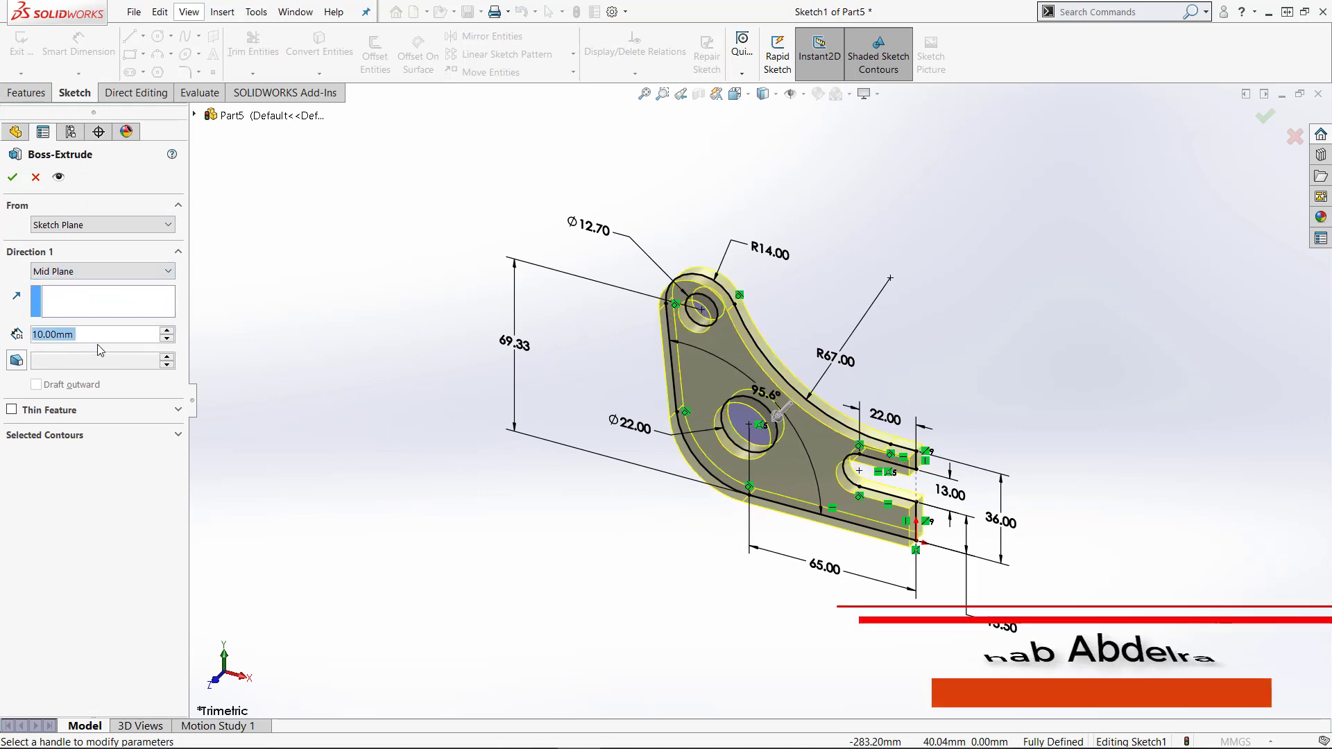
text(28)
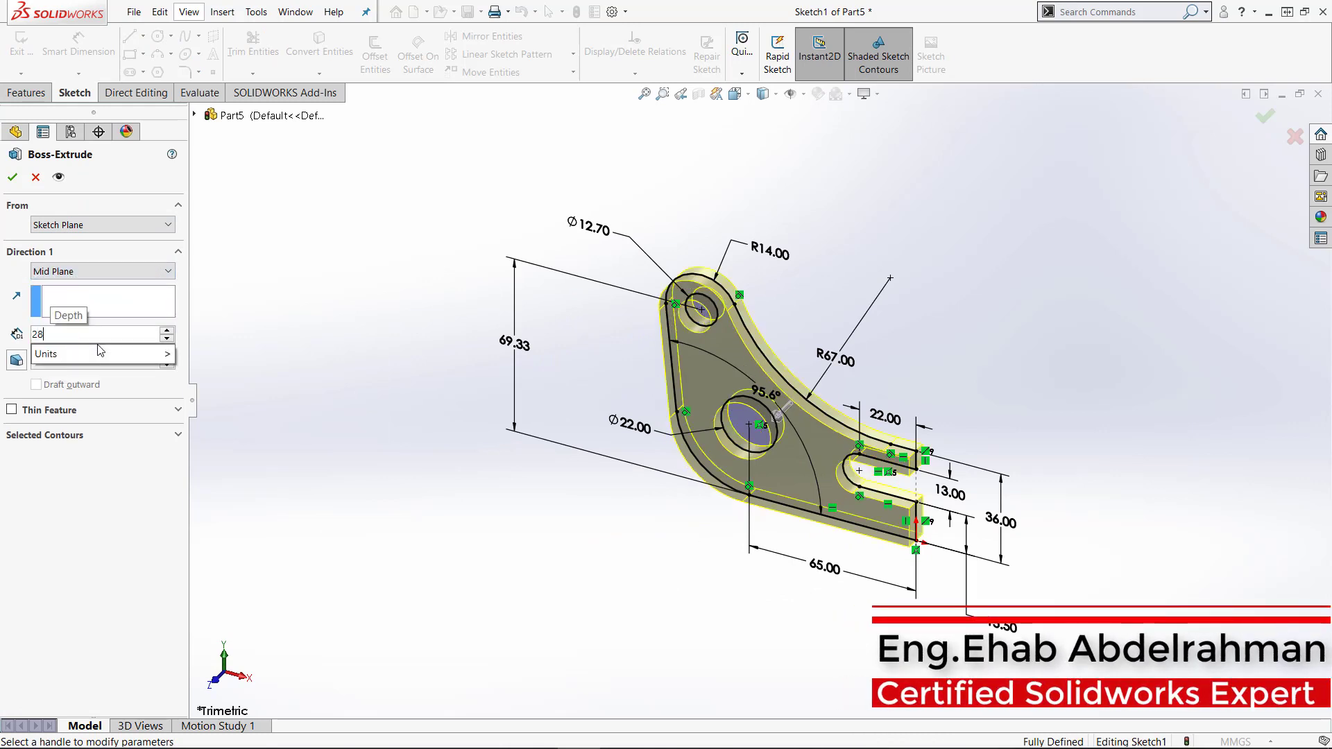
text(.5)
key(Return)
key(Return)
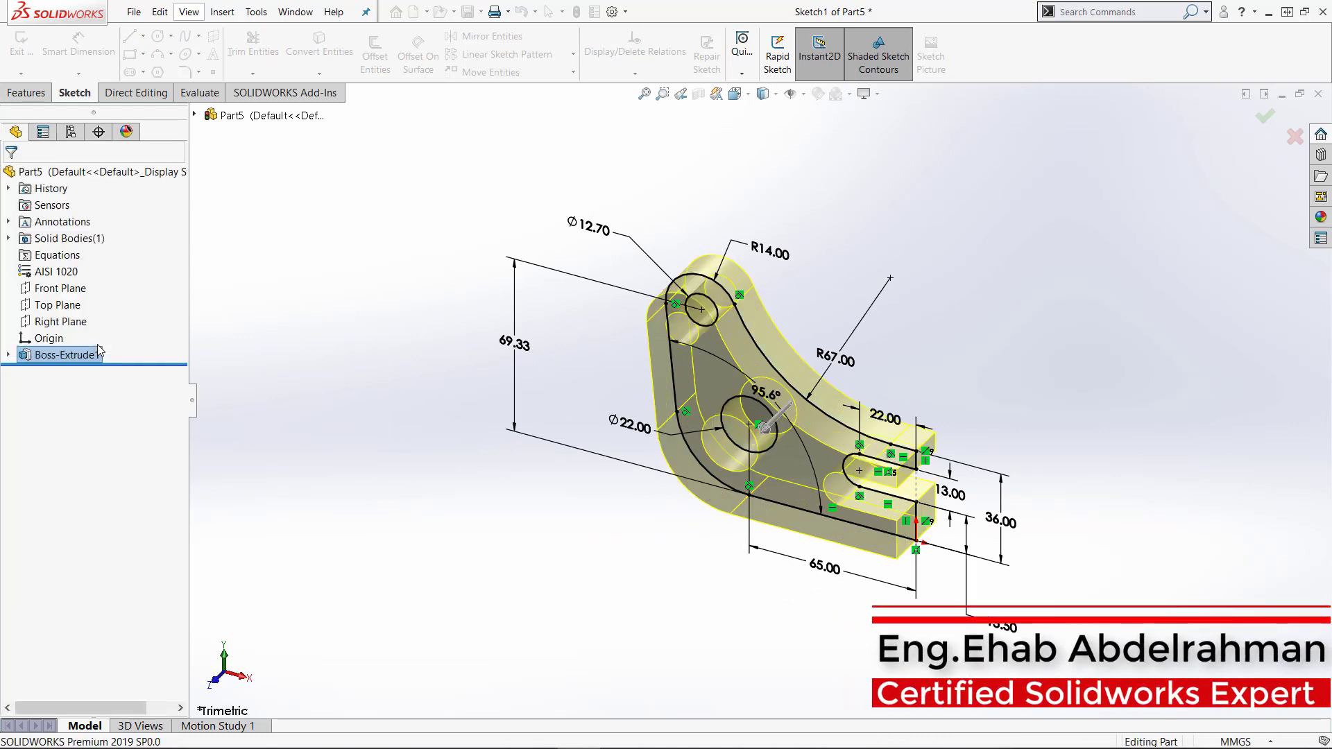
key(ctrl+7)
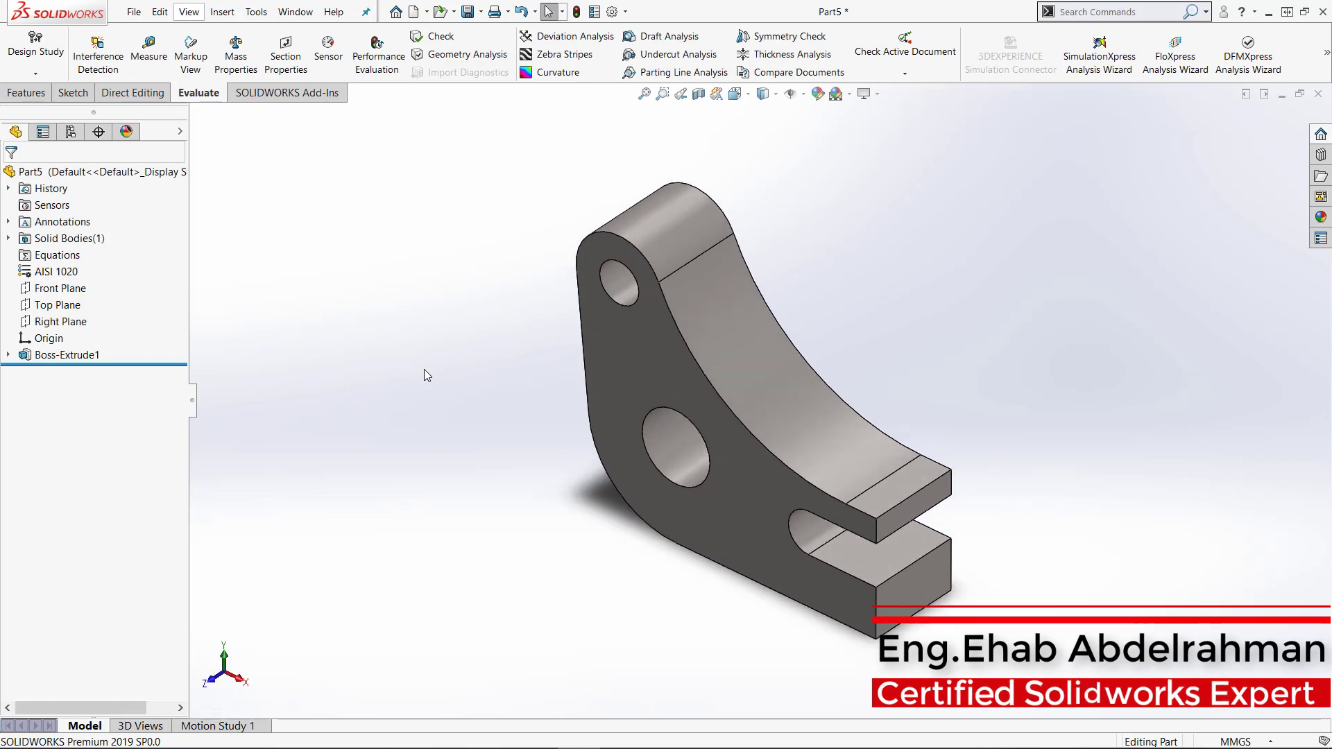
- Read the 934.12 g mass in Mass Properties, then select Sketch1 under Boss-Extrude1
click(254, 80)
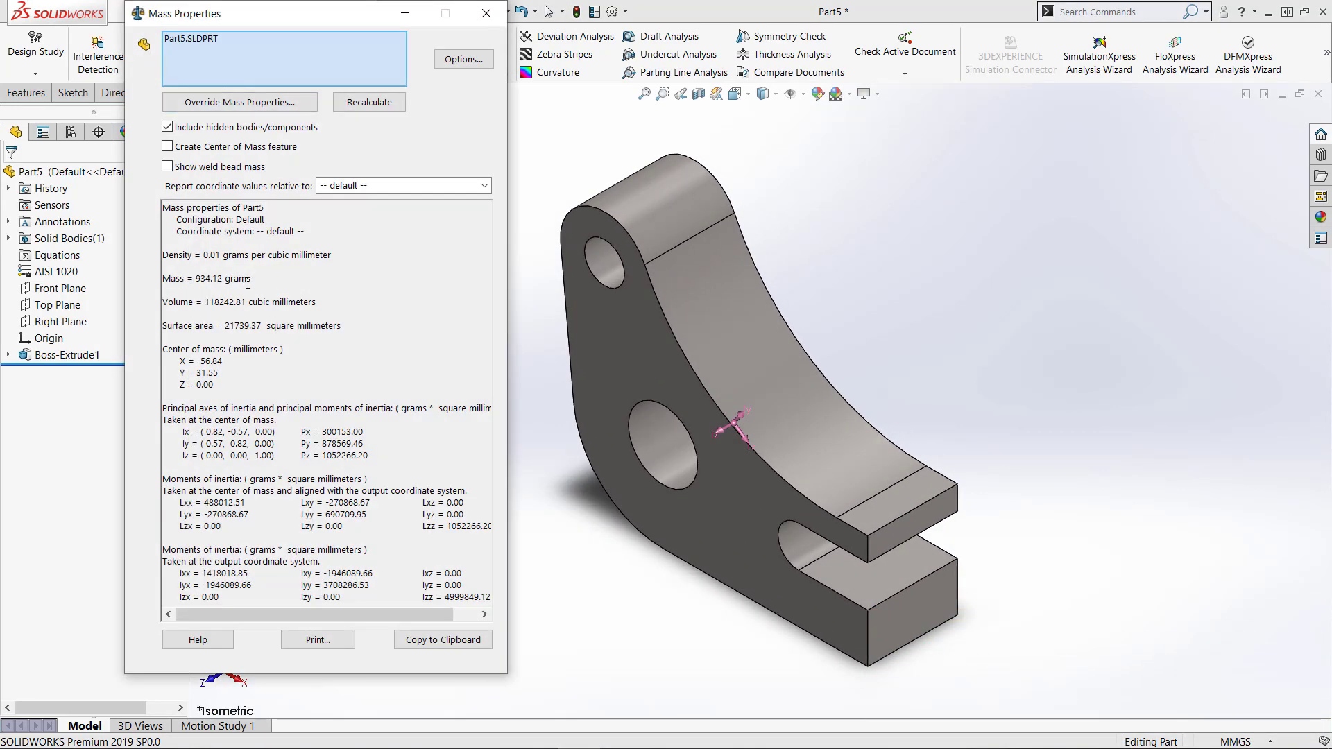
drag(248, 279, 190, 280)
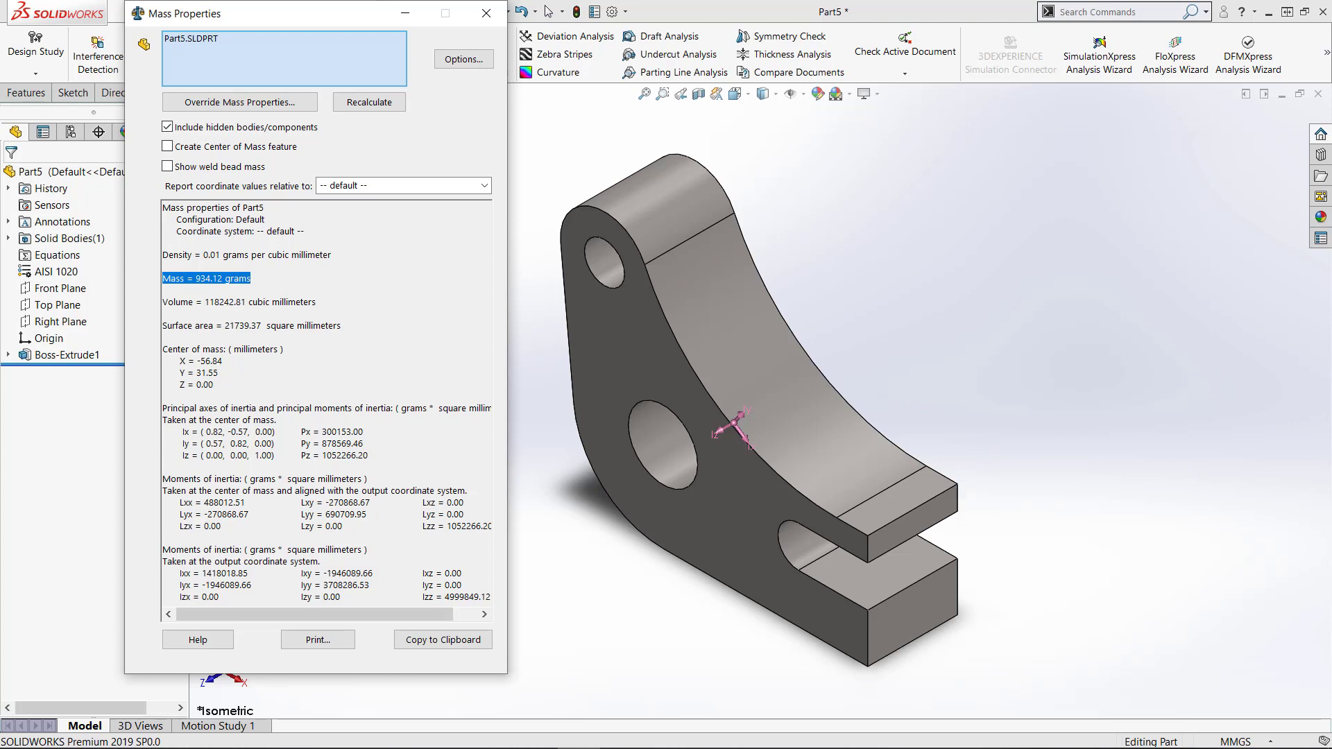
click(486, 14)
click(10, 354)
click(50, 372)
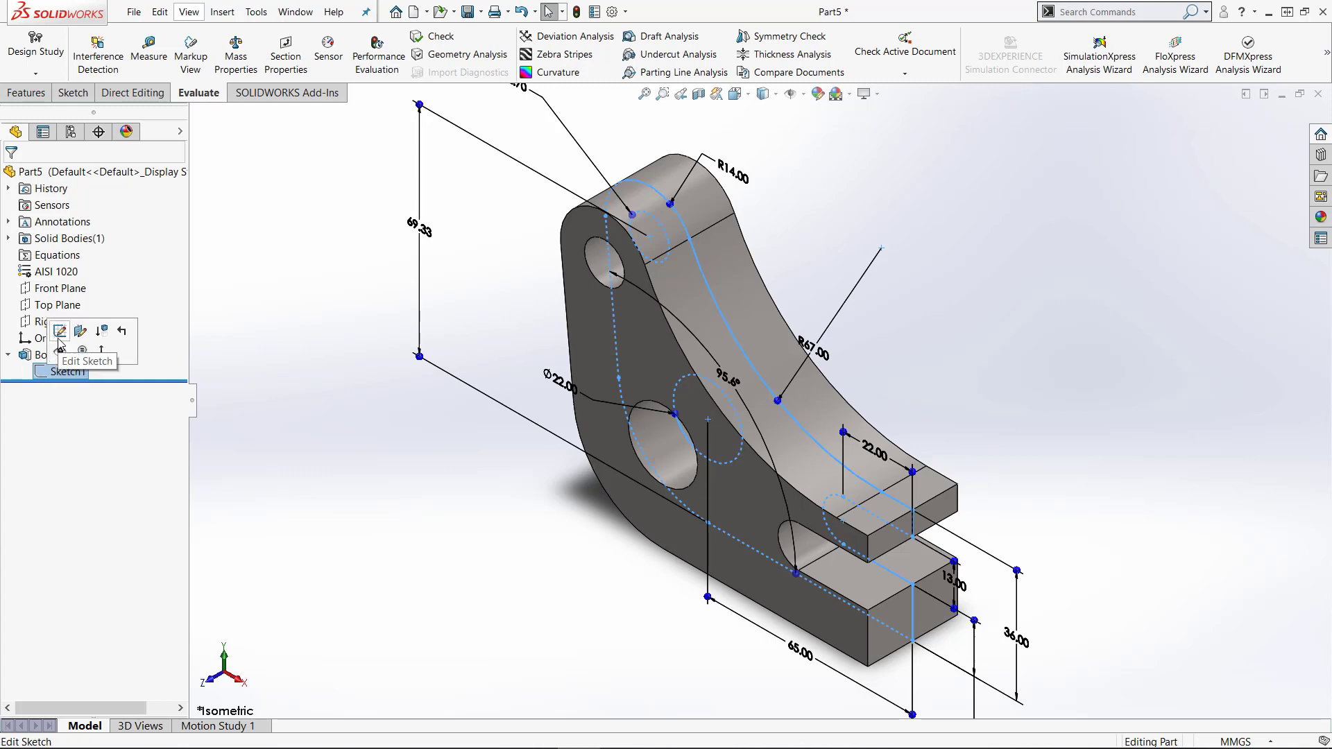
- Edit Sketch1 and change the large hole diameter from 22 to 19 mm
click(58, 331)
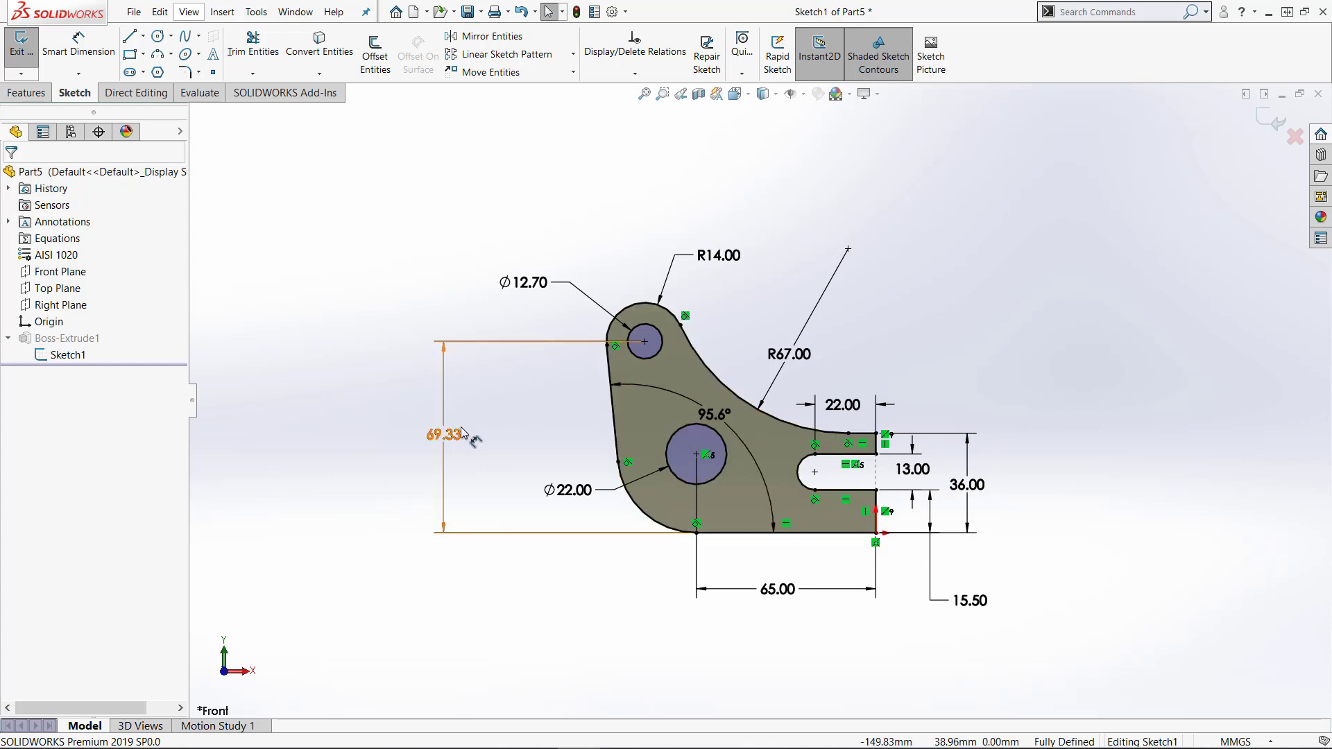
click(597, 490)
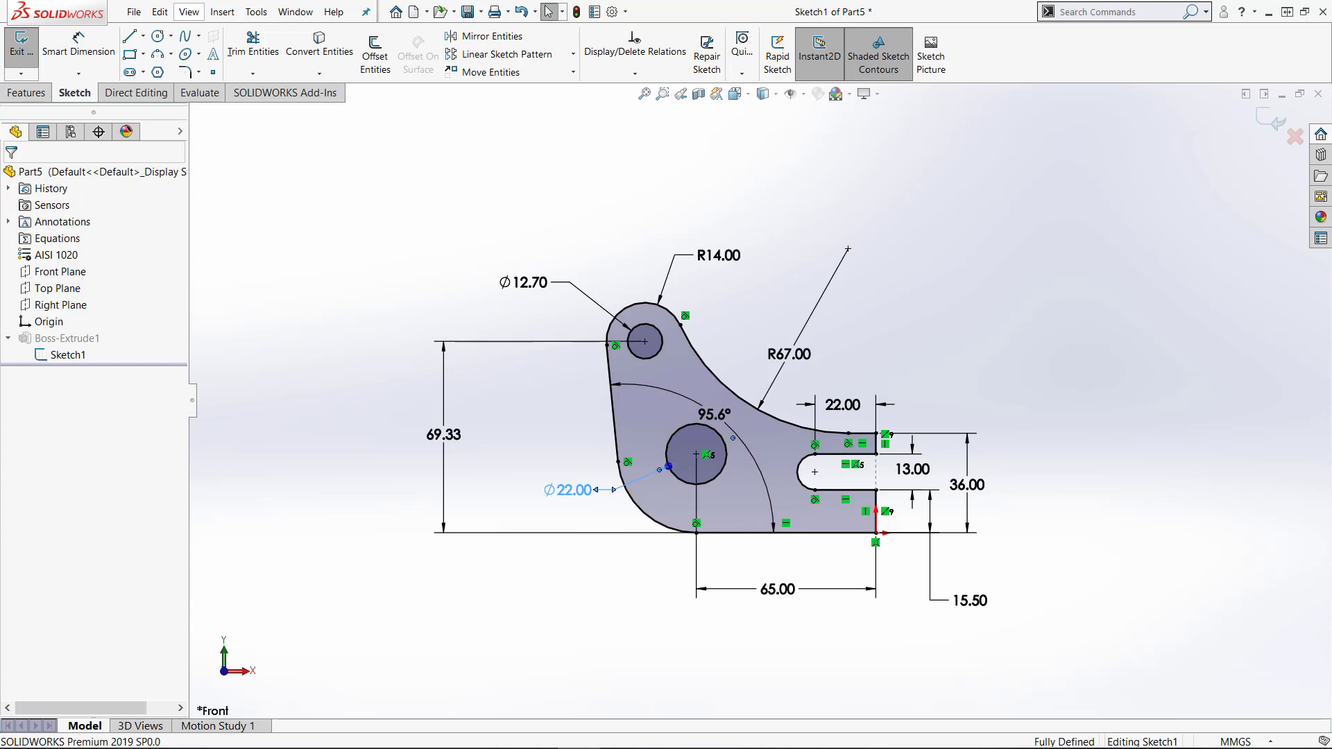
double_click(575, 489)
text(19)
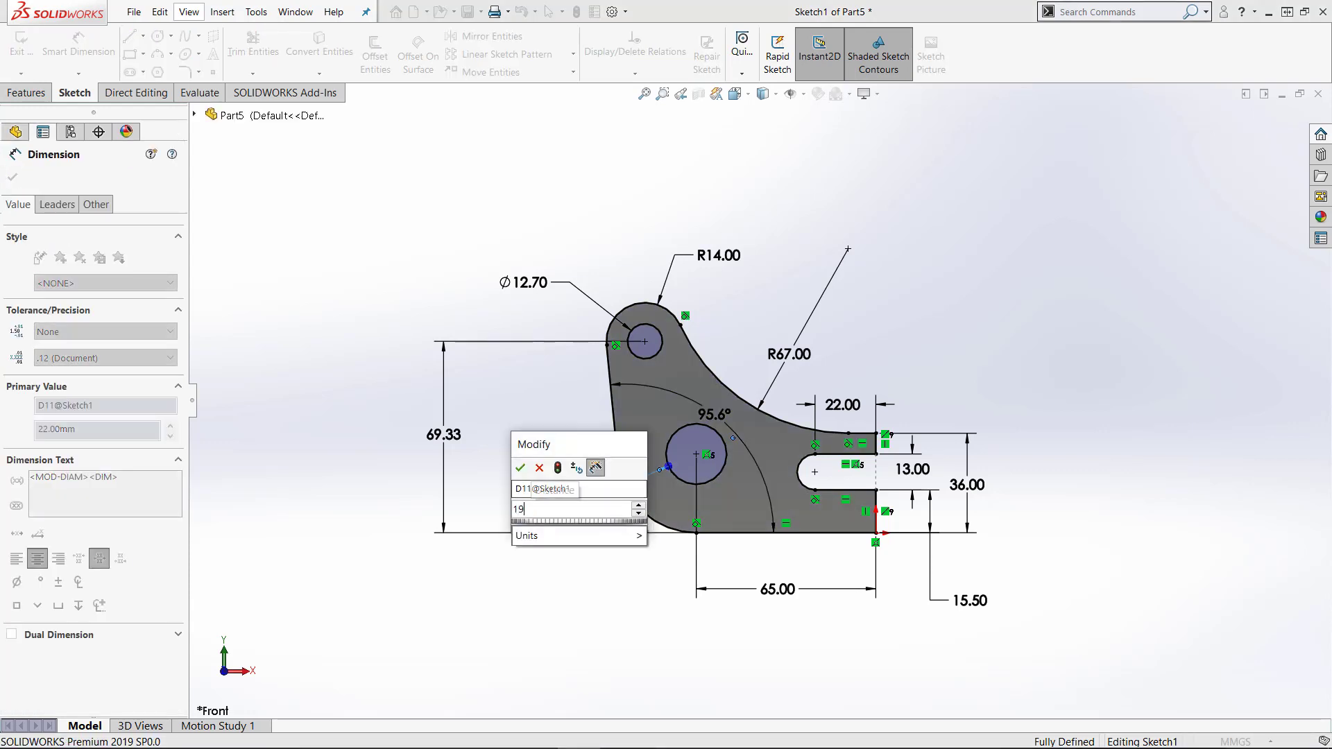
key(Return)
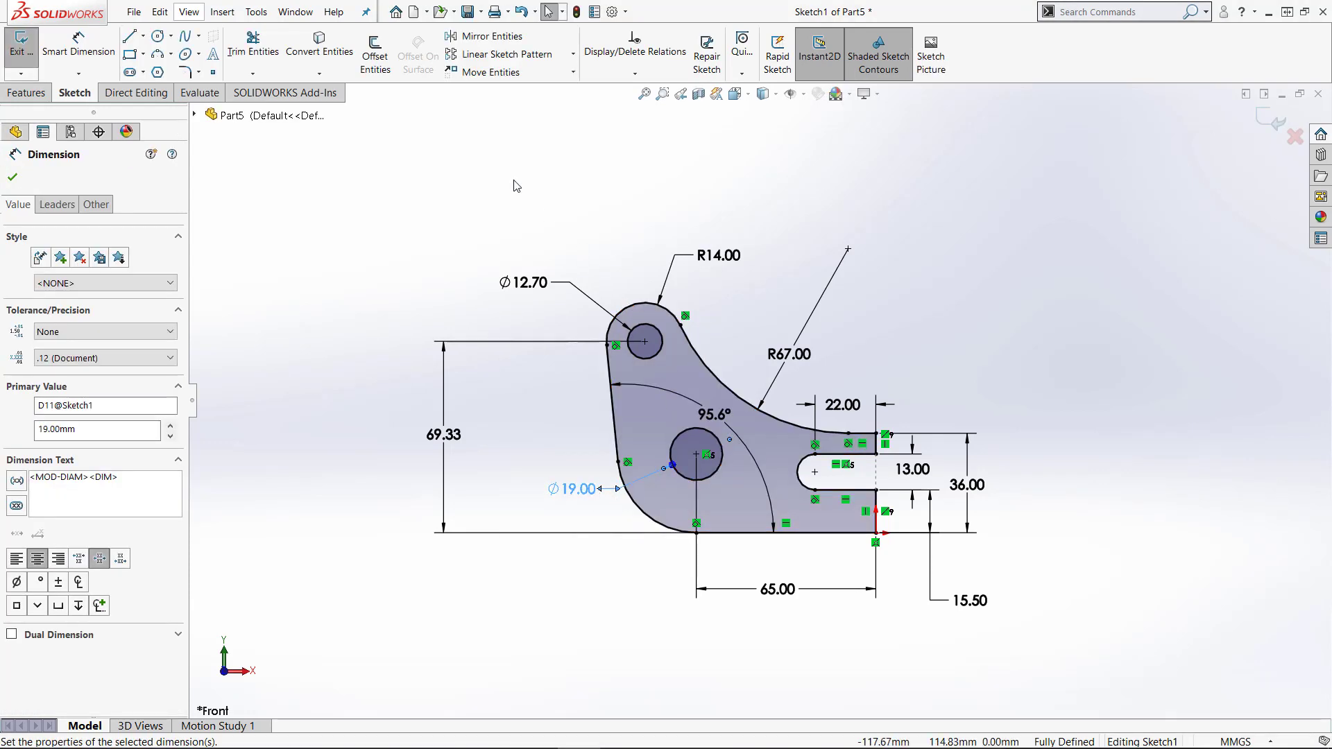
- Abandon a corner radius attempt and delete the relation tying the hole to the slot
click(78, 45)
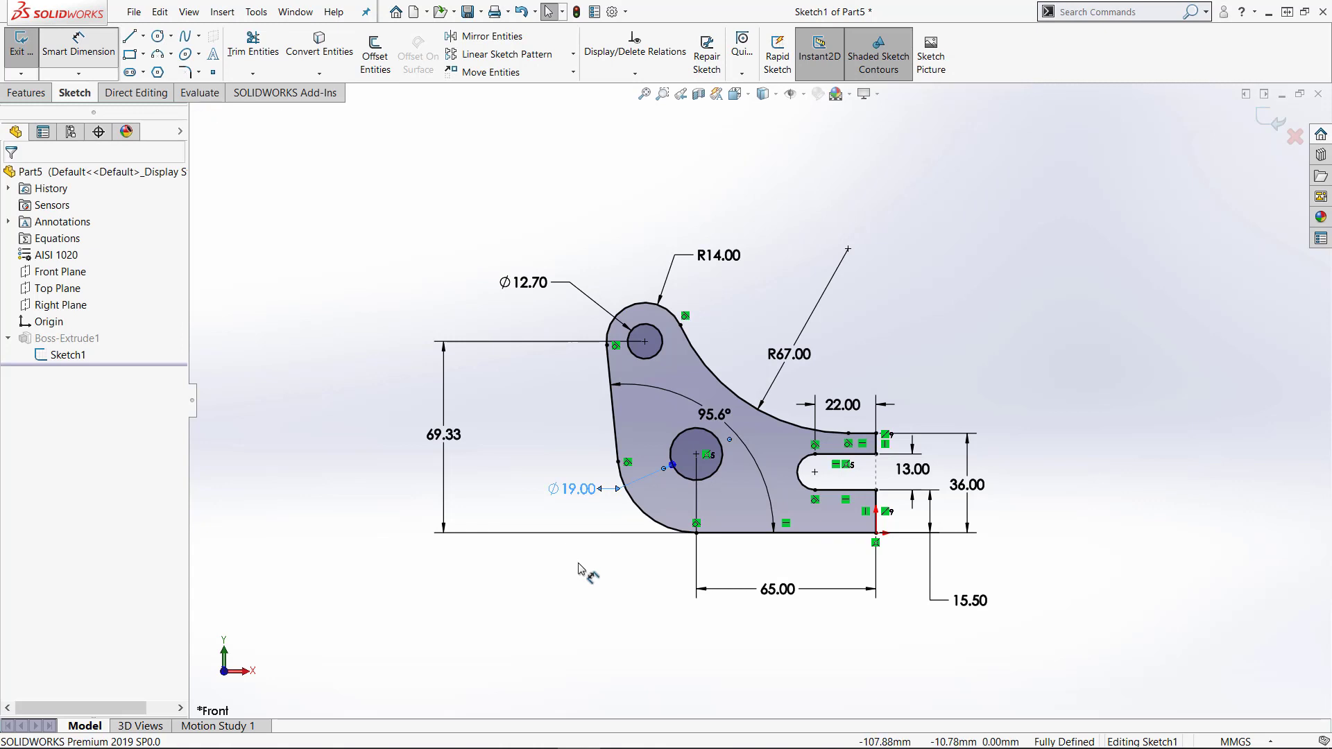
click(636, 516)
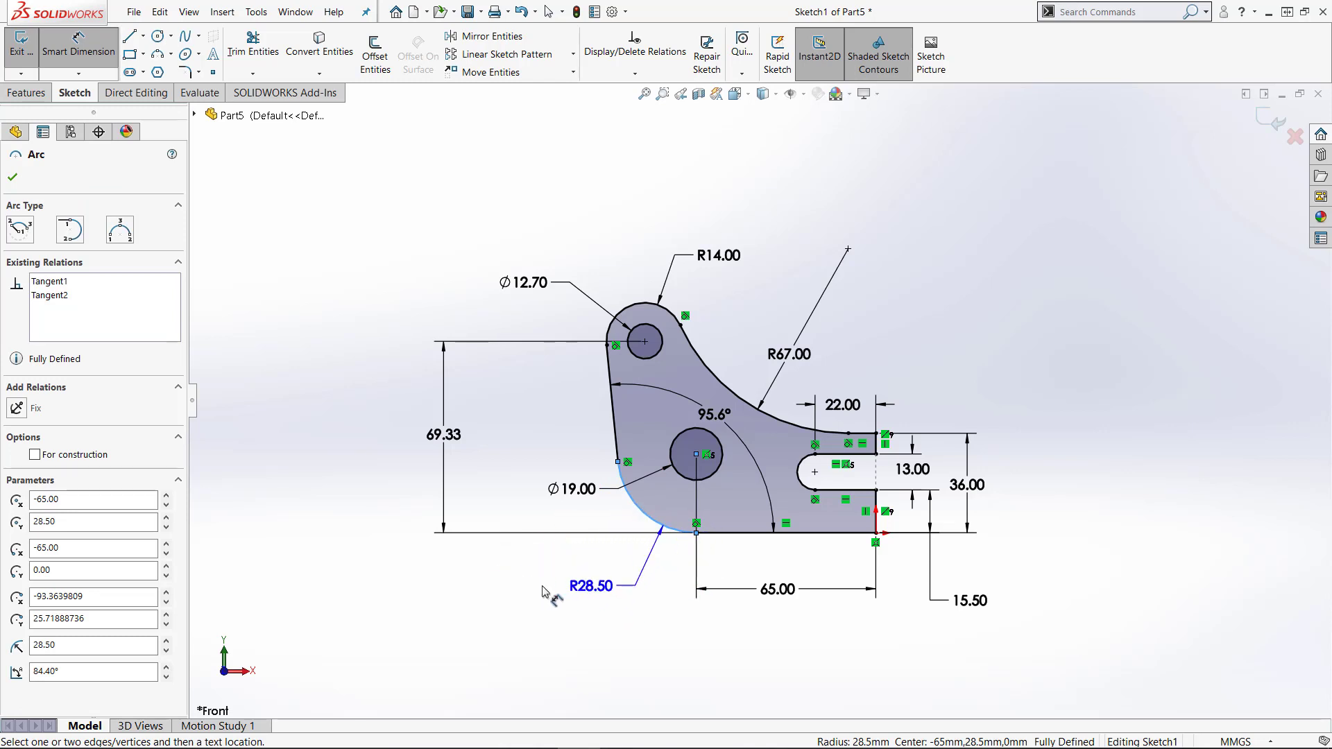
key(Escape)
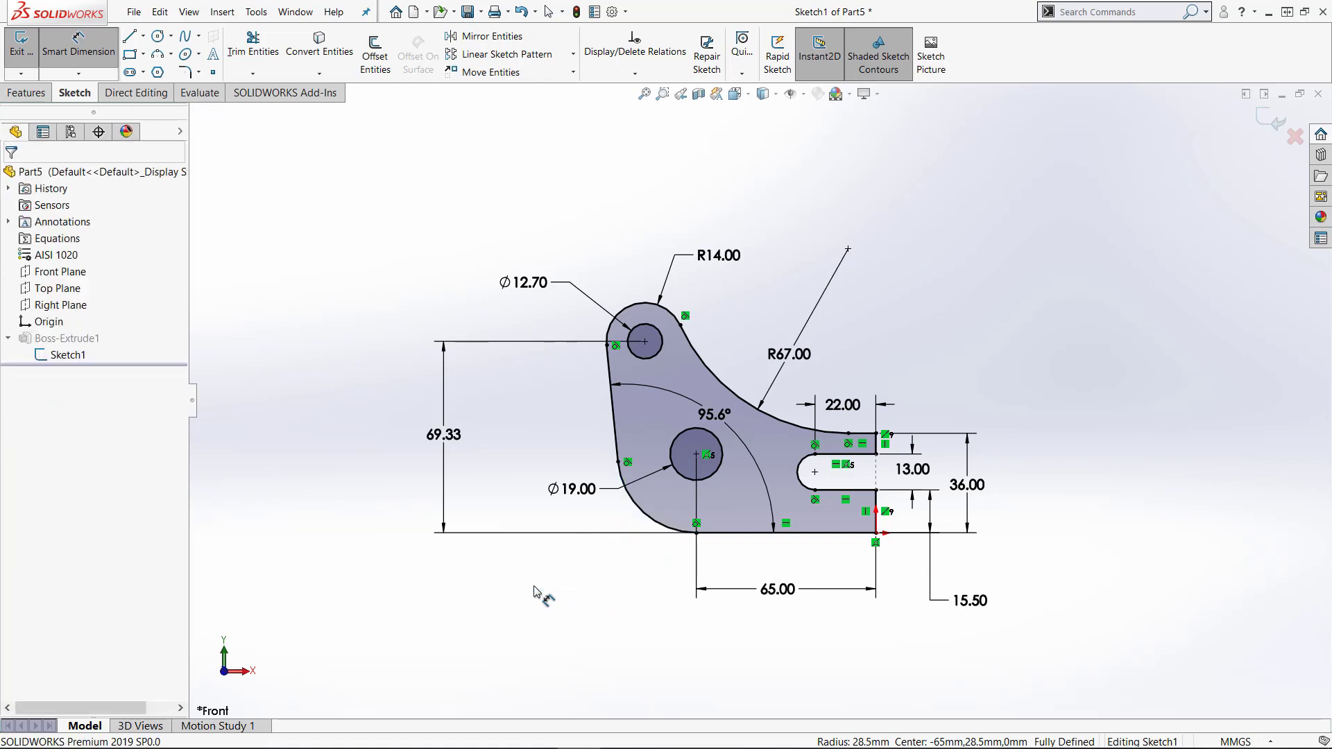
key(Escape)
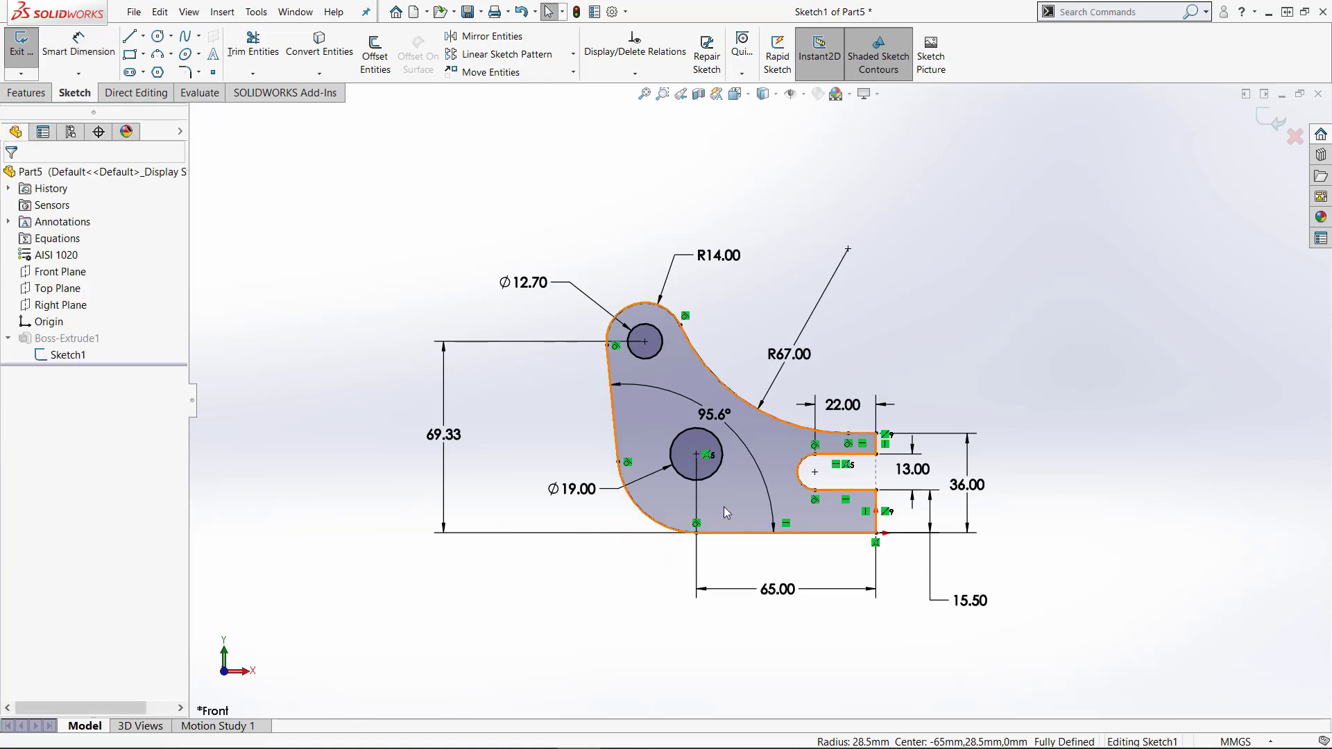
click(707, 456)
key(Delete)
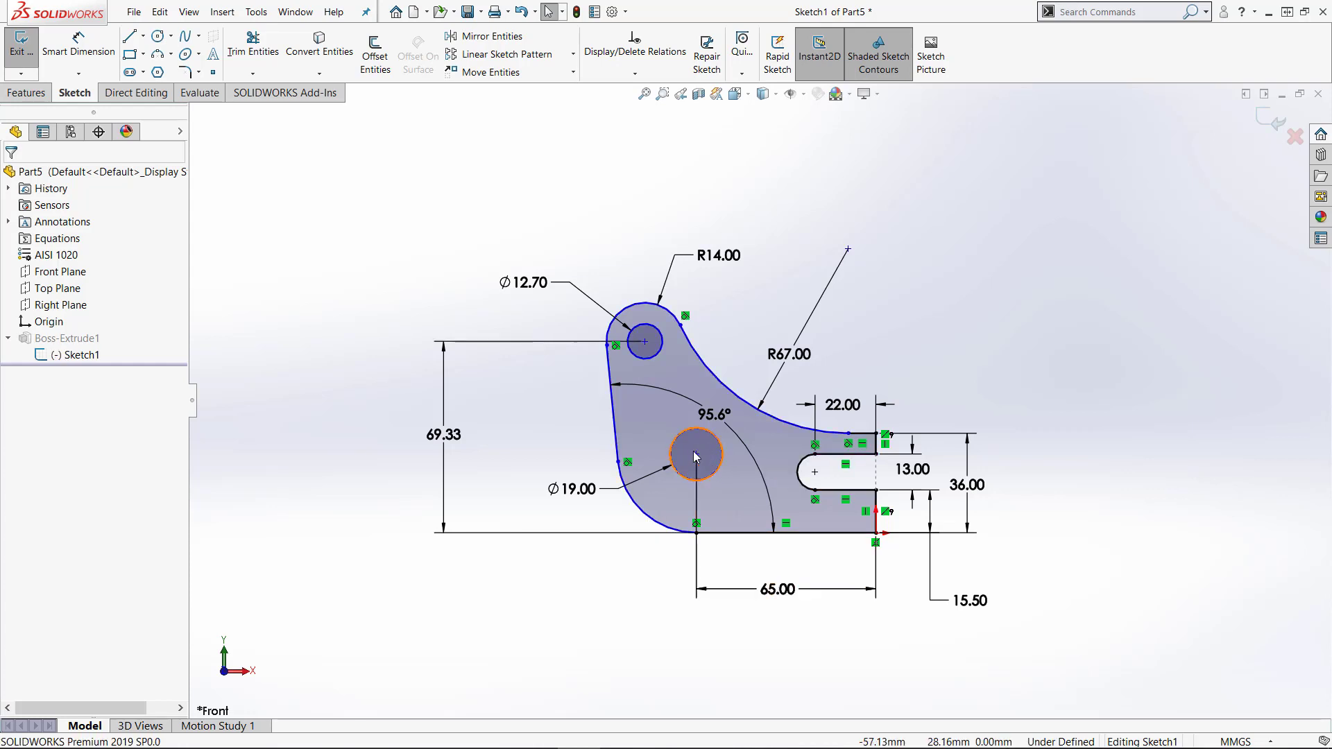
- Give the lower-left corner arc an R22 dimension and exit the sketch
click(78, 48)
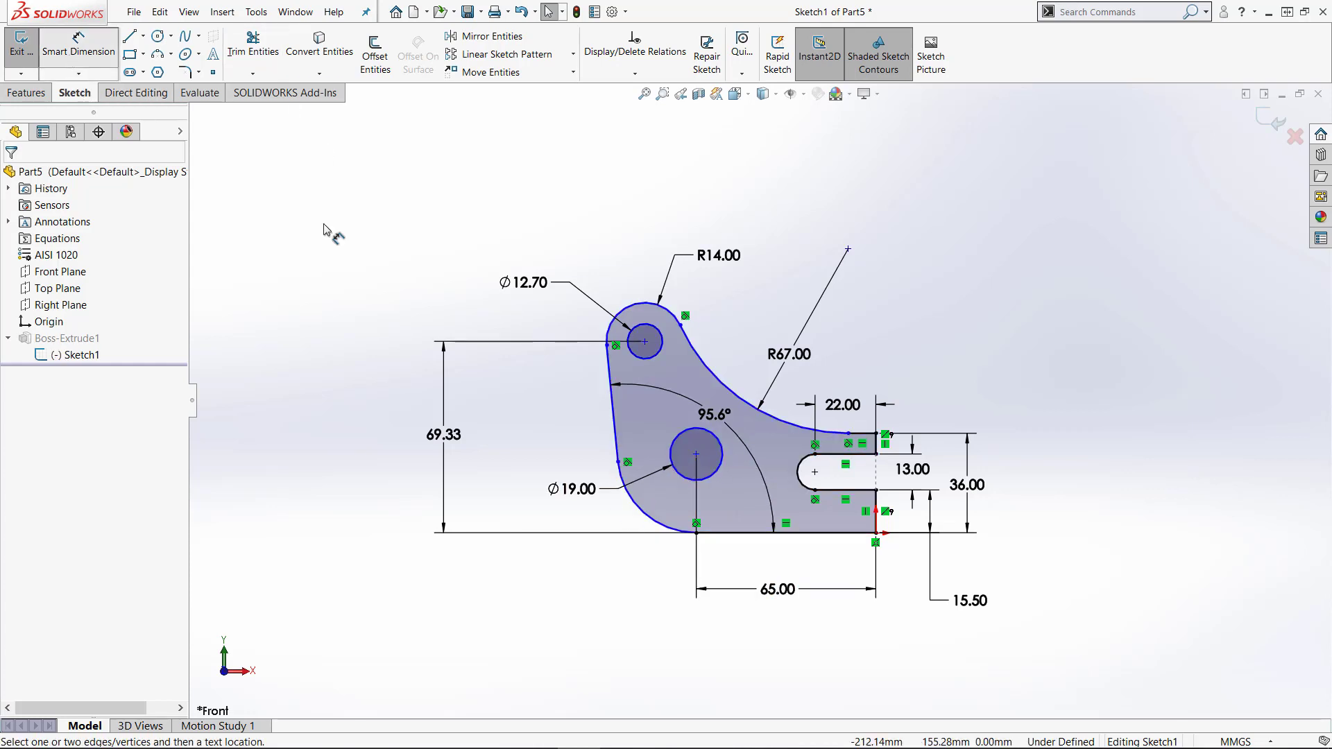
click(641, 510)
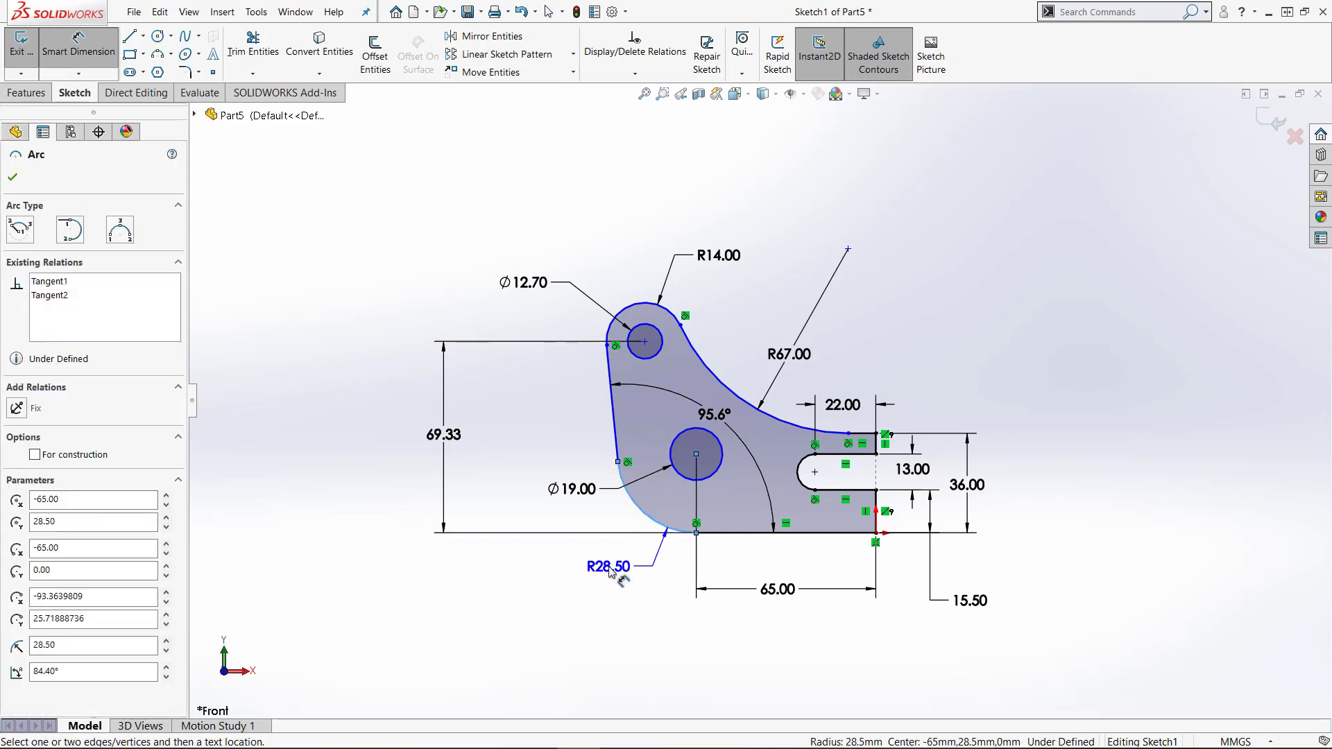
click(610, 568)
text(2)
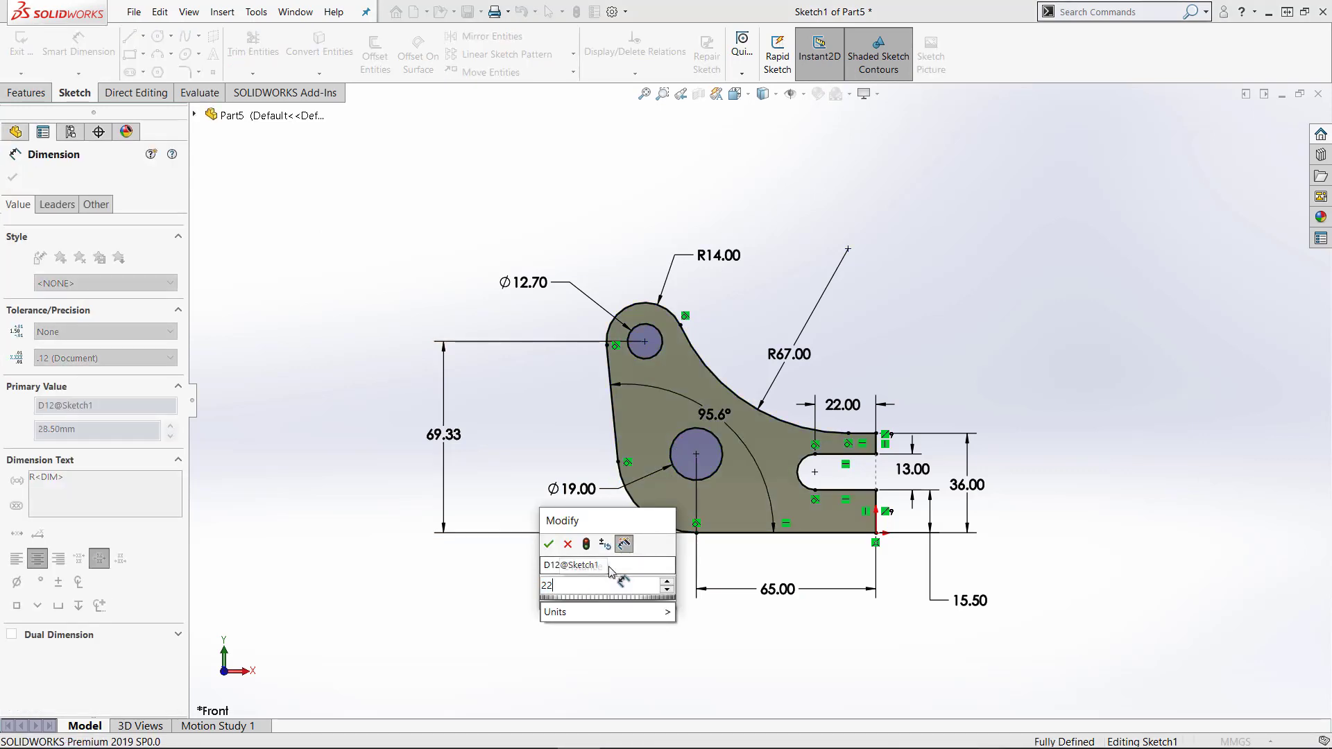
text(2)
key(Return)
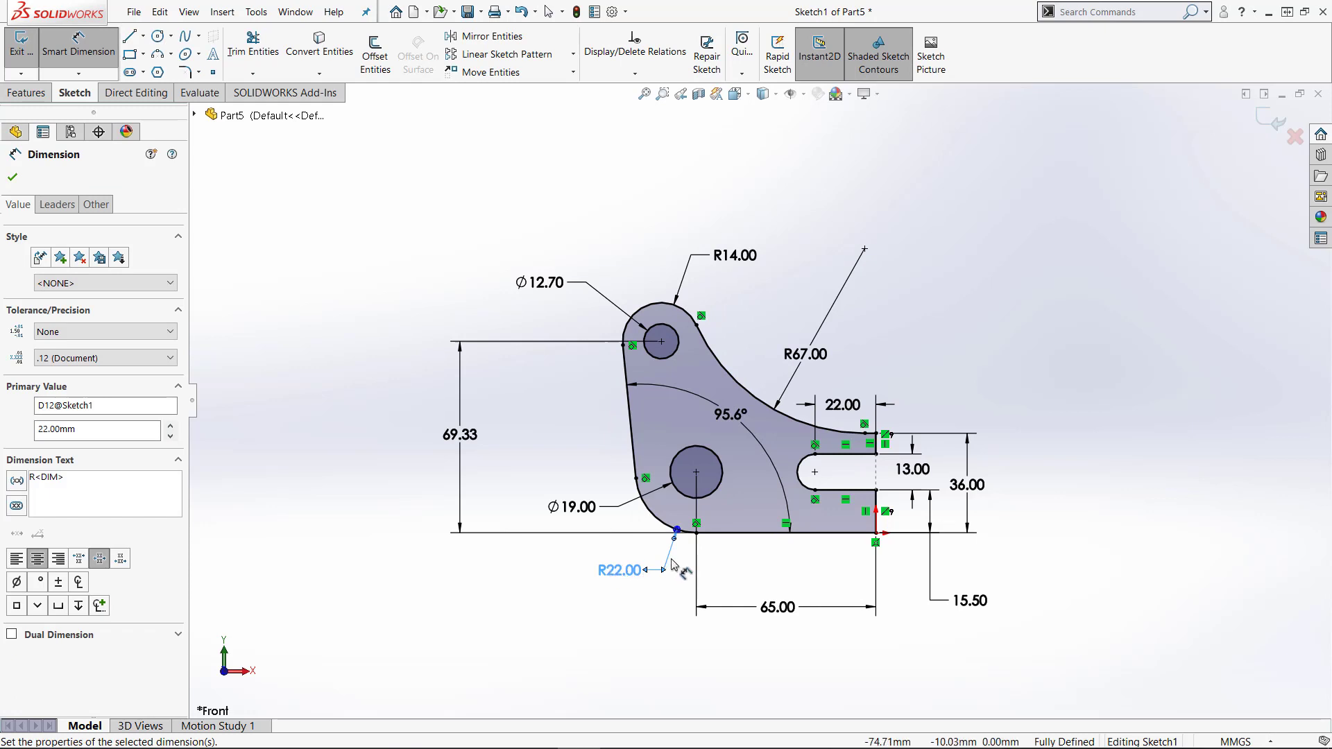
key(Escape)
key(Escape)
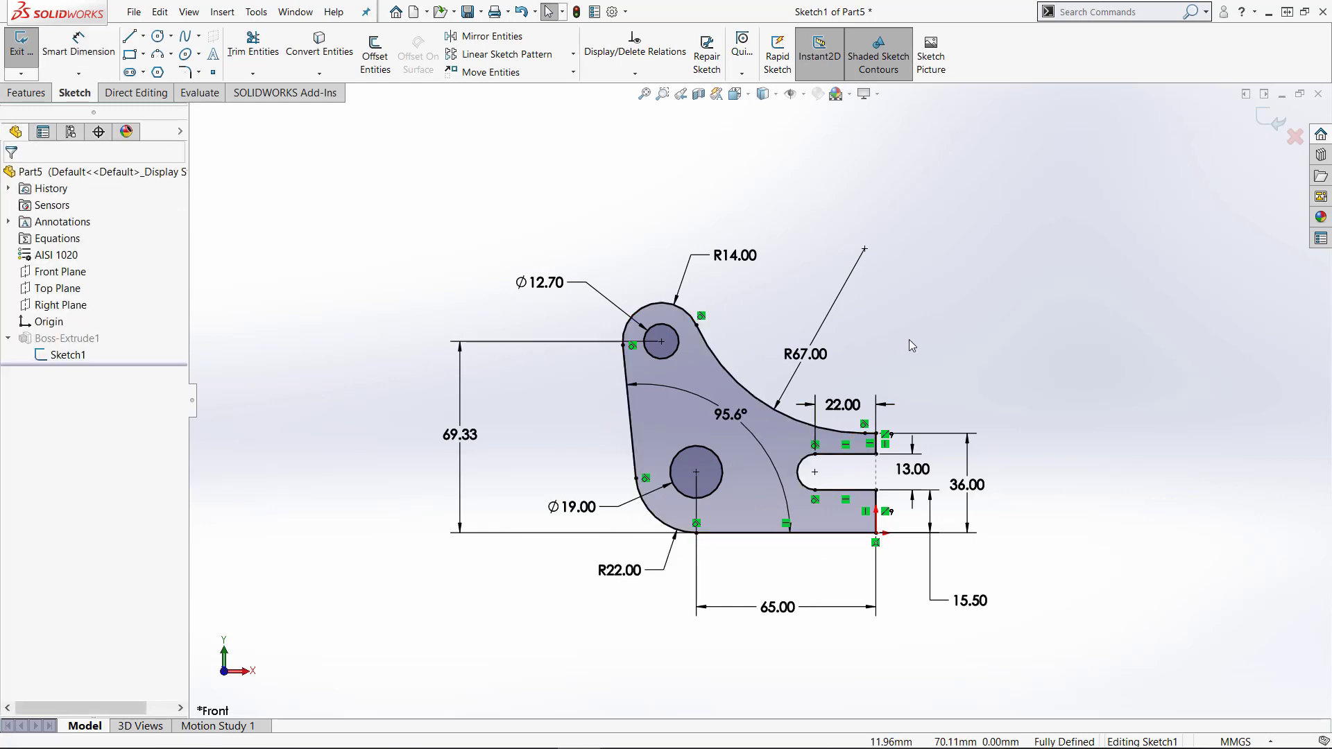
click(1273, 119)
click(237, 62)
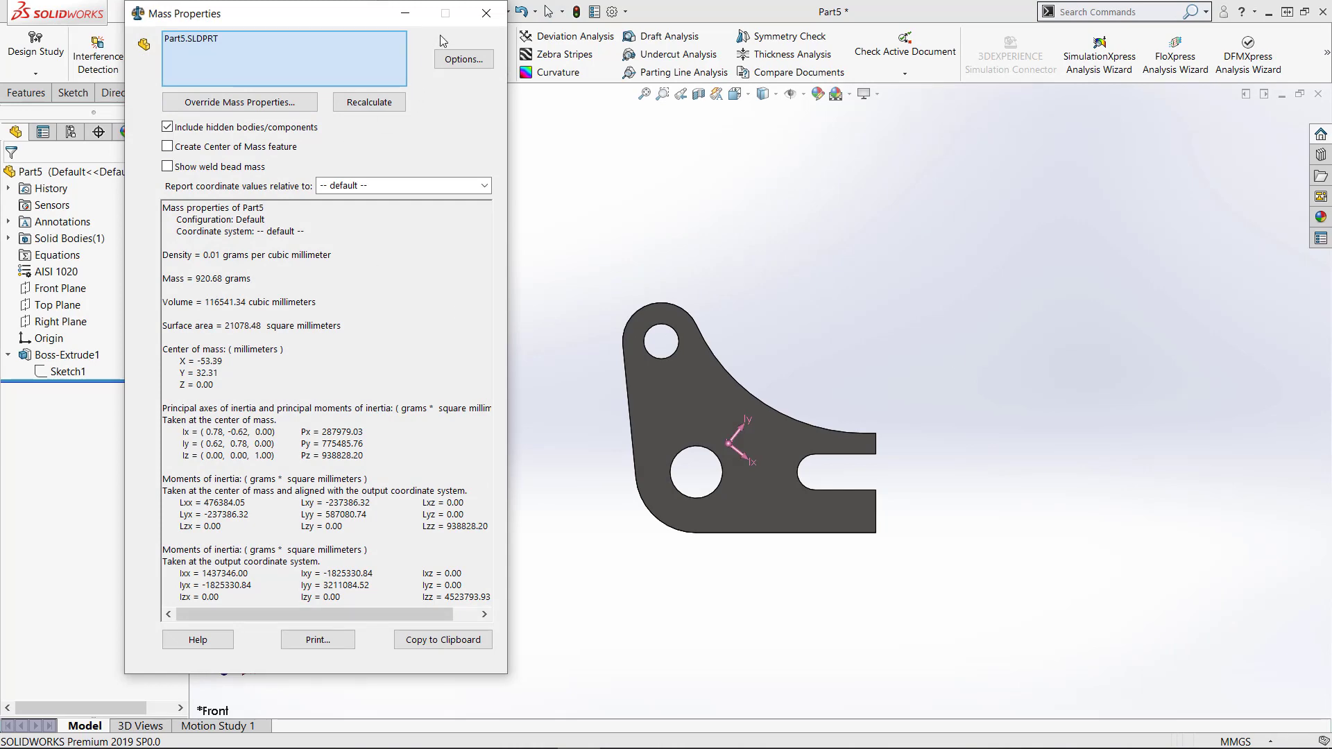
click(406, 13)
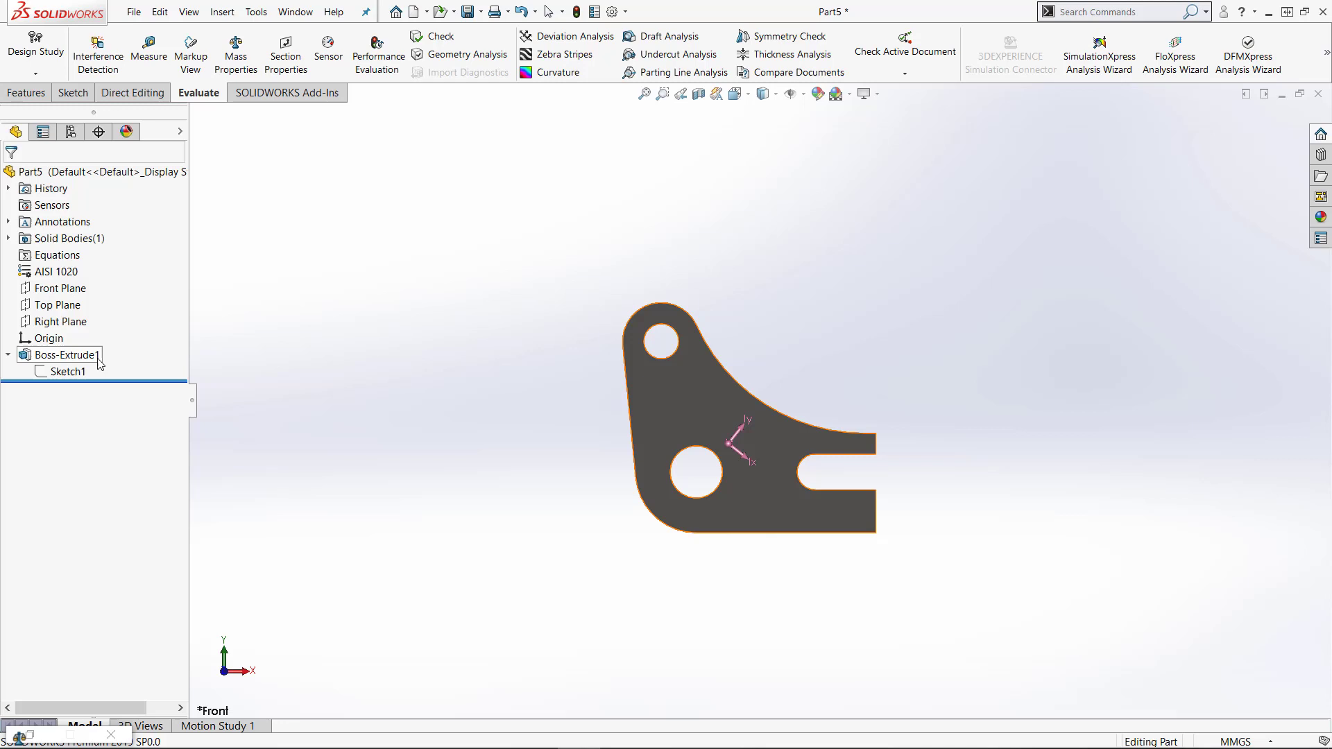
right_click(55, 375)
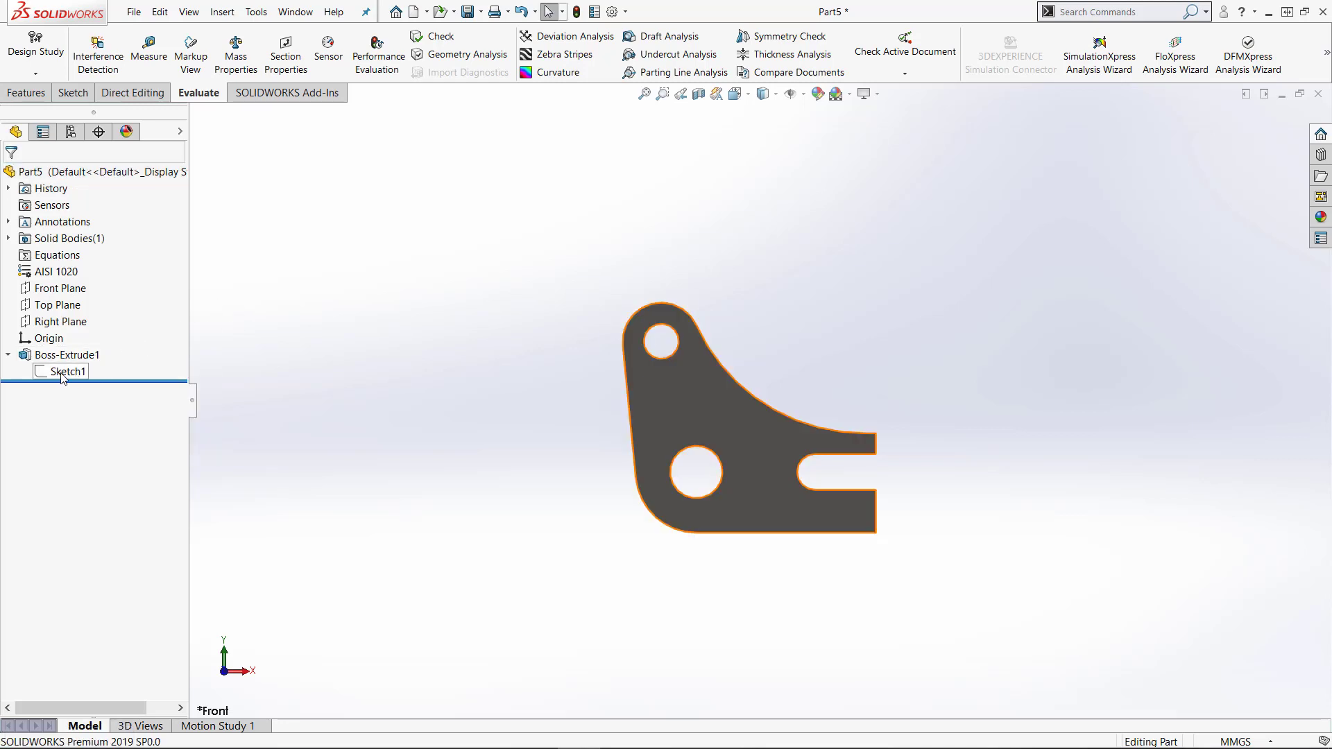
- Reopen Sketch1 for review, exit it unchanged, and show the bracket isometrically
right_click(63, 378)
click(80, 329)
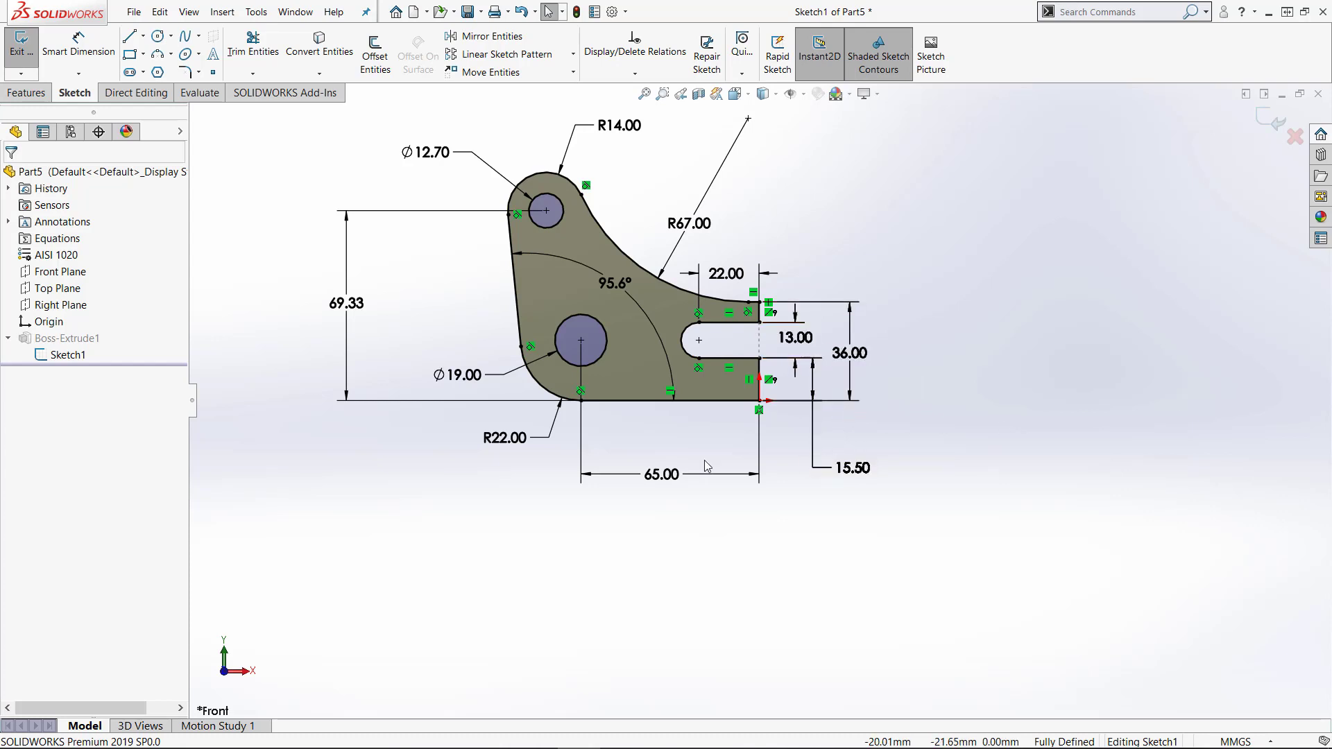
click(1265, 129)
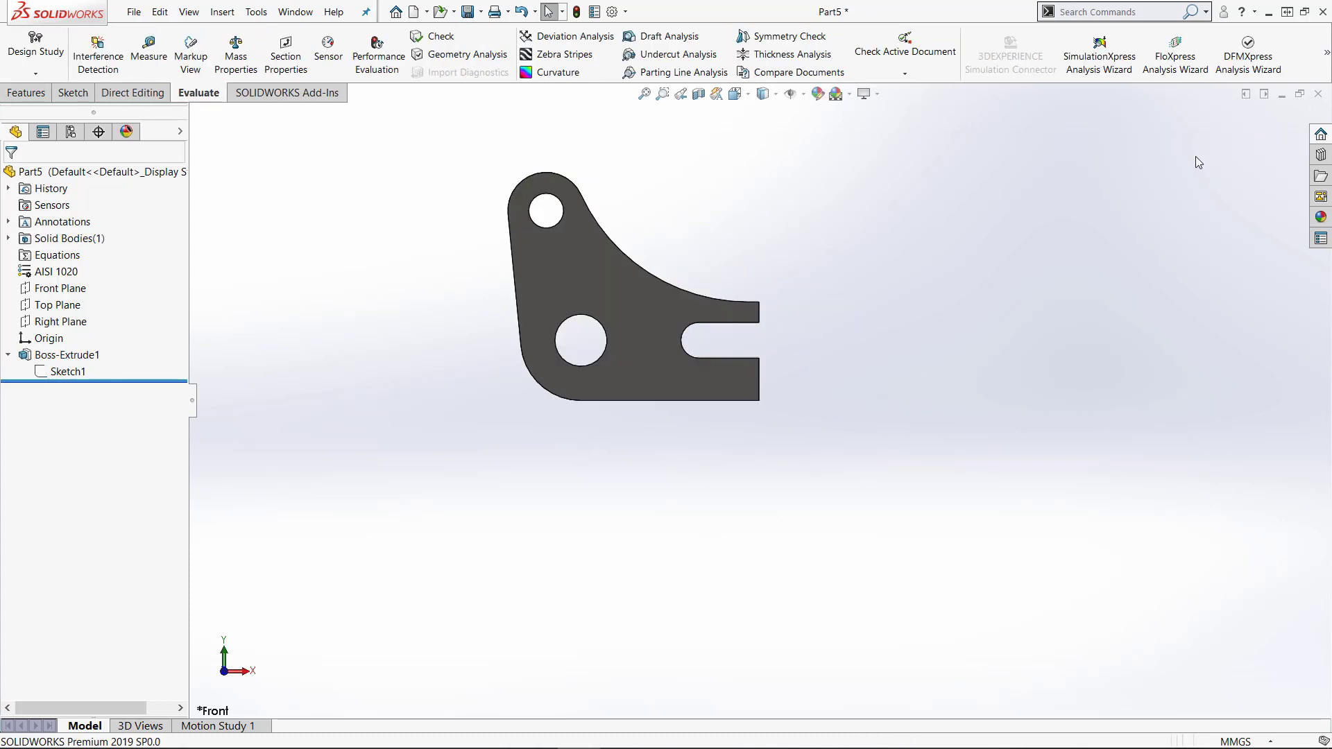
key(ctrl+7)
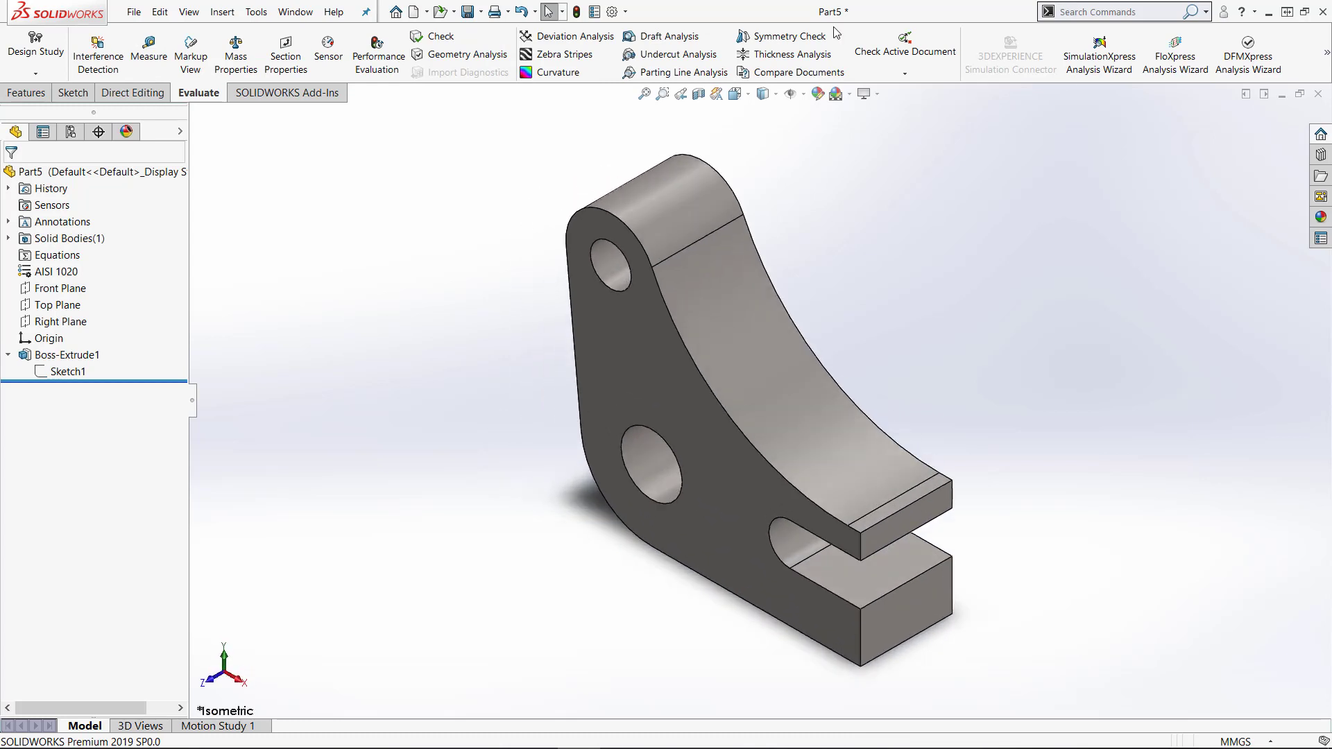
- Recheck the 920.68 g bracket mass, then create blank part document Part6
click(236, 52)
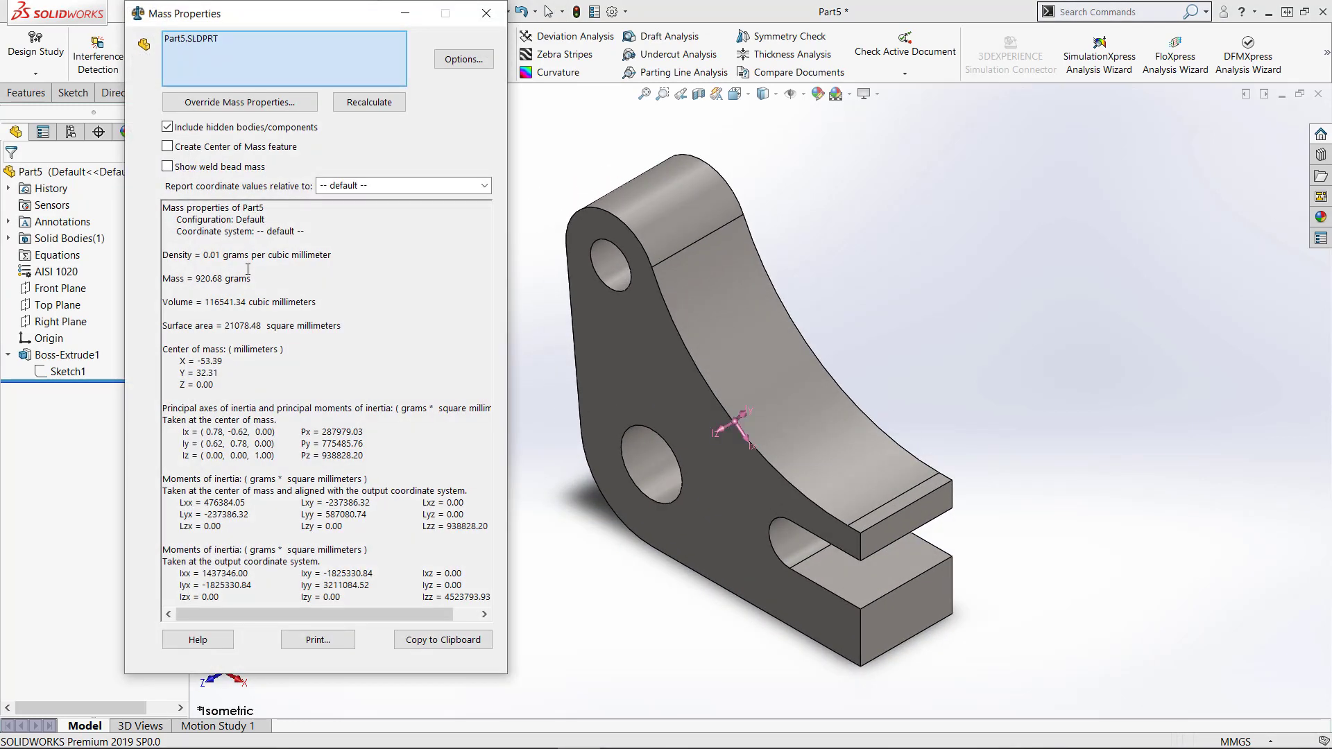
click(486, 13)
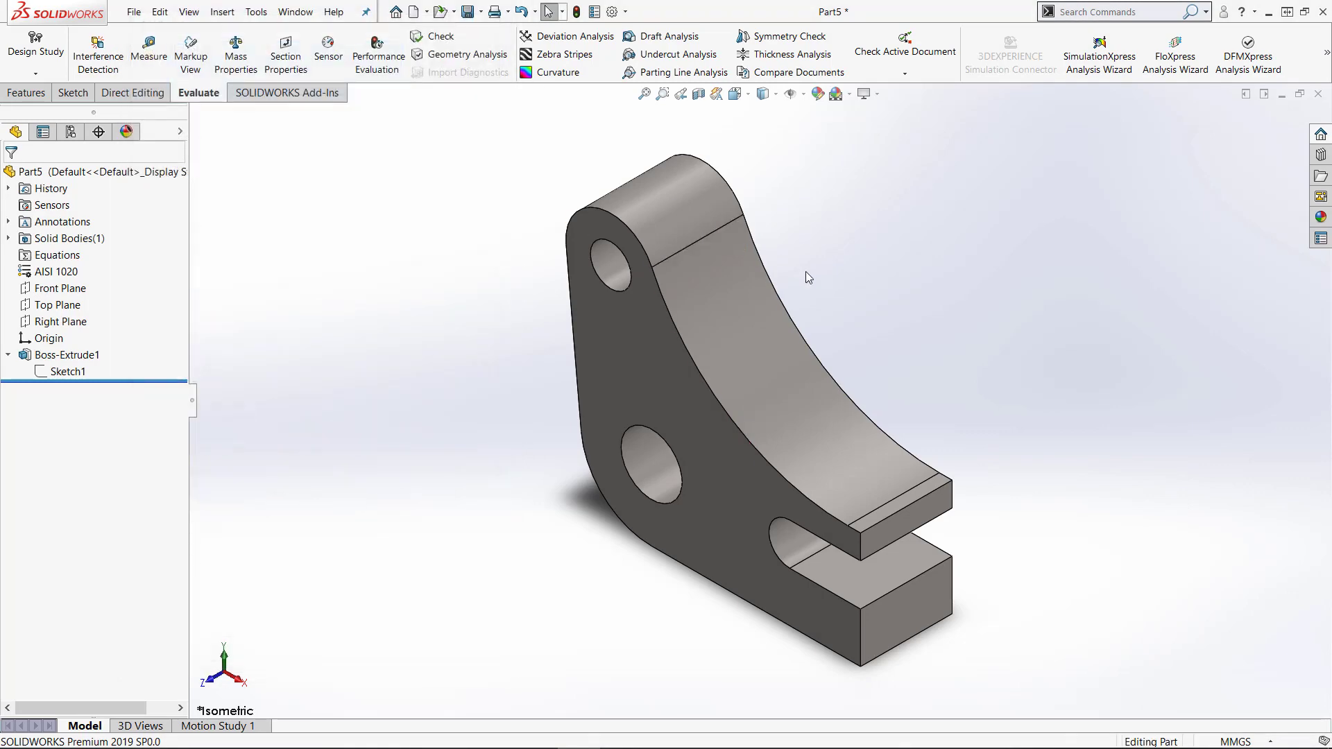
click(134, 12)
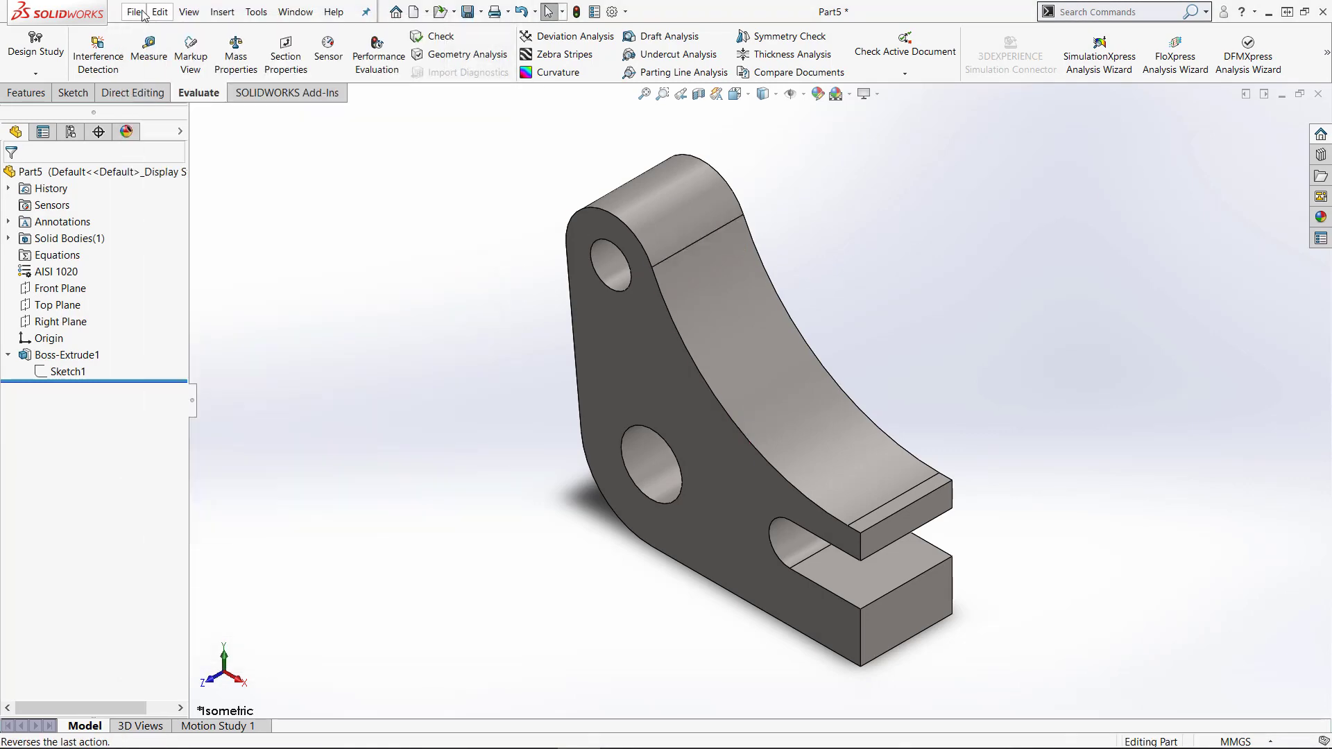
click(161, 31)
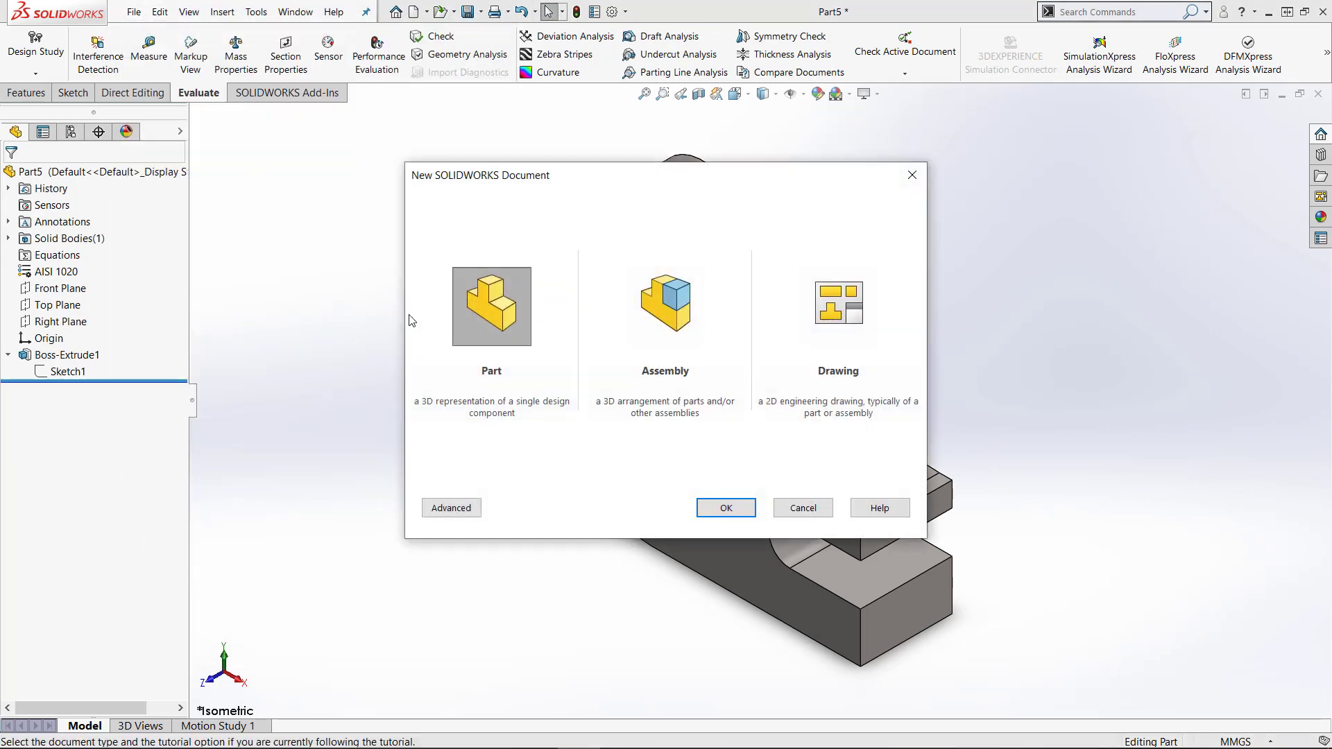
double_click(492, 308)
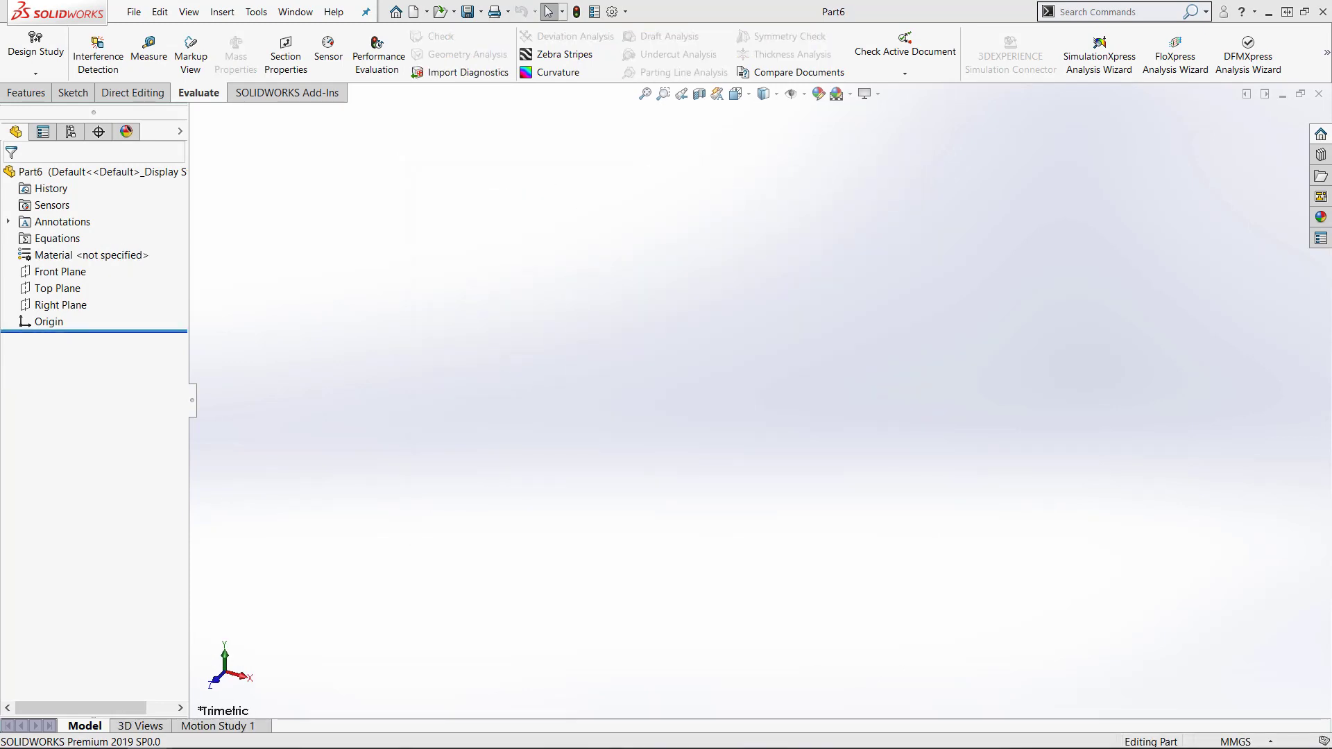
- Draw a center rectangle from the origin on the Top Plane
click(57, 288)
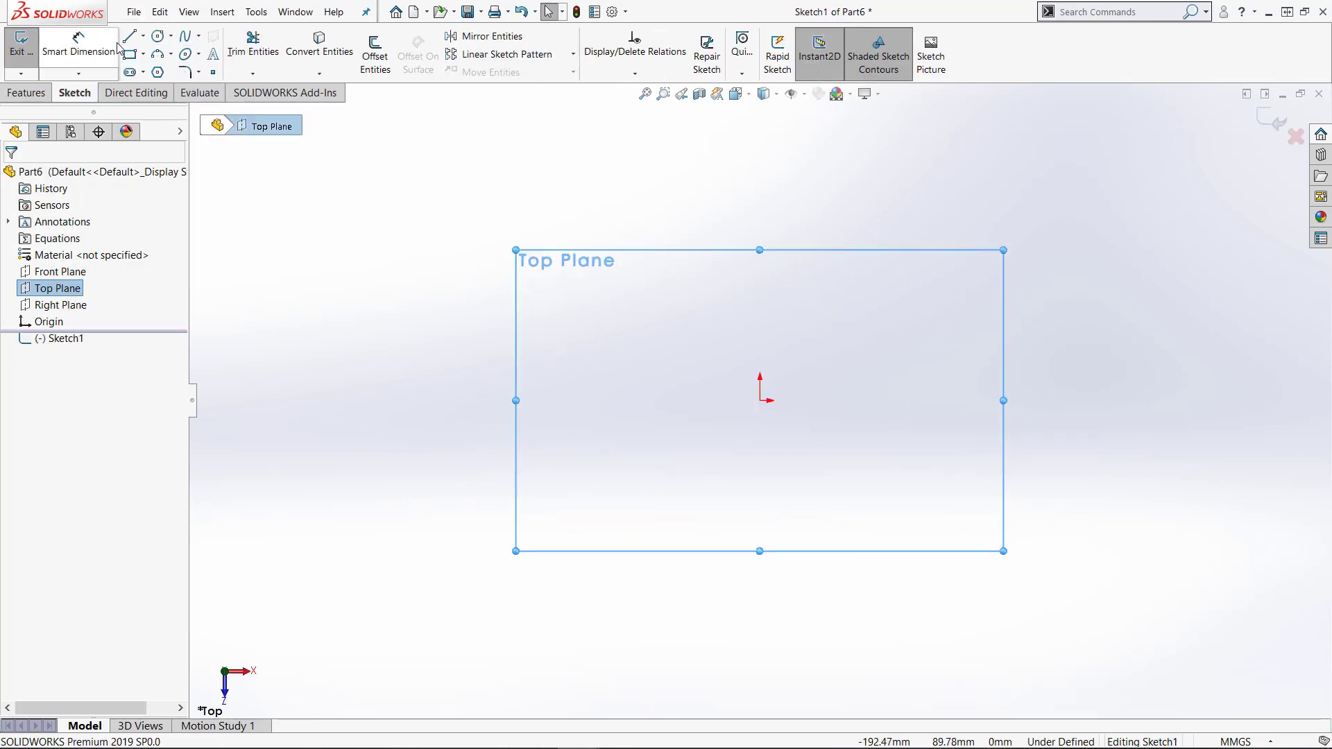
click(141, 58)
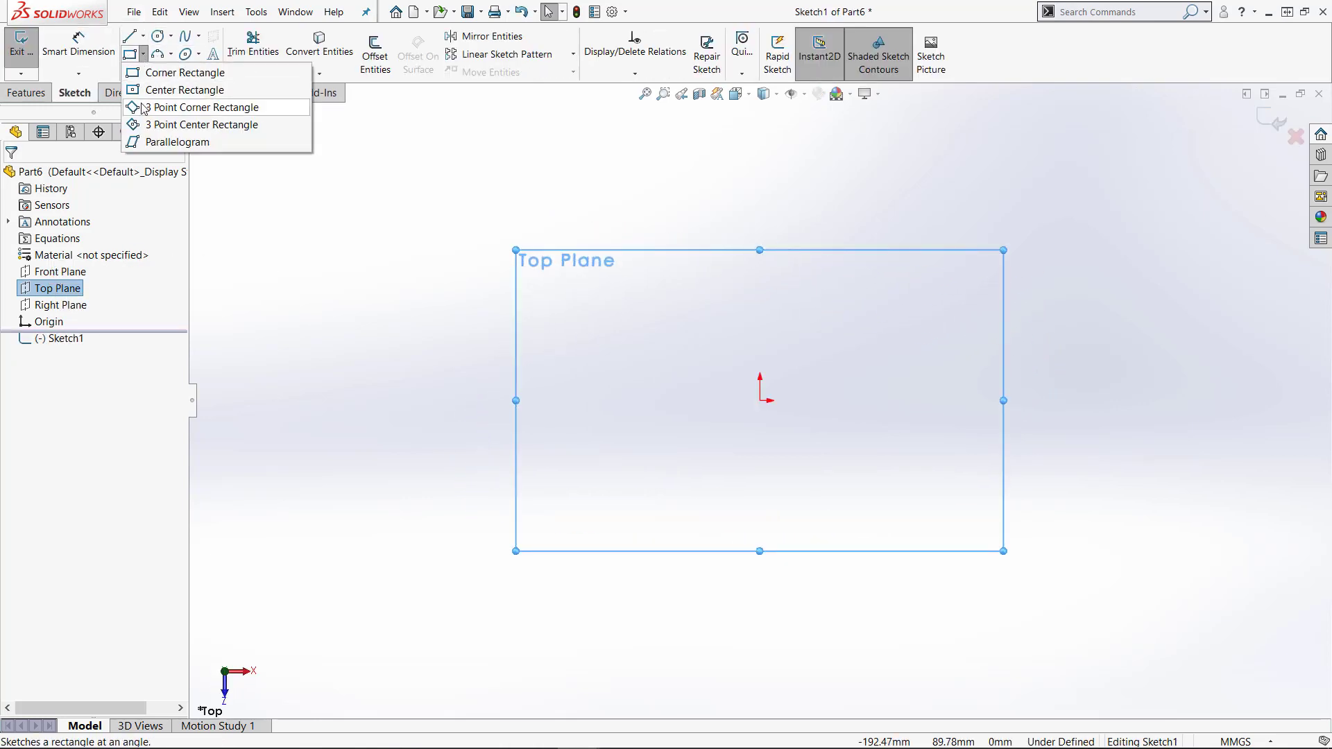
click(173, 89)
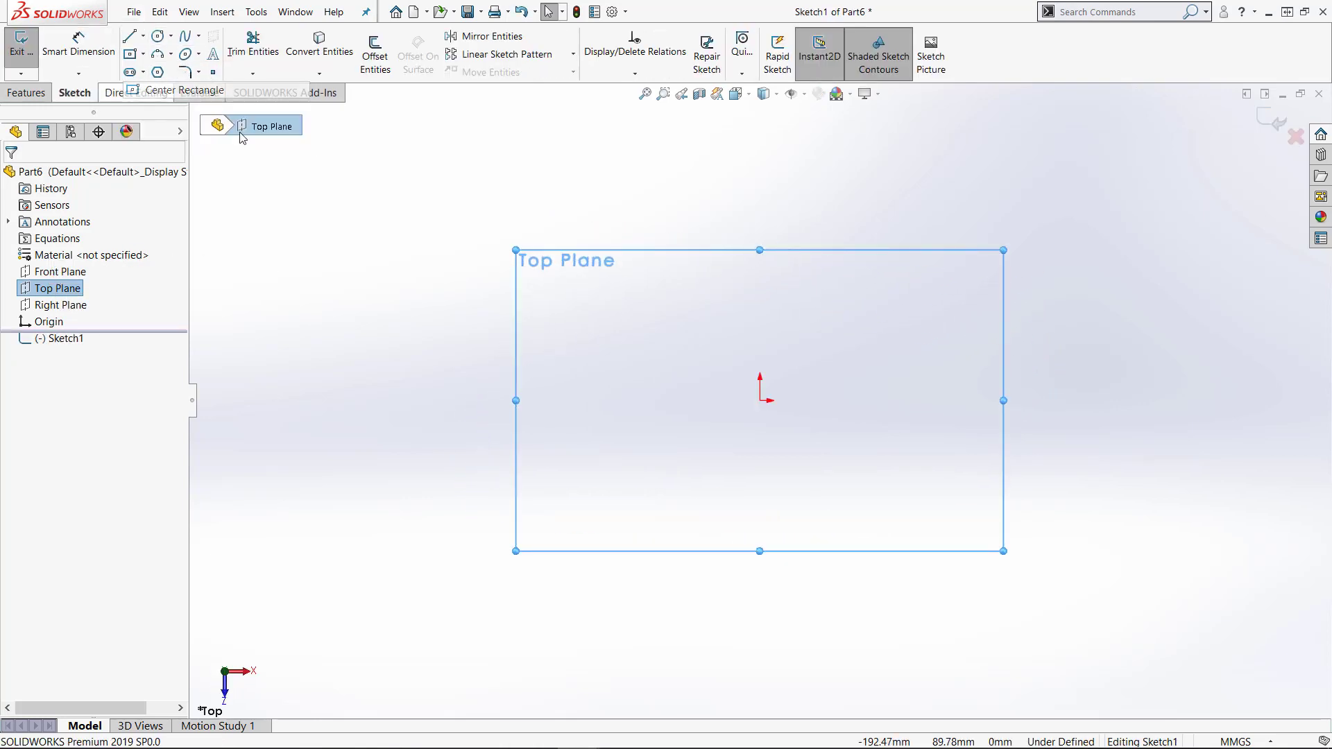
click(760, 400)
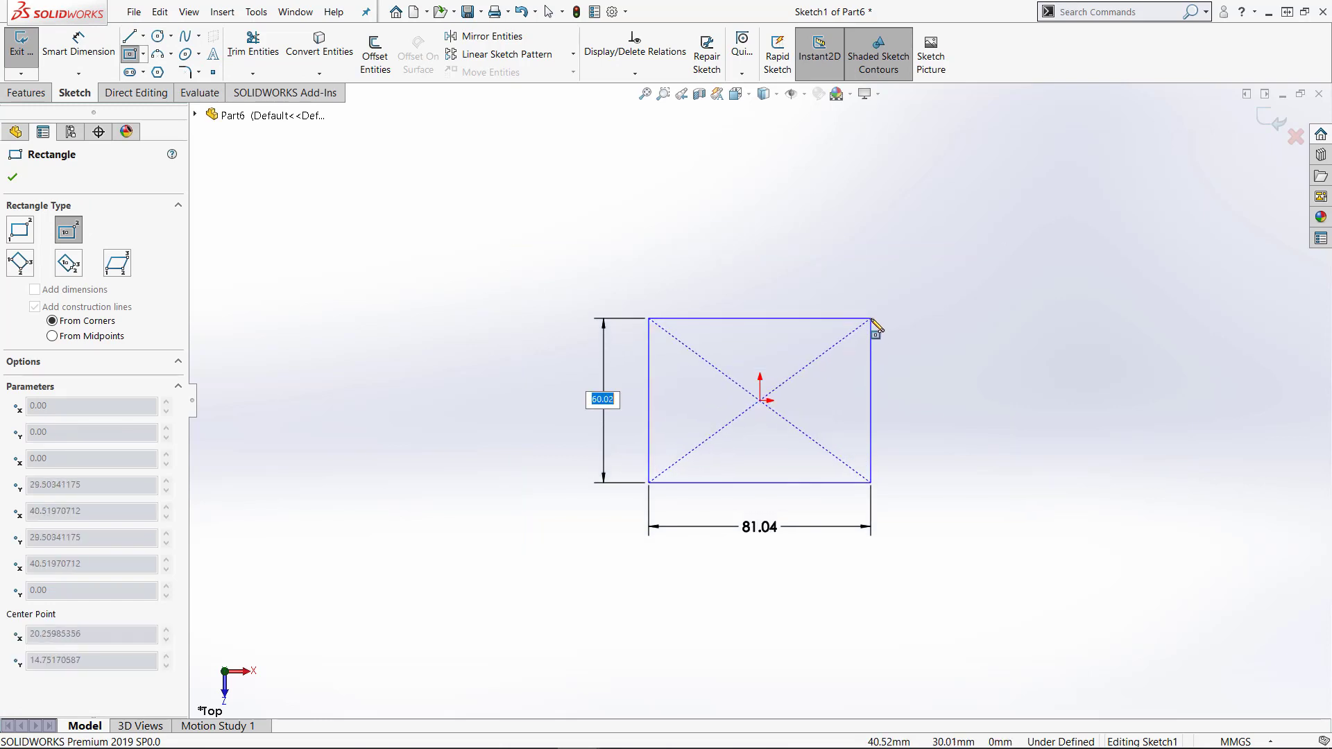
click(870, 311)
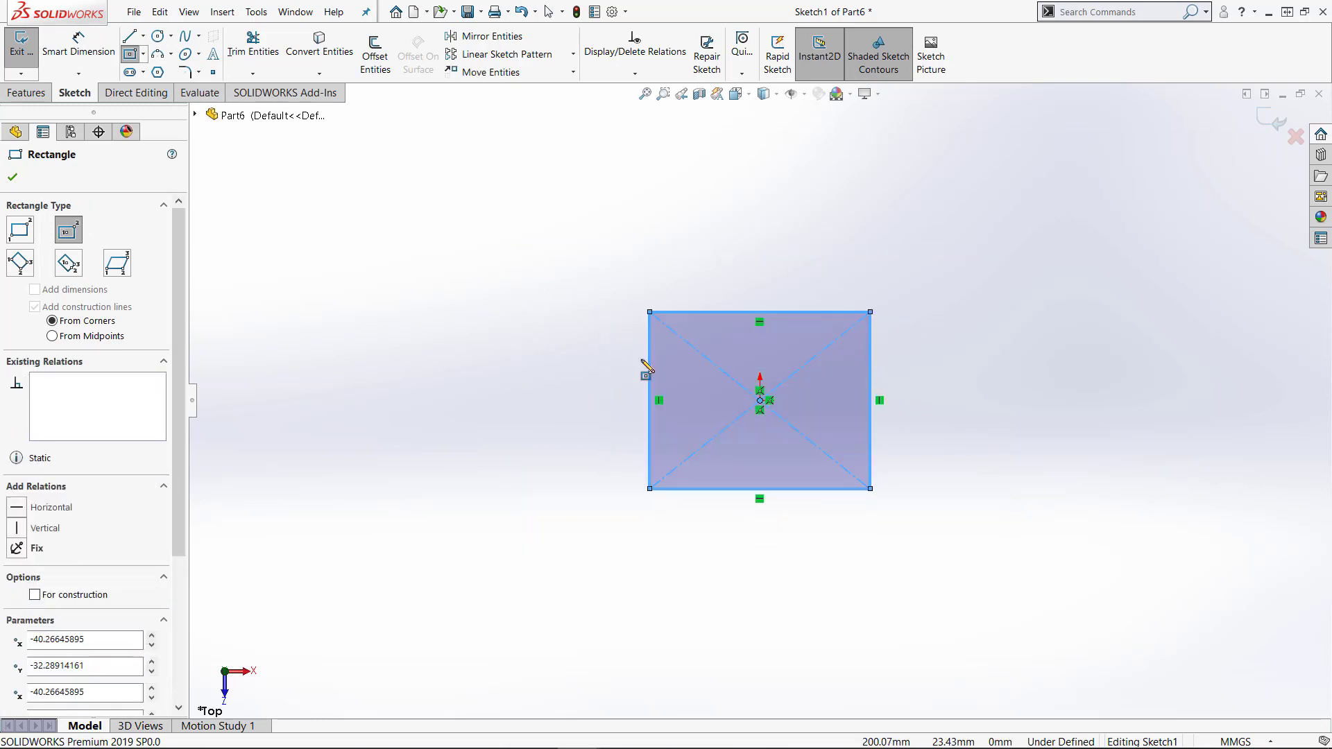
- Dimension the rectangle's top edge to 96 mm
click(78, 43)
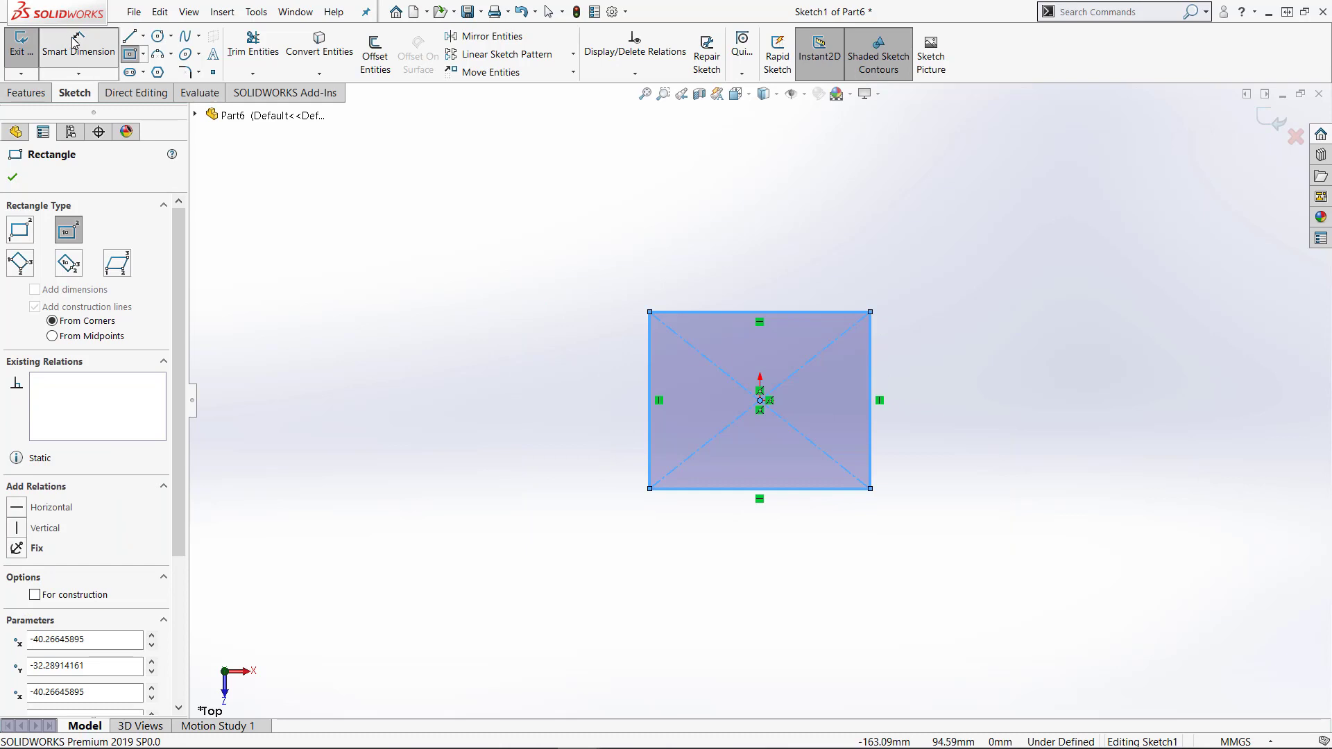
click(746, 291)
click(754, 277)
text(96)
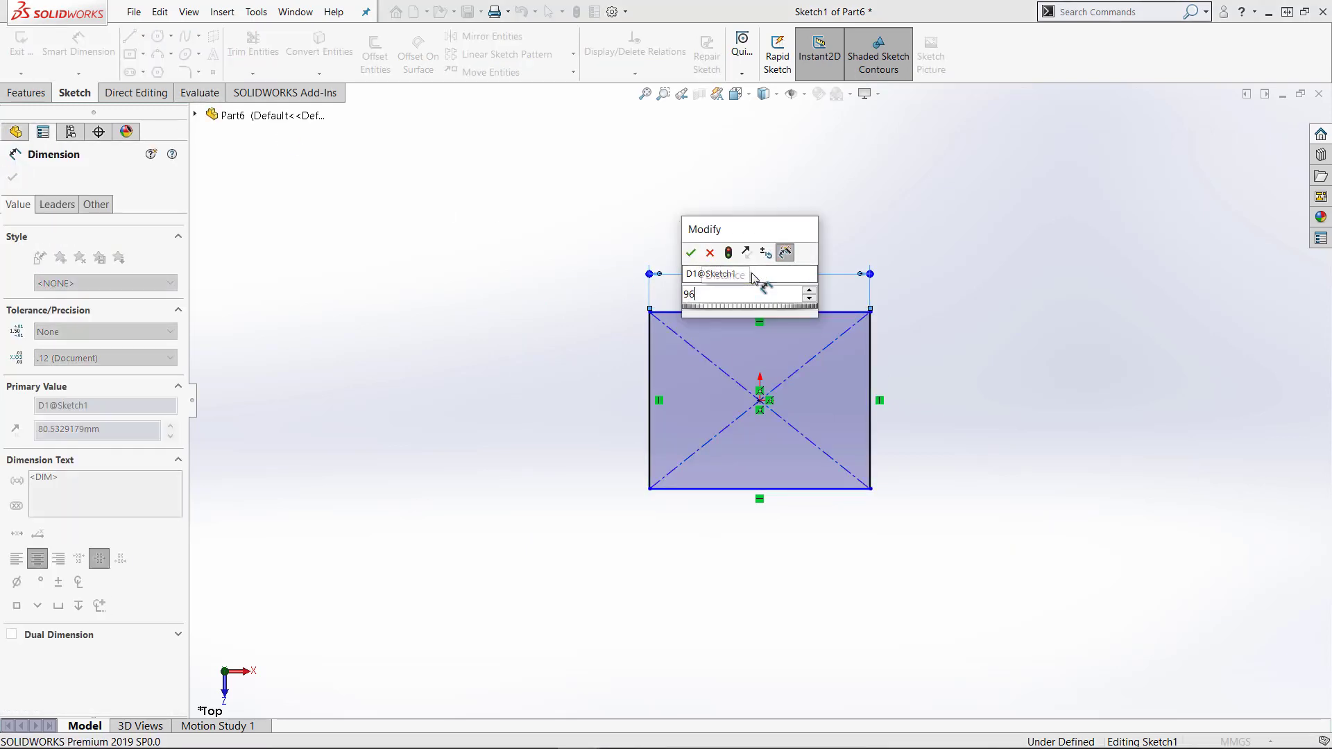
key(Return)
key(Escape)
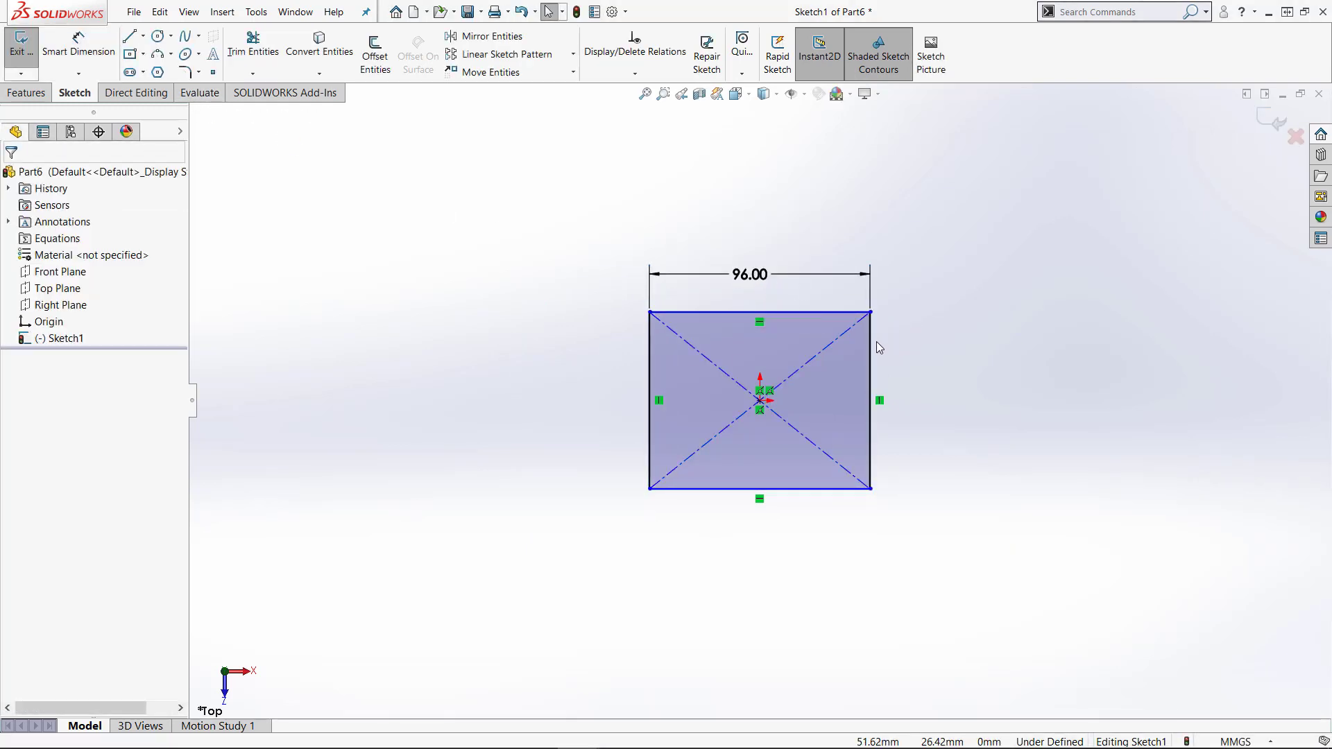
- Make the right and top edges Equal so the rectangle becomes a square
click(870, 347)
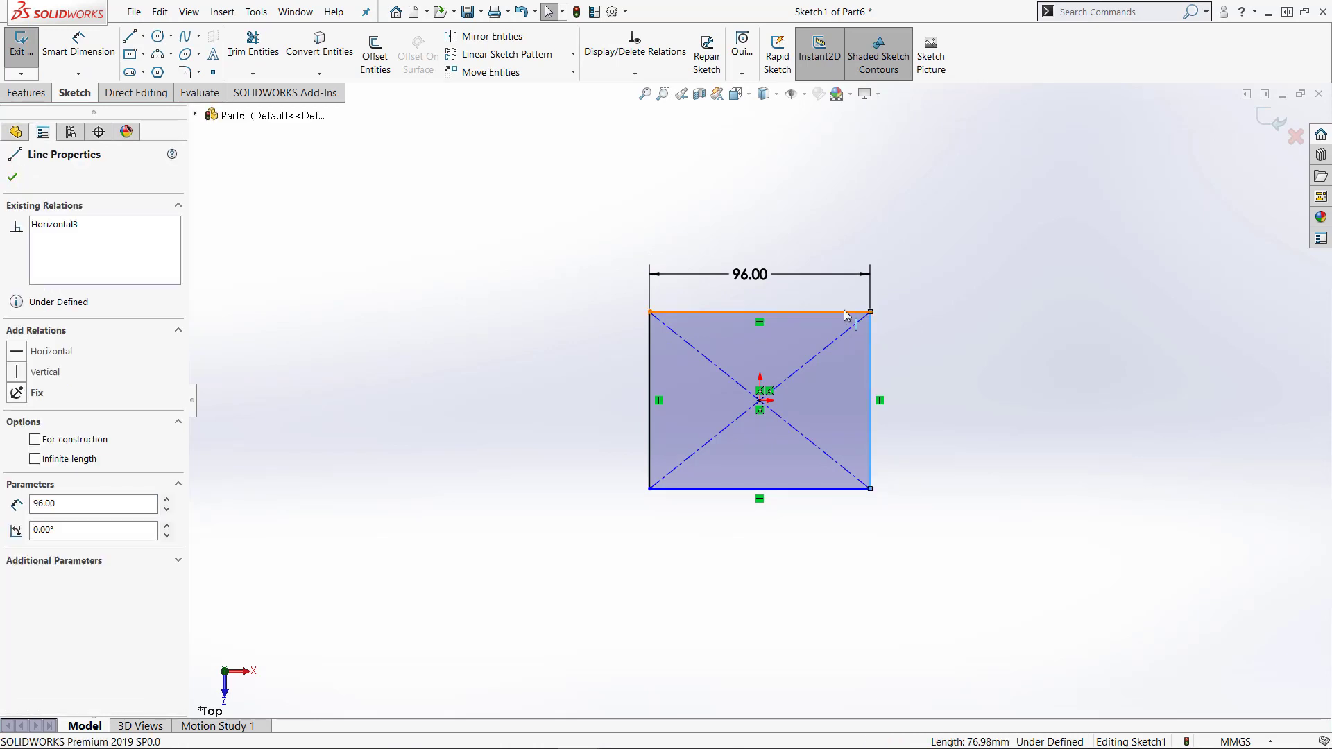
ctrl+click(844, 314)
click(989, 248)
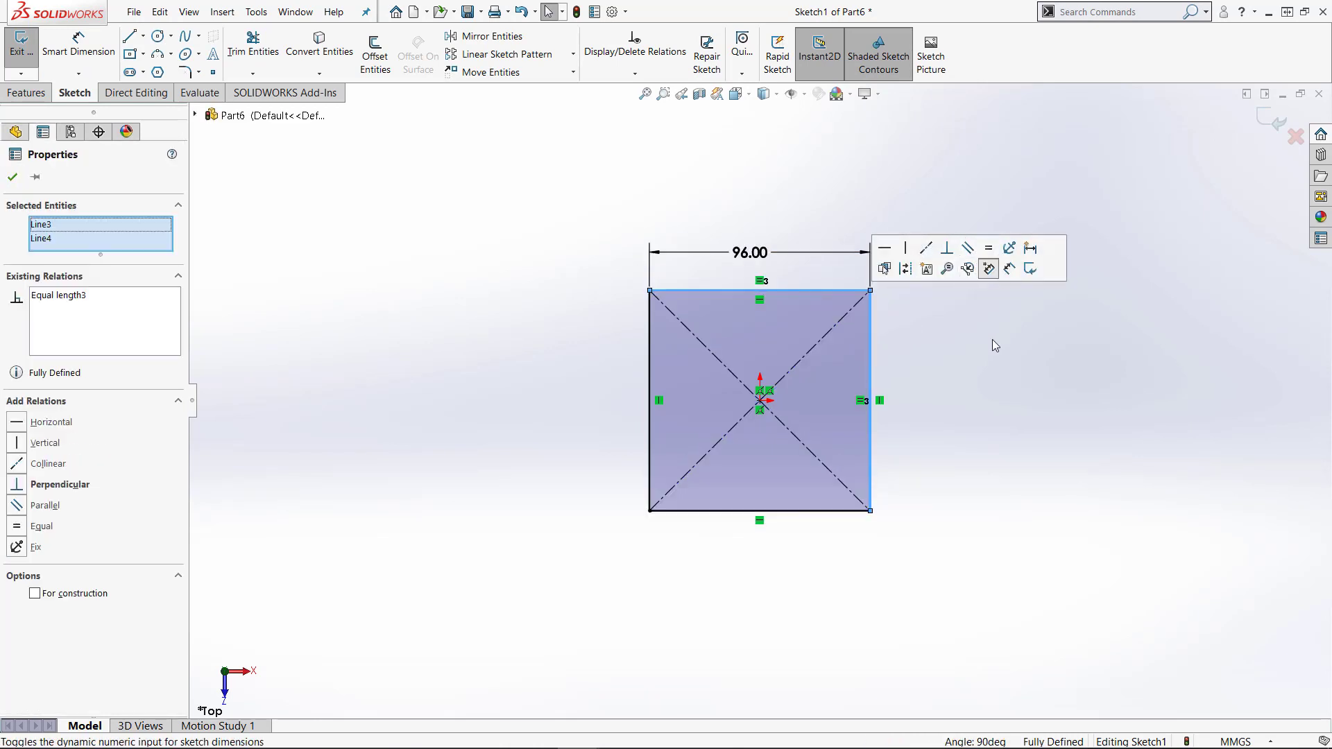
click(967, 368)
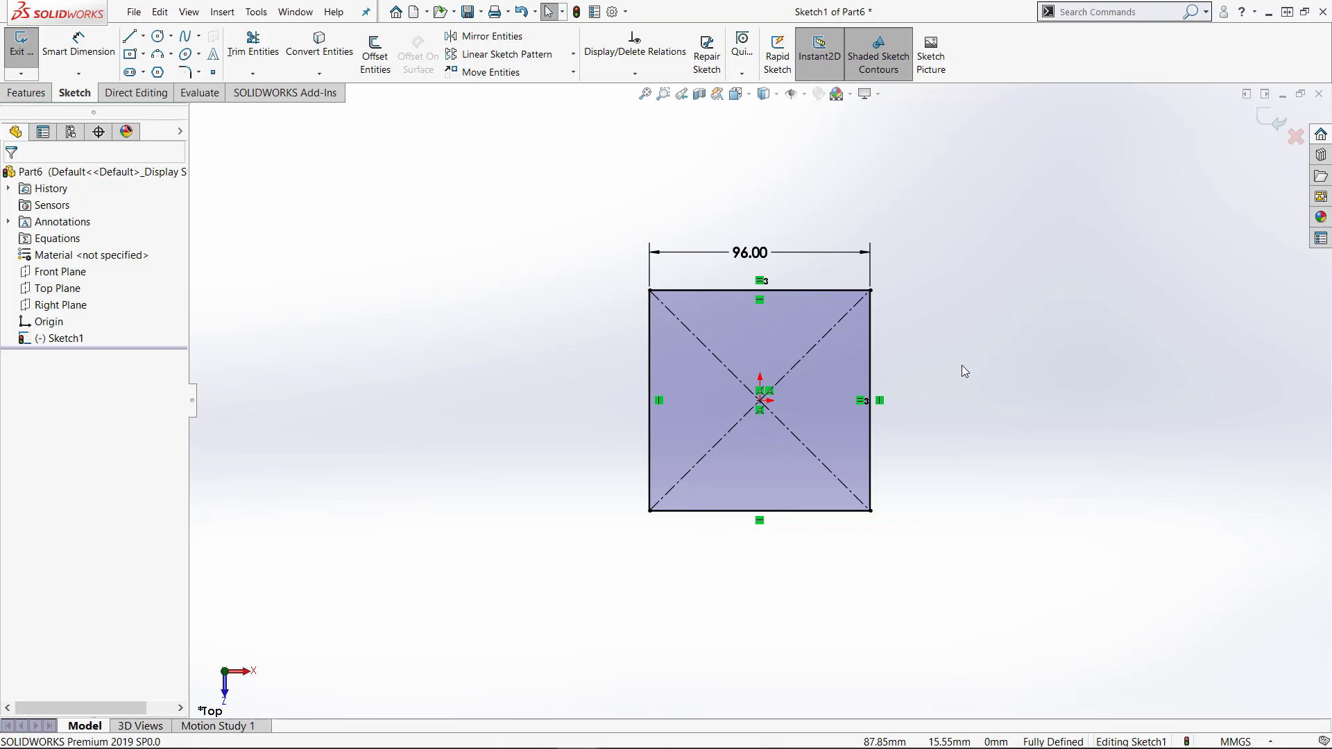
- Extrude the square 46 mm with an 18.5° draft, entered as 90-71.5
key(e)
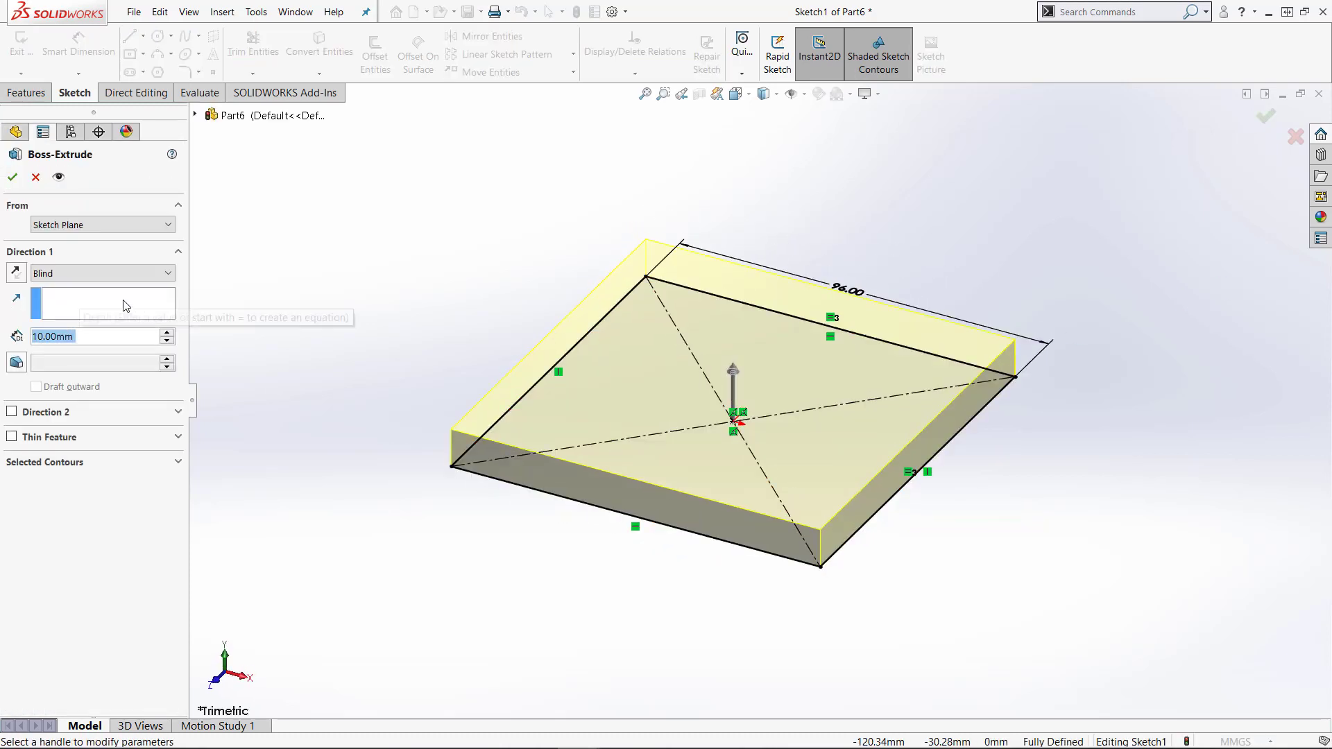
text(46)
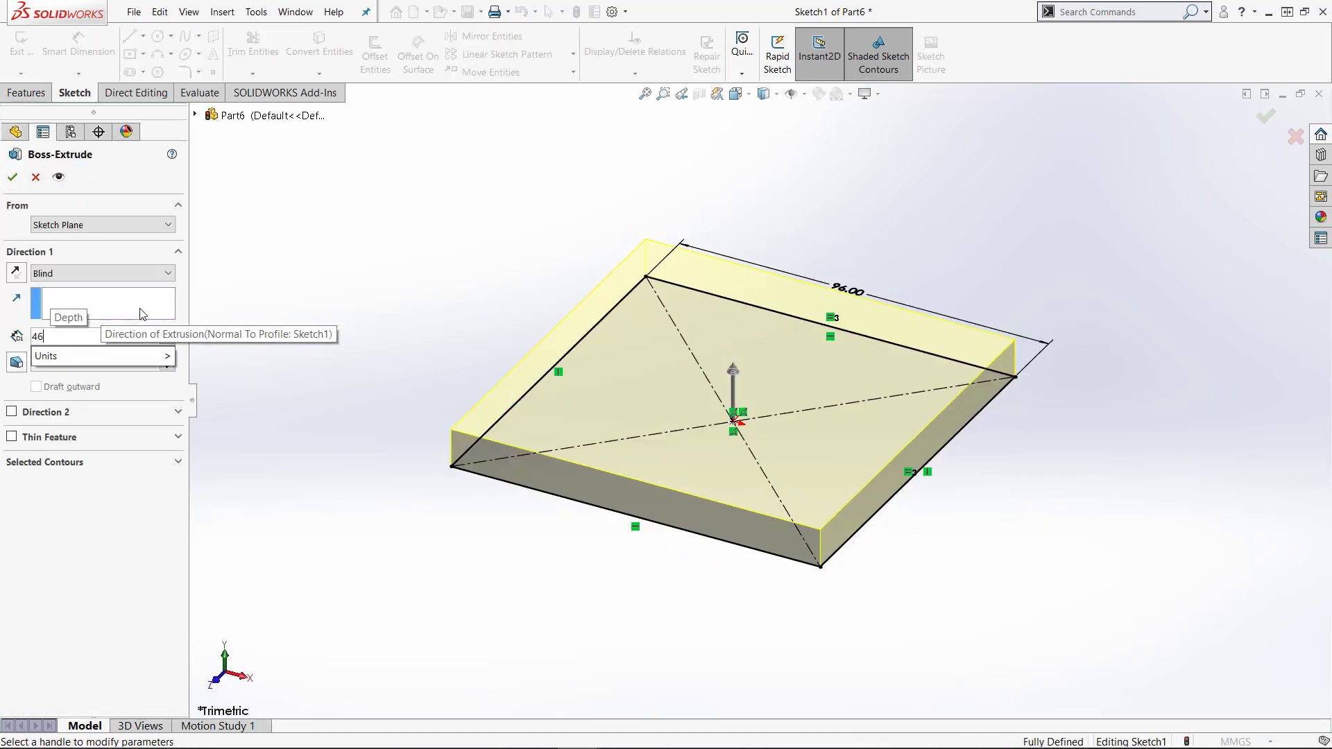
key(Return)
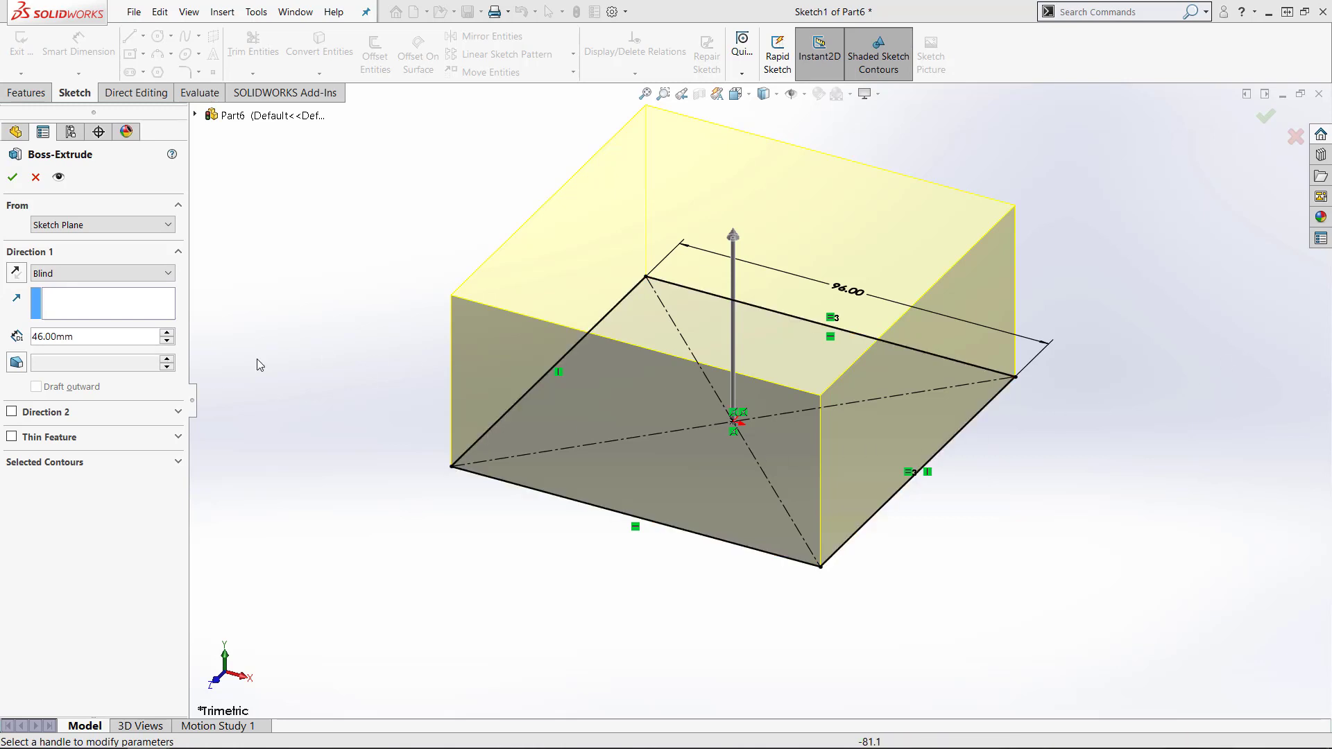
click(15, 362)
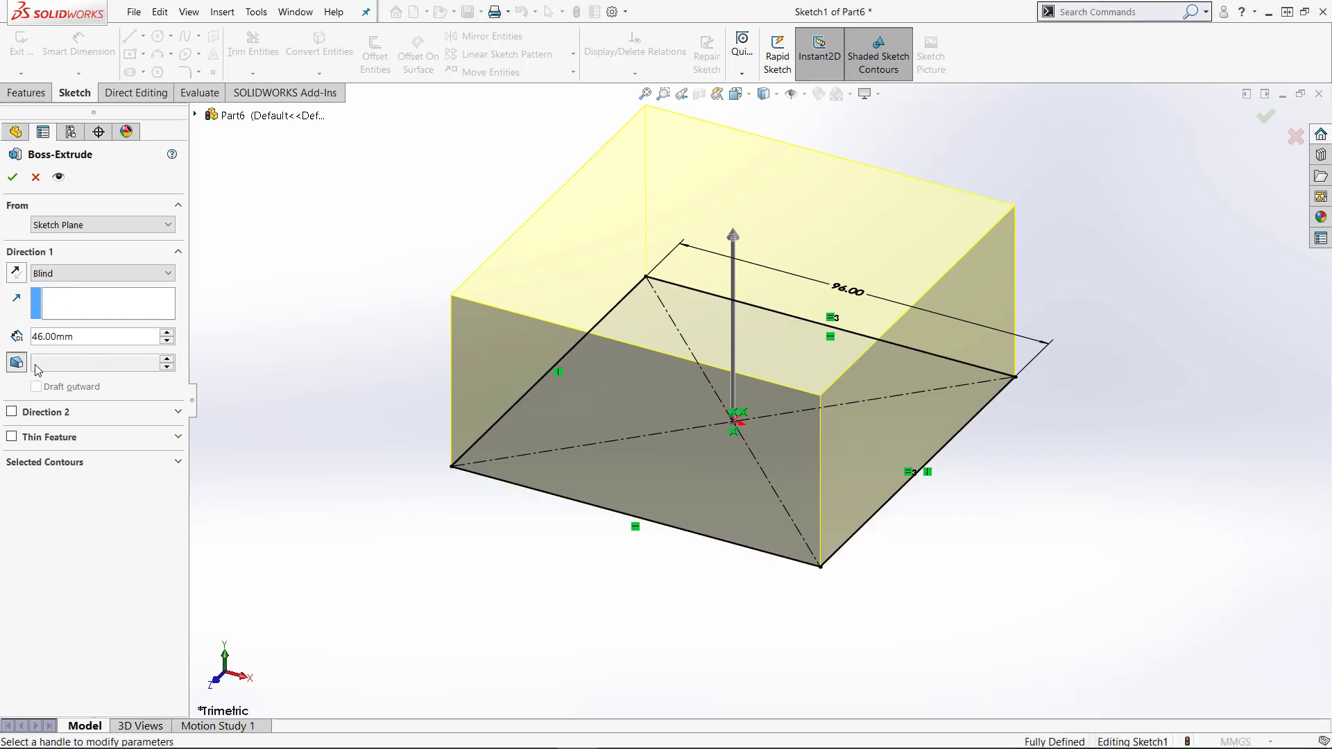
text(7)
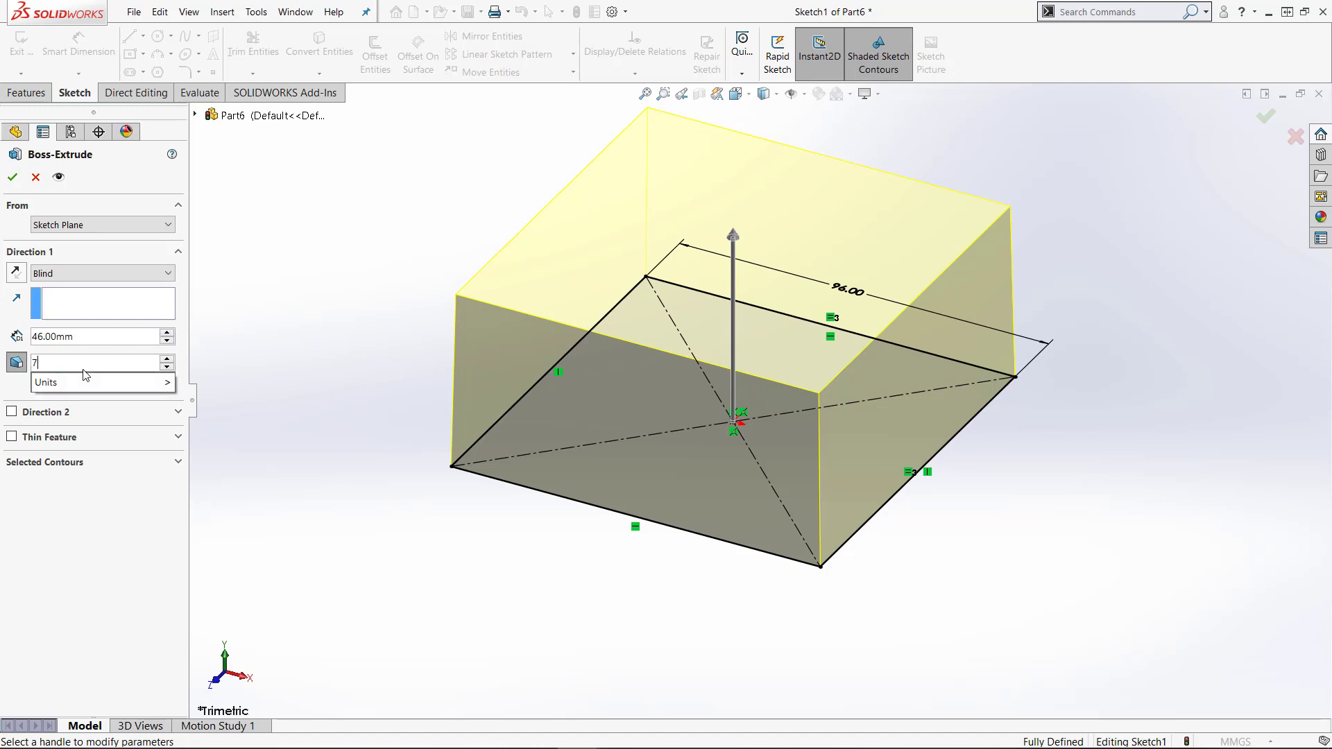
text(1.5)
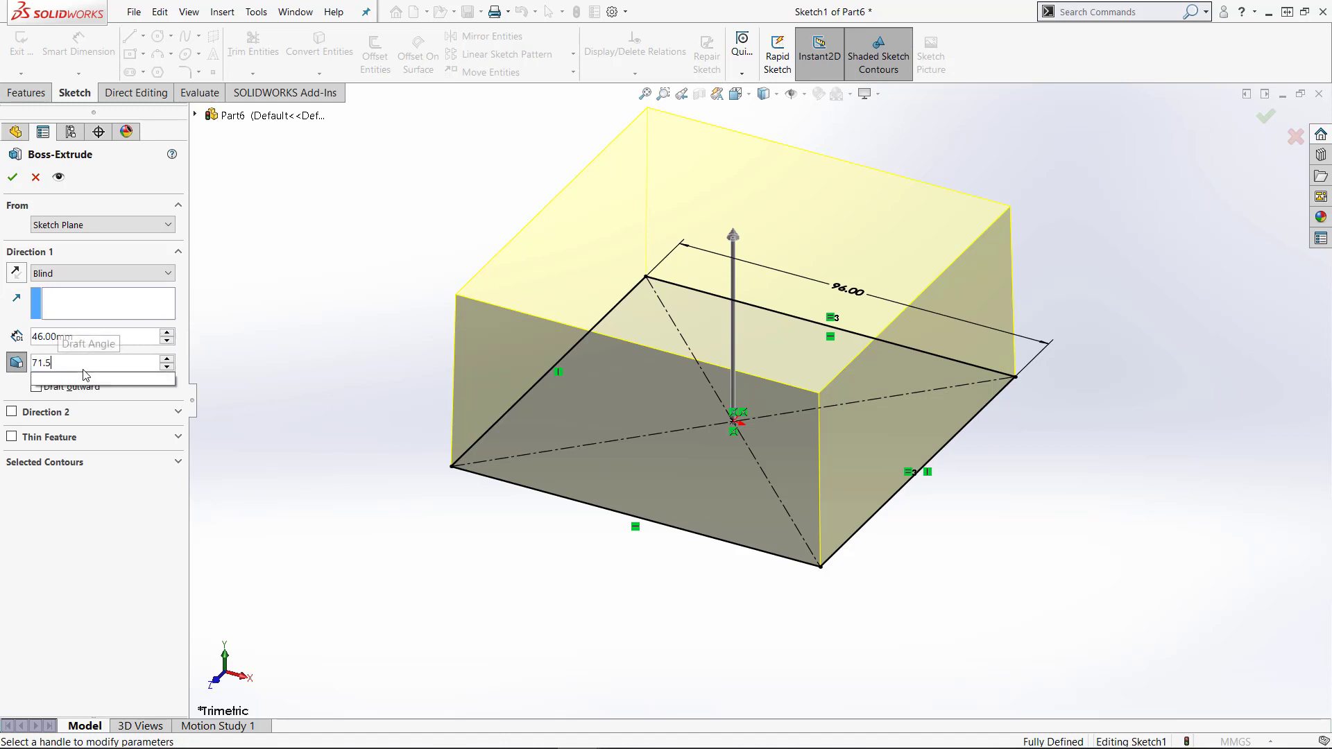
key(Return)
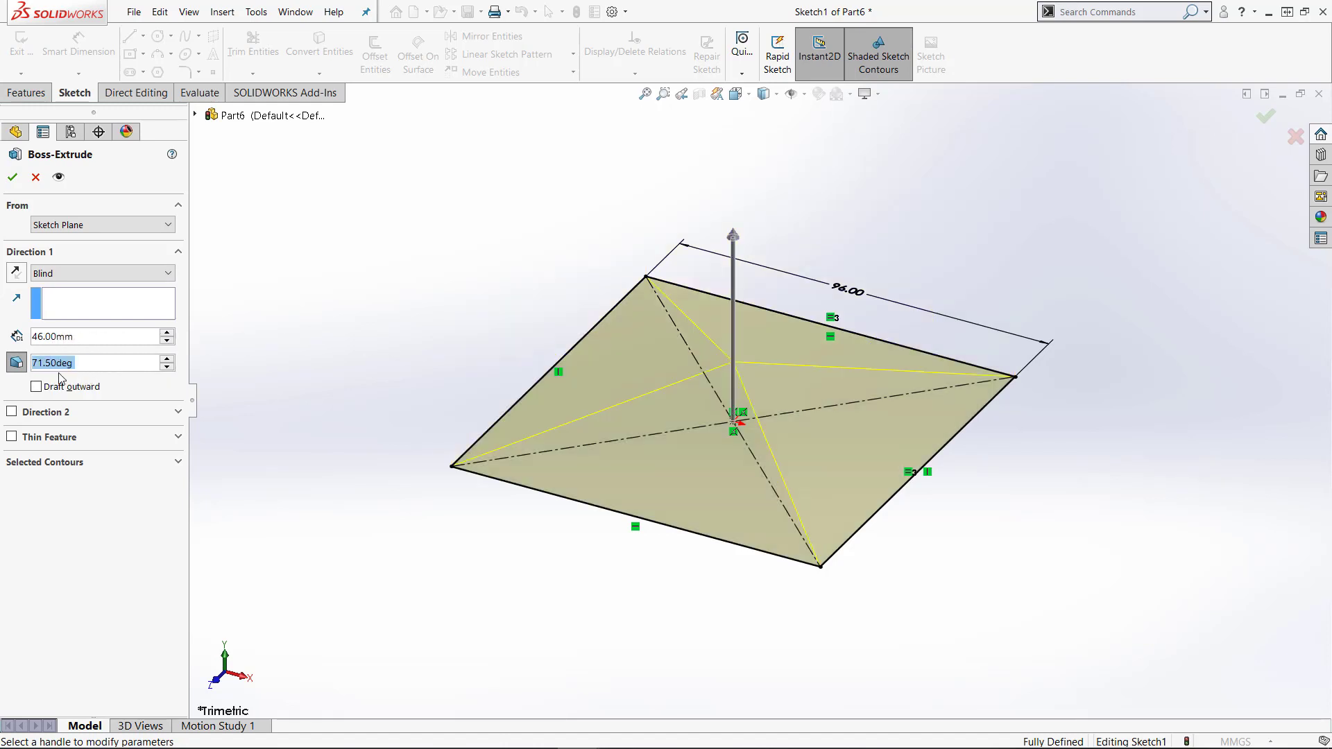
click(33, 363)
text(90)
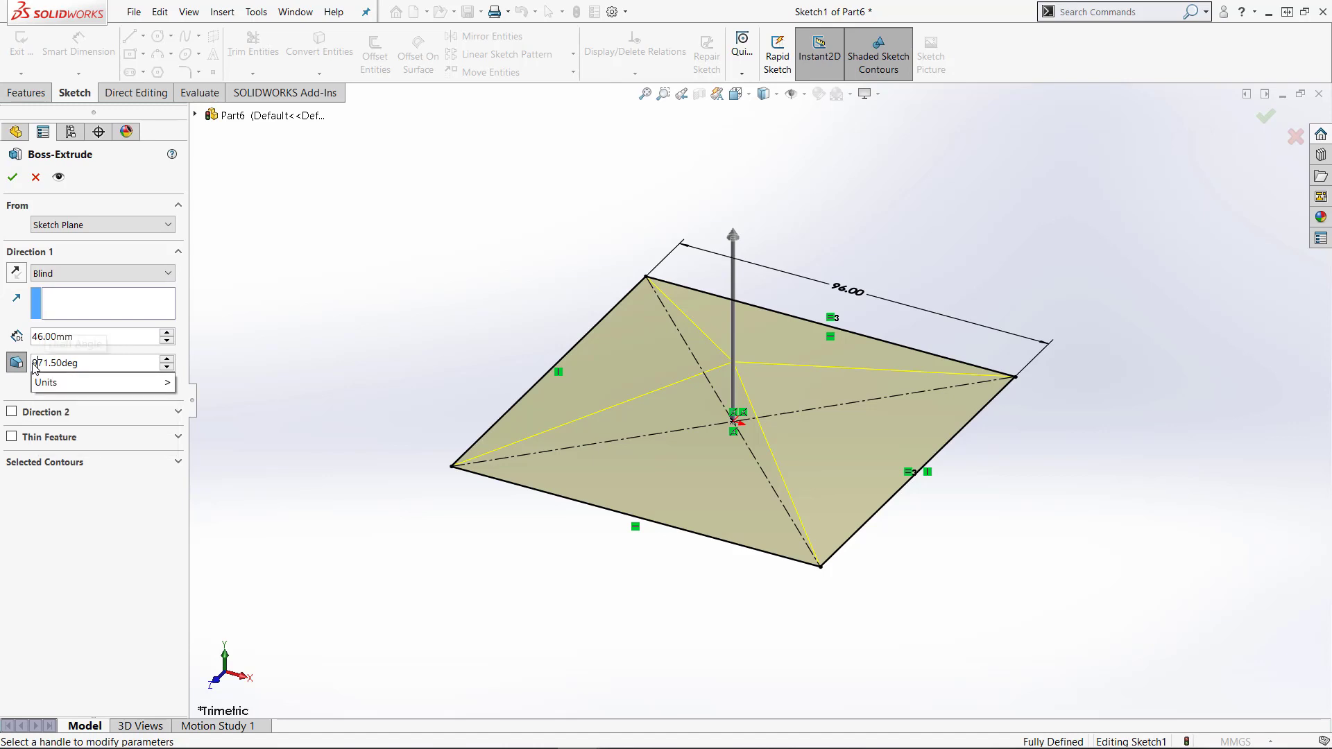
text(-)
key(Return)
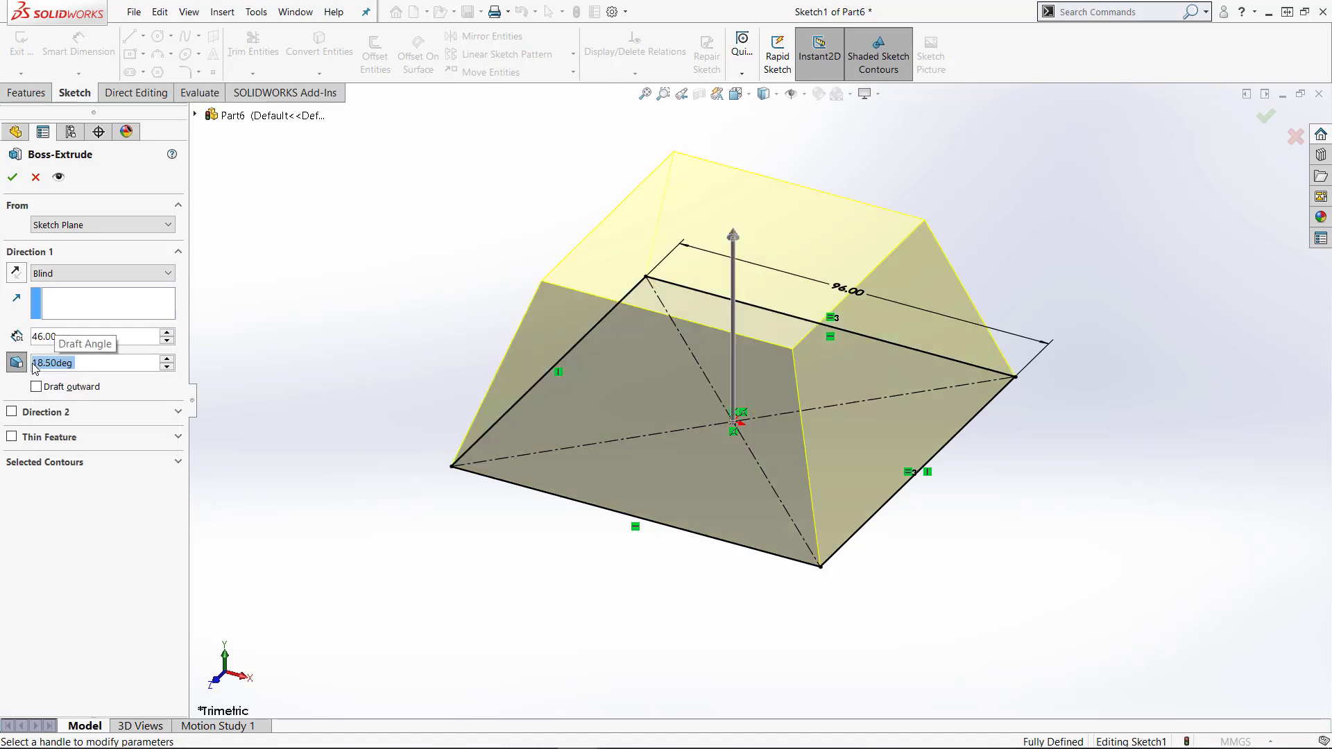
key(Return)
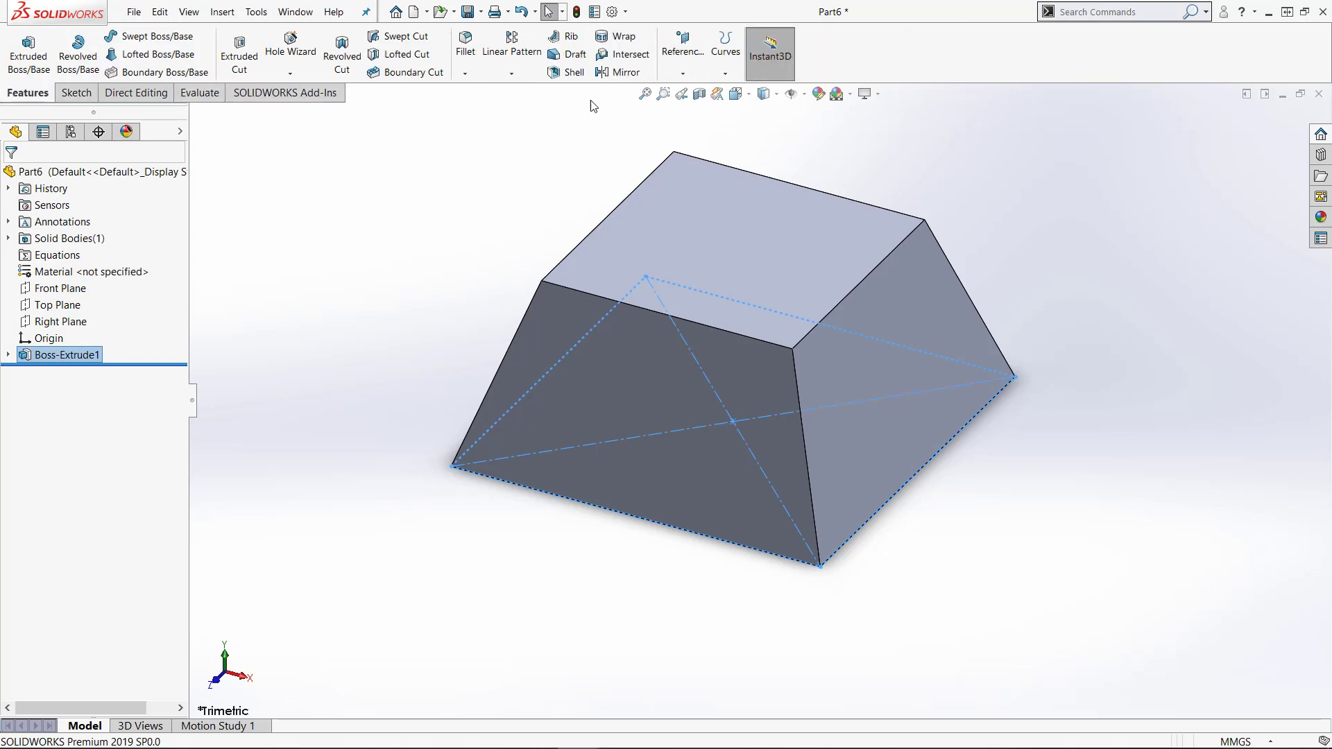
- Mirror the drafted boss about its top face to form the hourglass
click(622, 72)
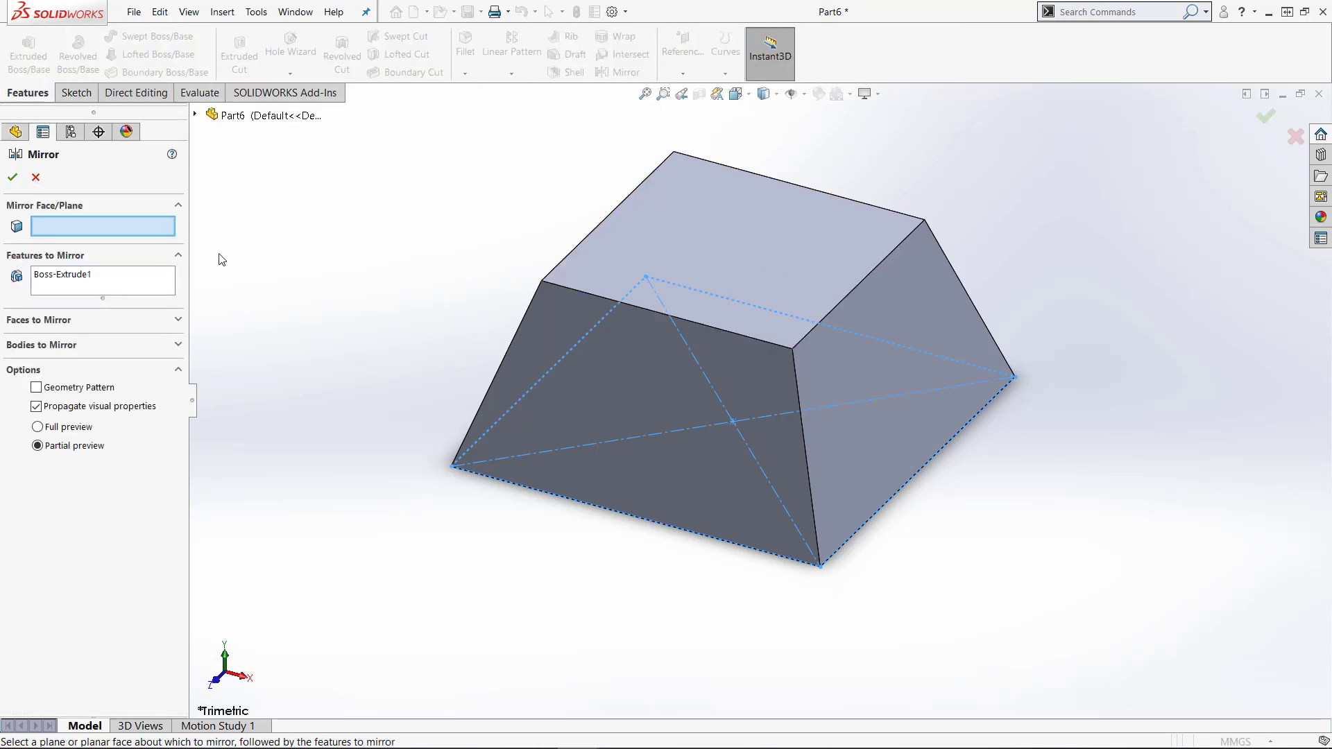
click(767, 261)
click(14, 178)
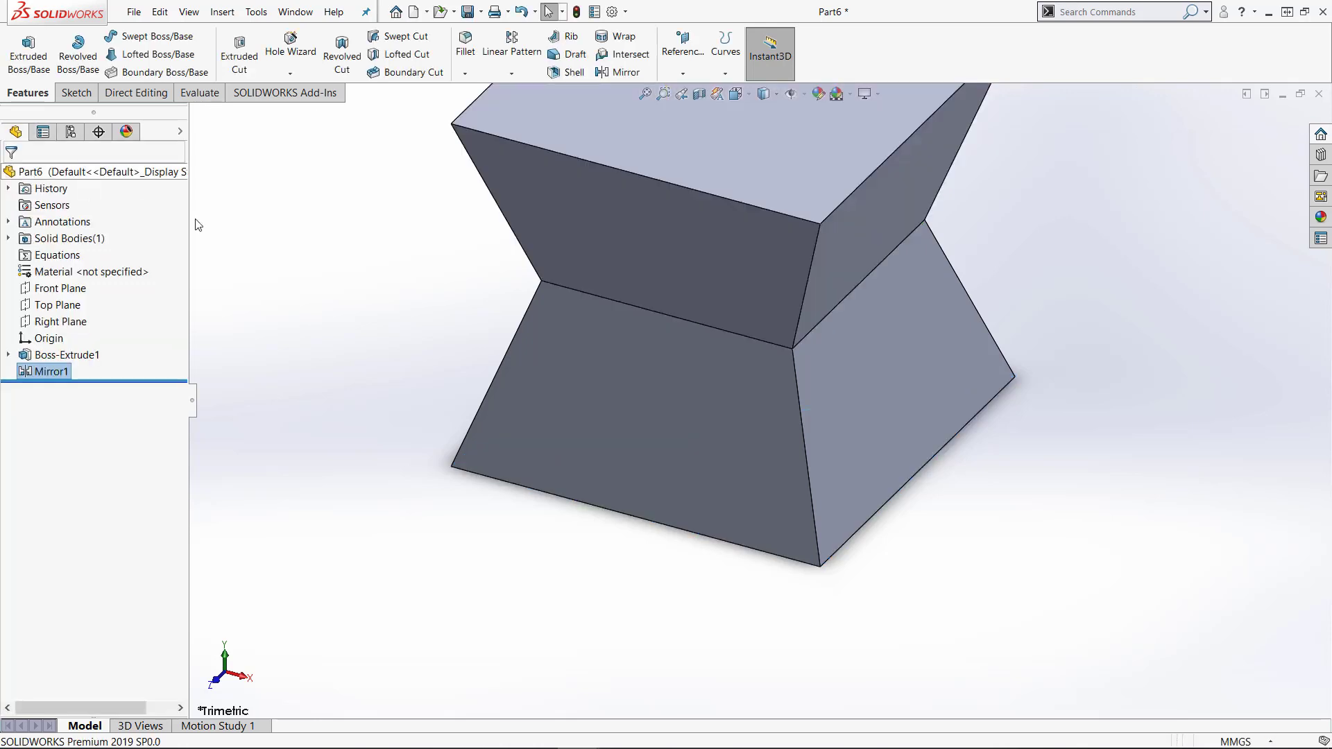
click(745, 157)
- Sketch a Ø50 circle centred on the origin on the block's top face
click(815, 118)
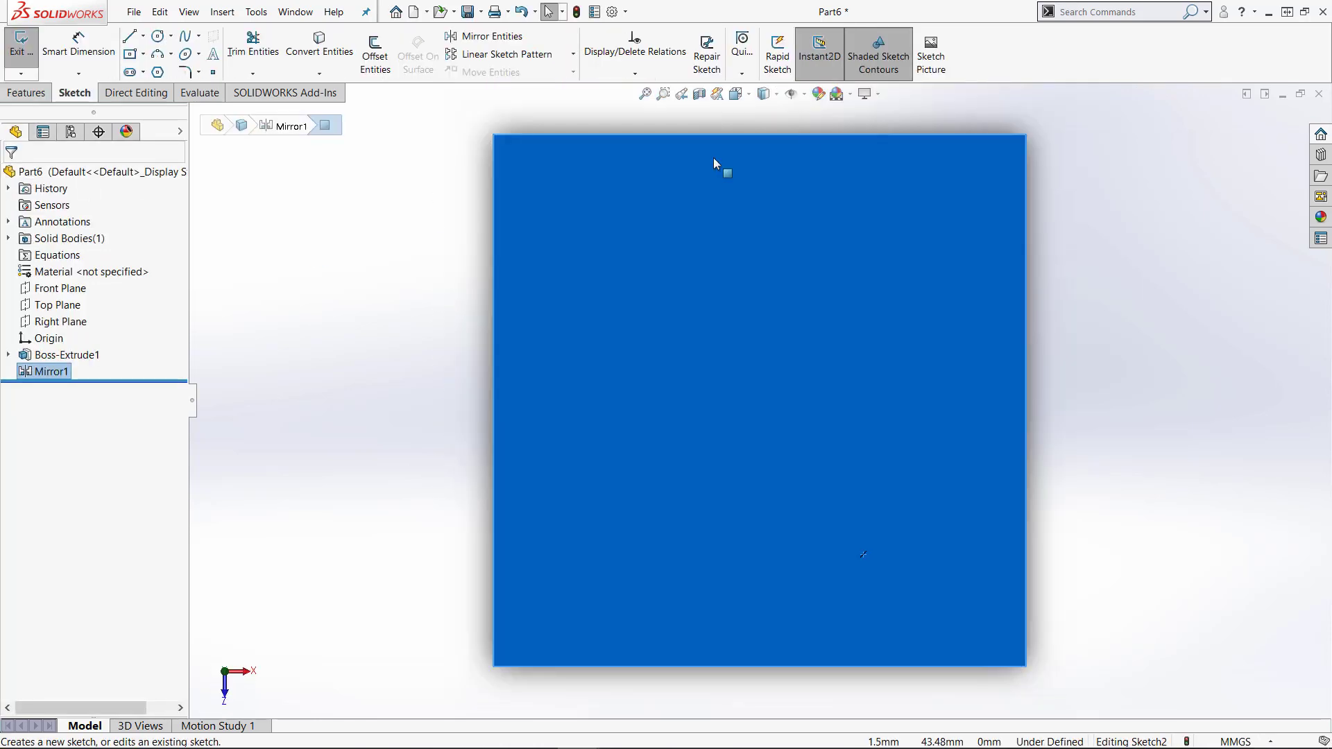
key(c)
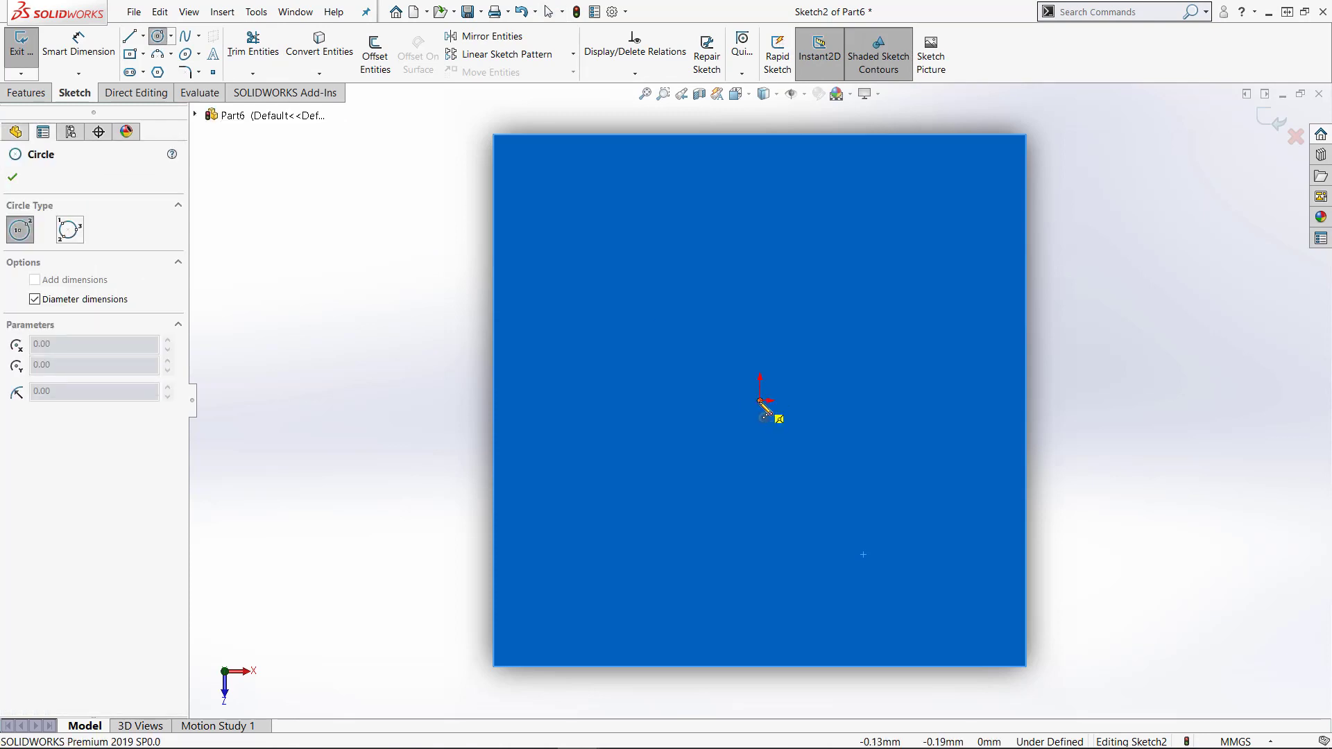
click(760, 401)
text(50)
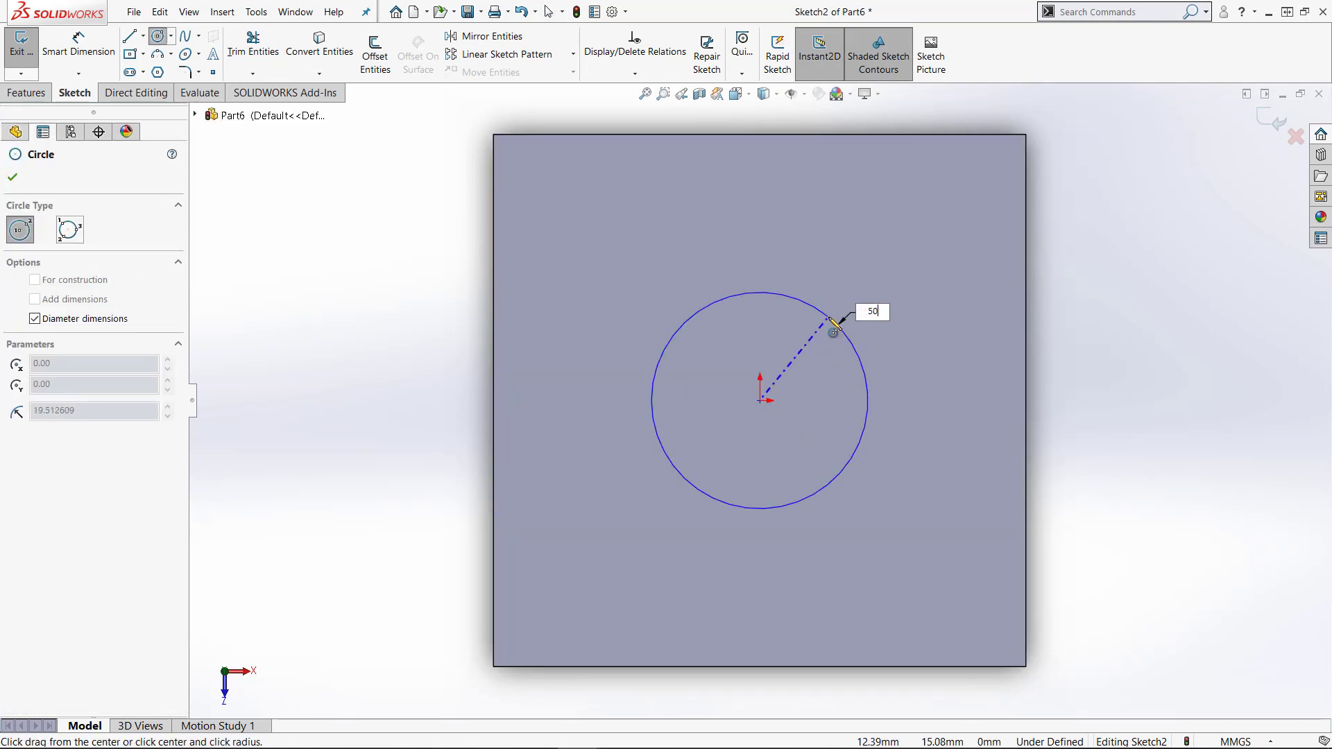
key(Return)
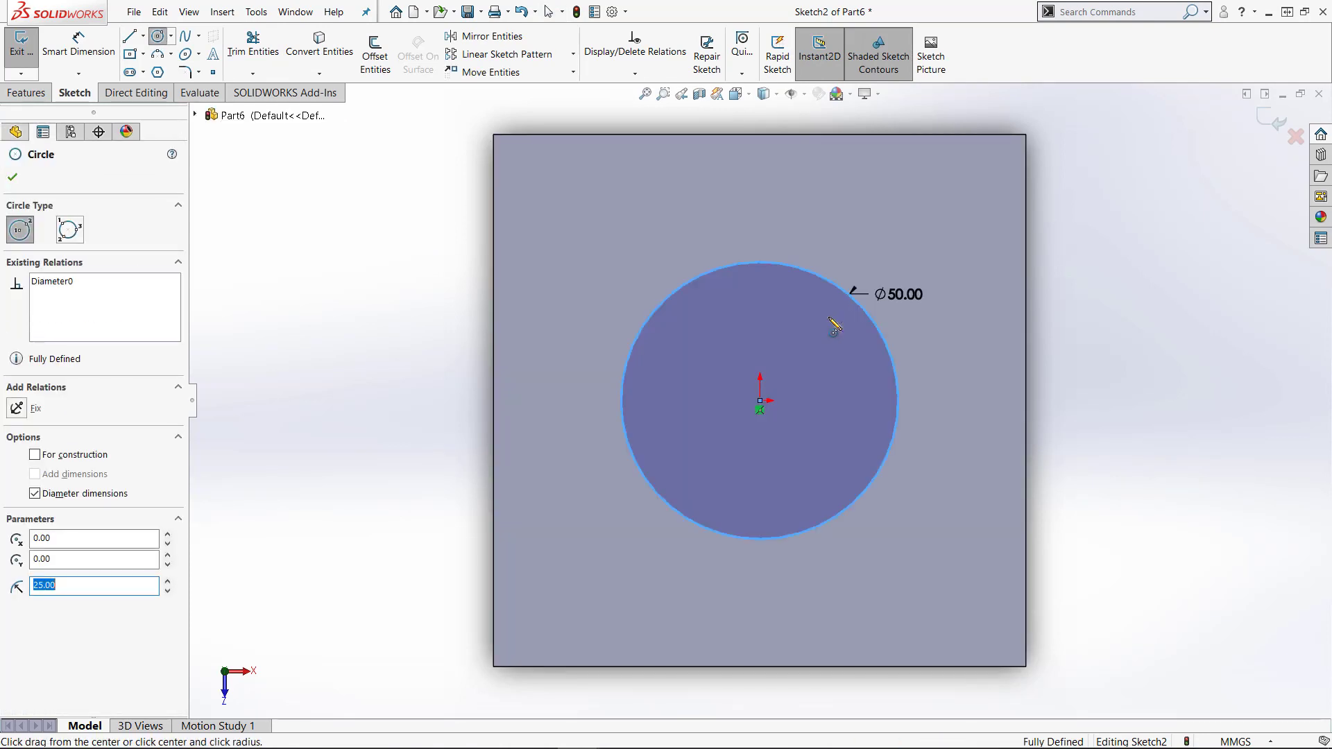
key(Escape)
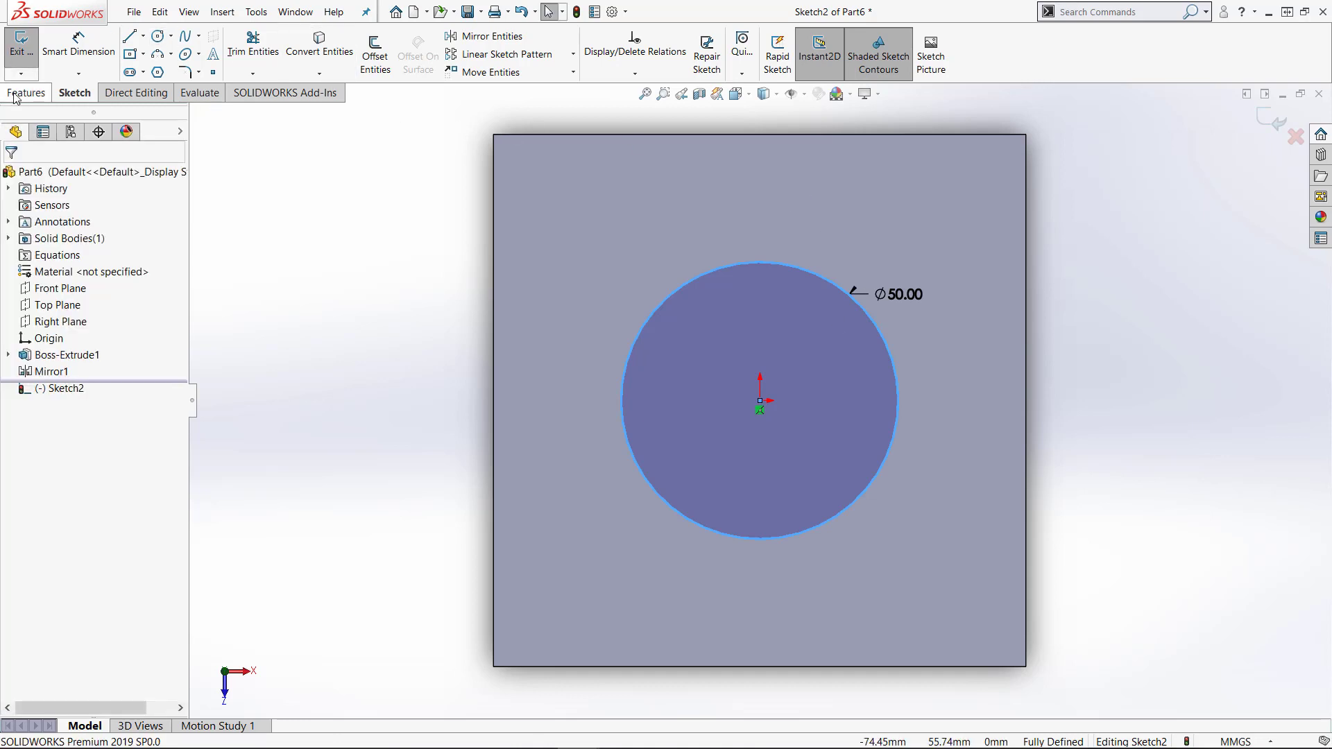
- Extruded-cut the circle Through All - Both, then view the part isometrically
click(26, 92)
click(239, 52)
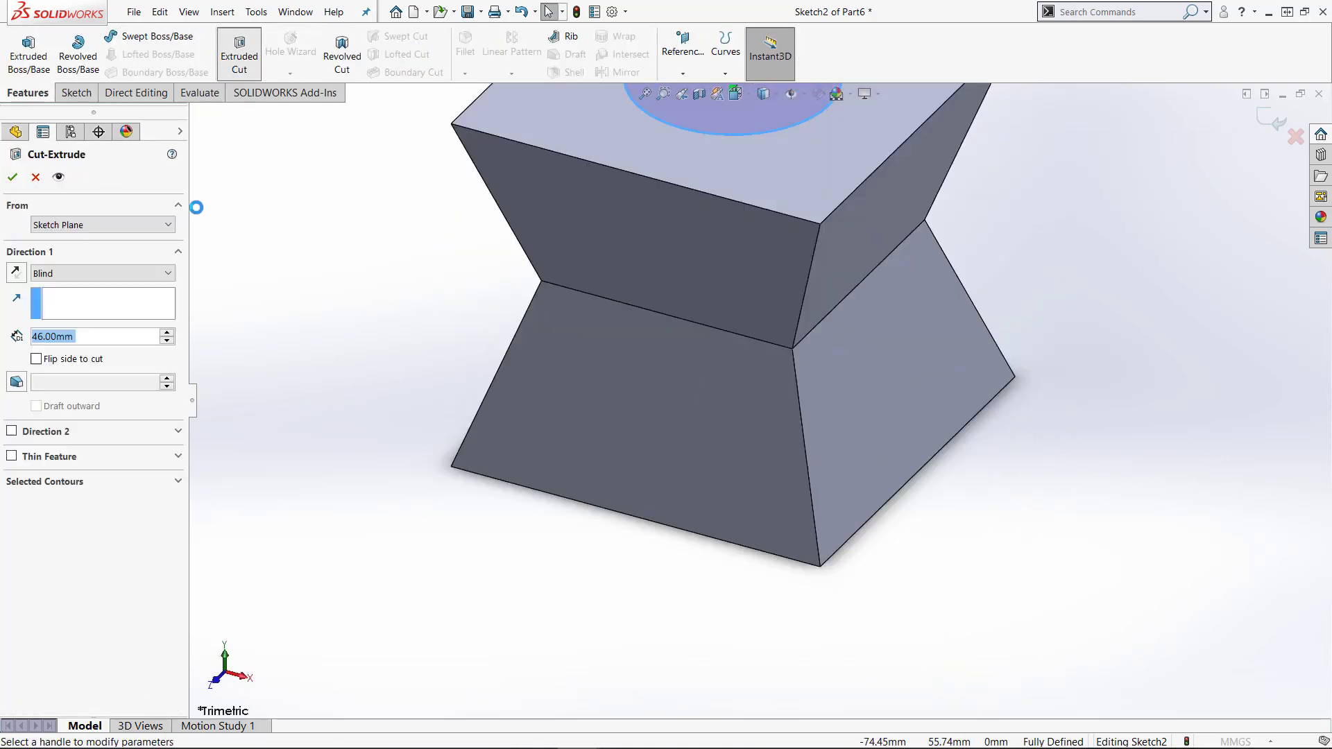
click(68, 271)
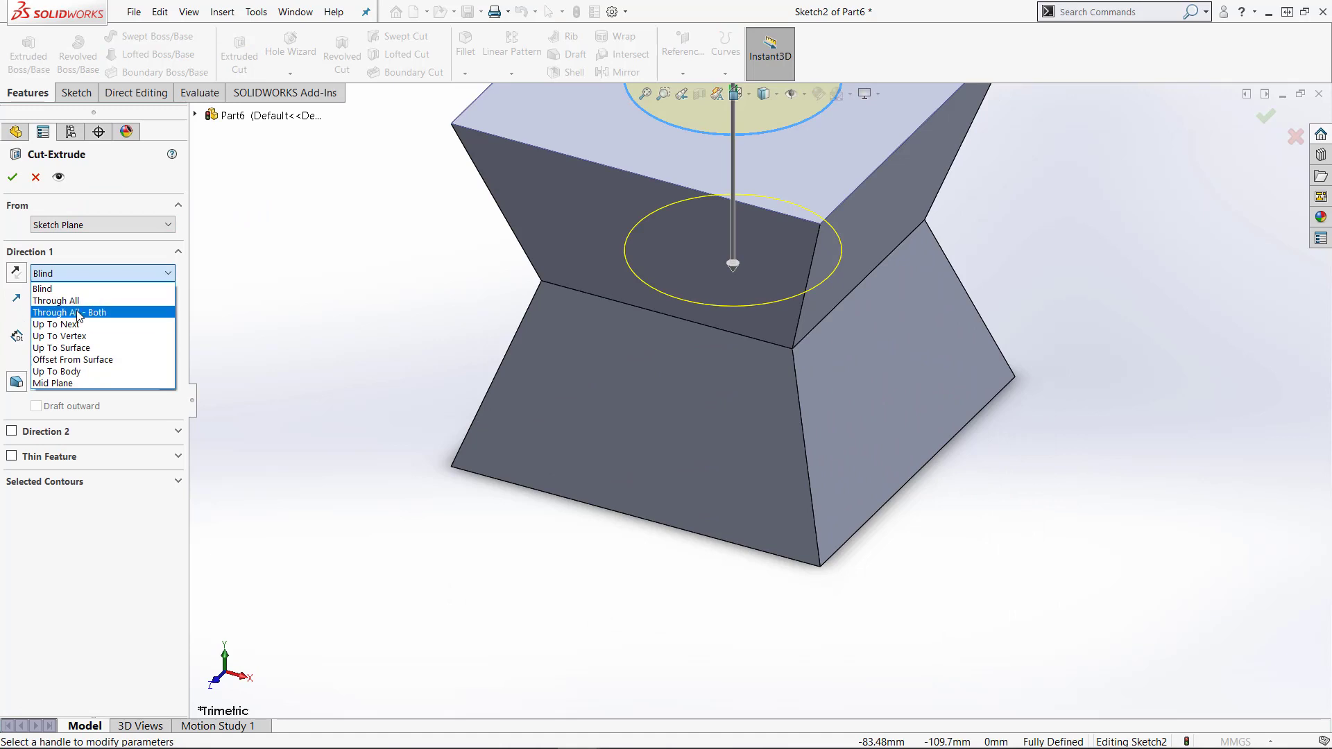
click(62, 305)
click(13, 178)
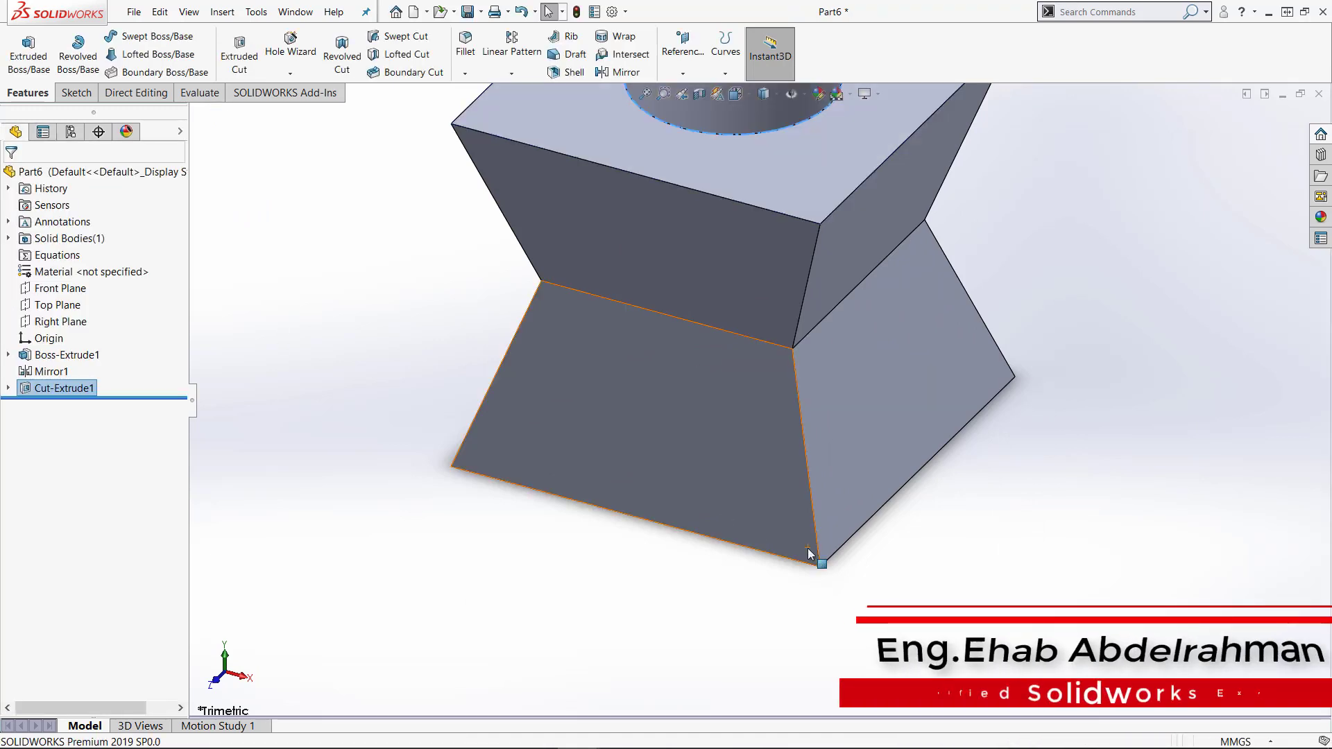
key(ctrl+7)
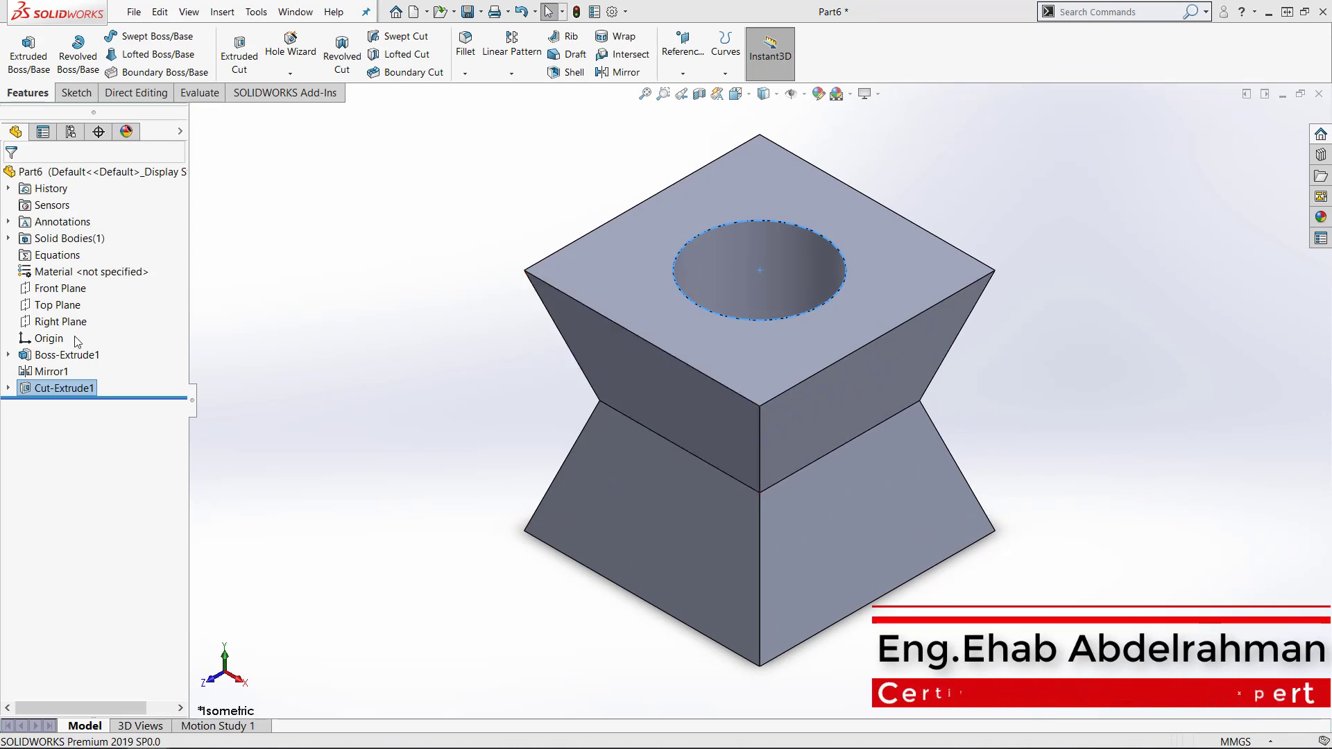
- Assign Cast Stainless Steel from the Steel materials library to Part6
right_click(79, 280)
click(263, 282)
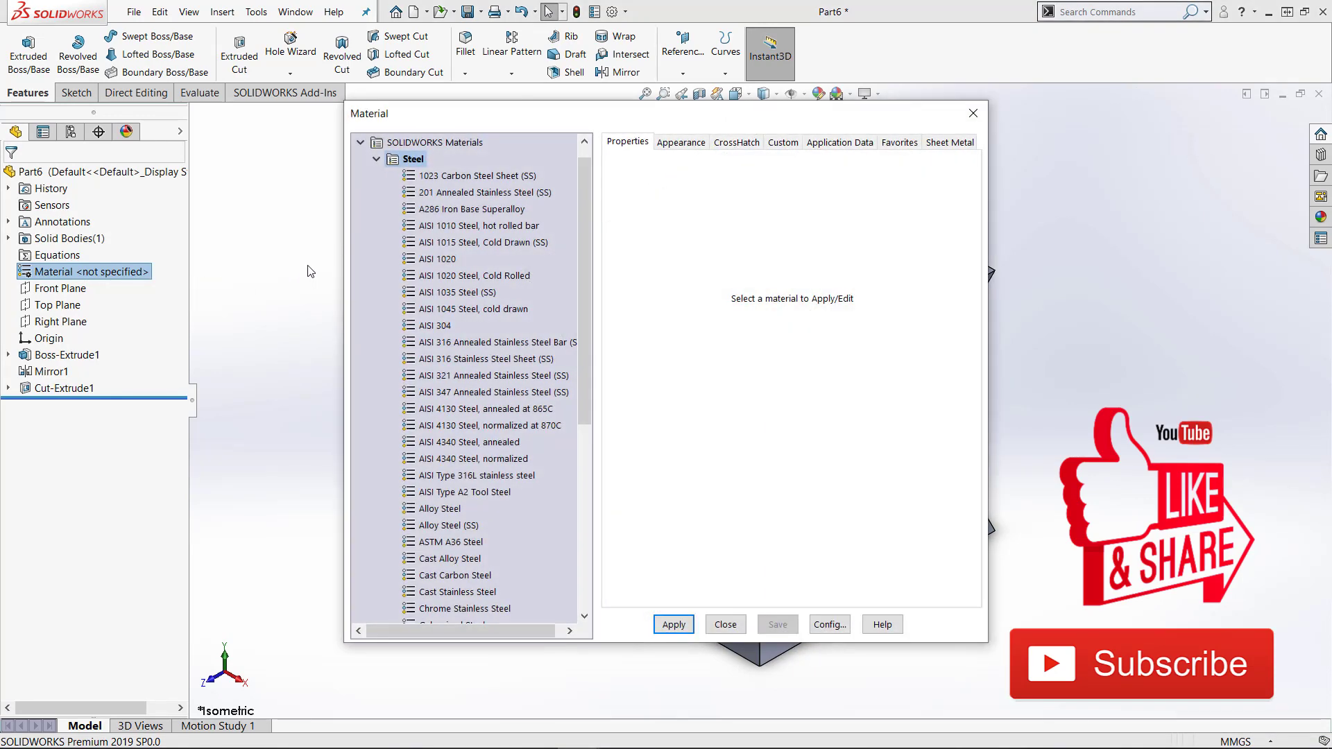
scroll(423, 231, down, 1)
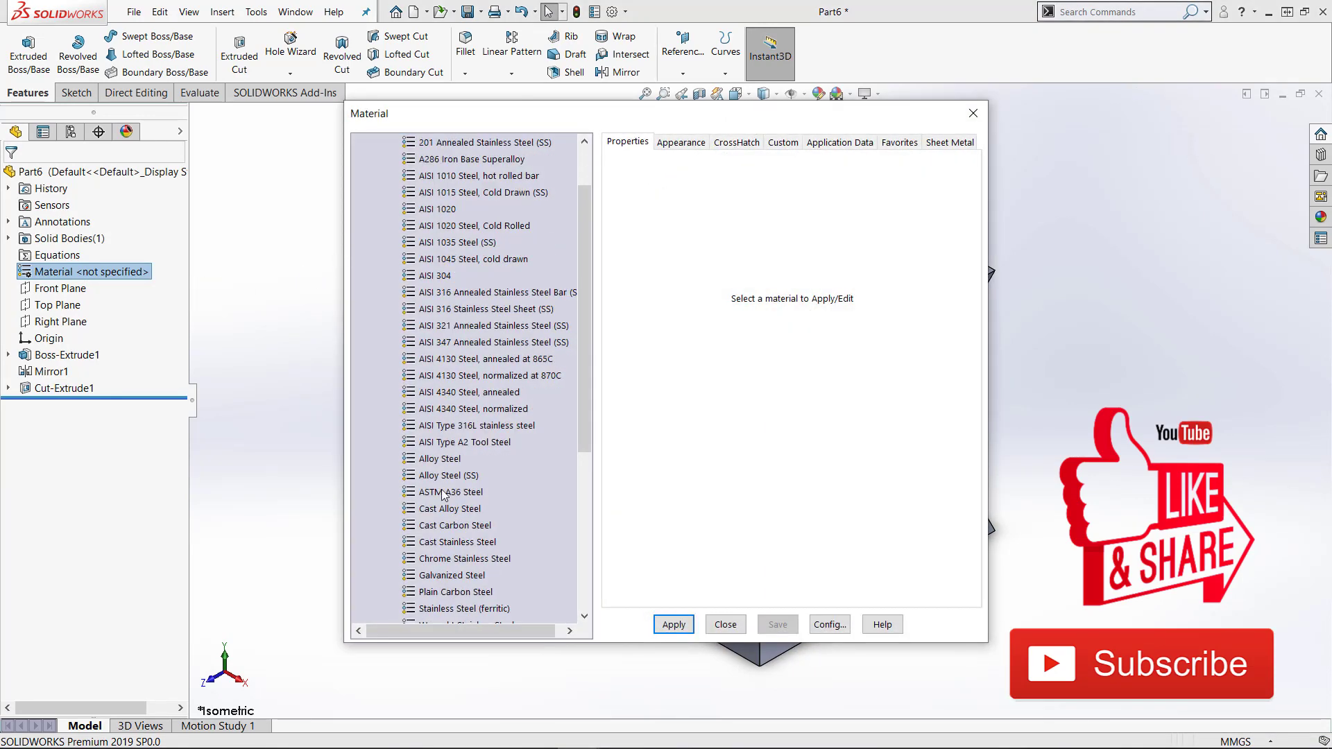
click(456, 543)
right_click(456, 545)
key(Escape)
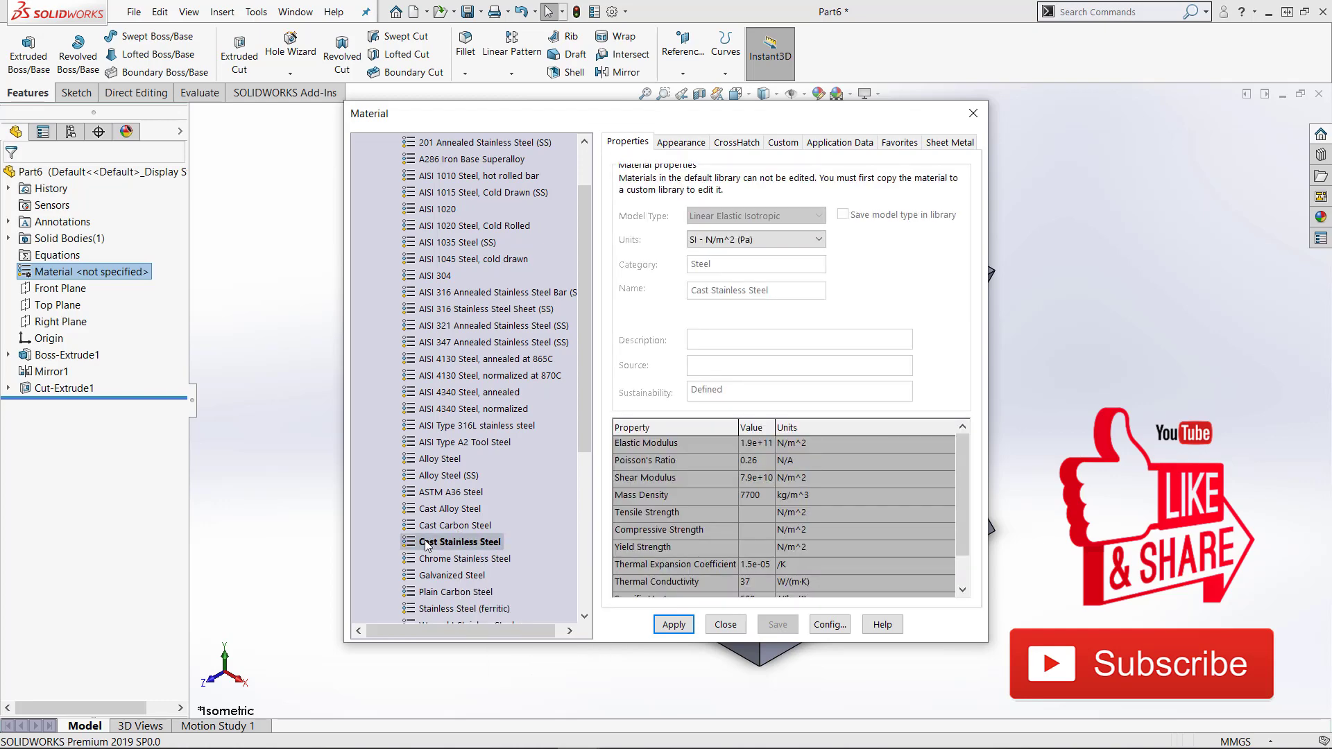
click(673, 624)
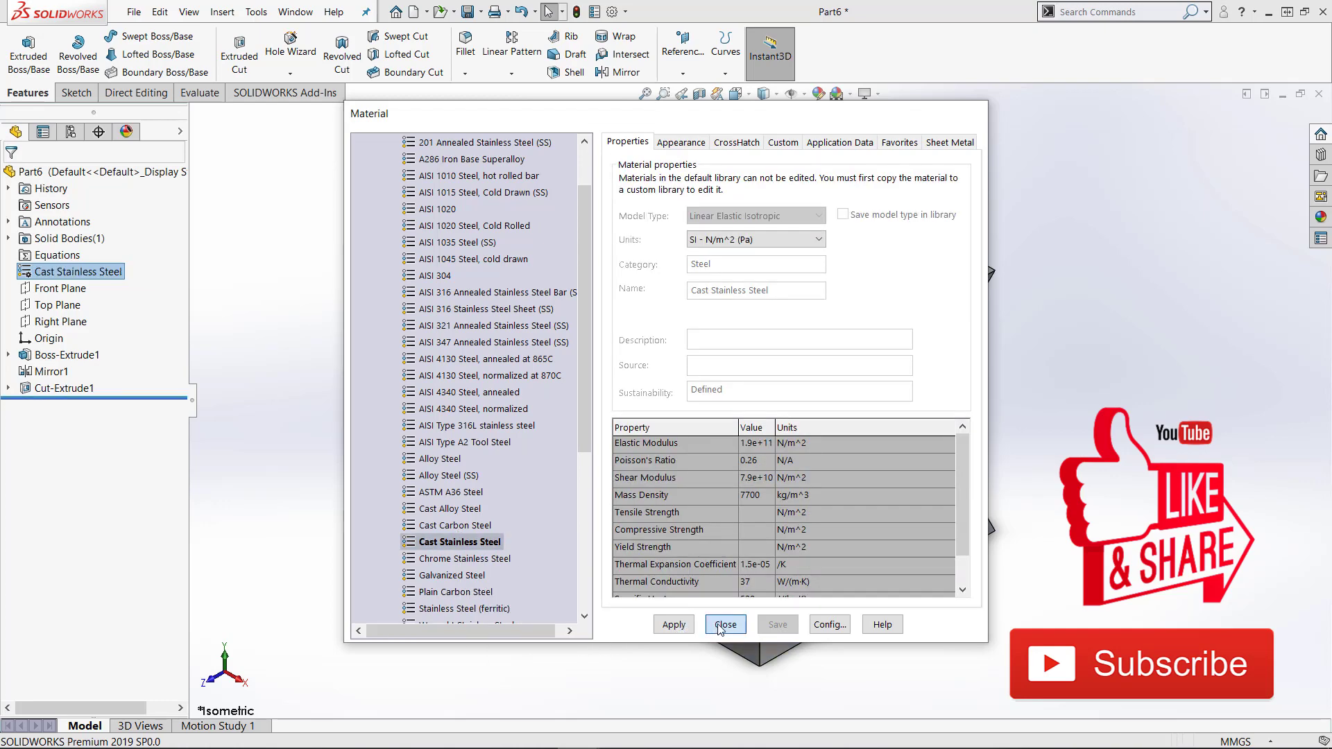
click(725, 624)
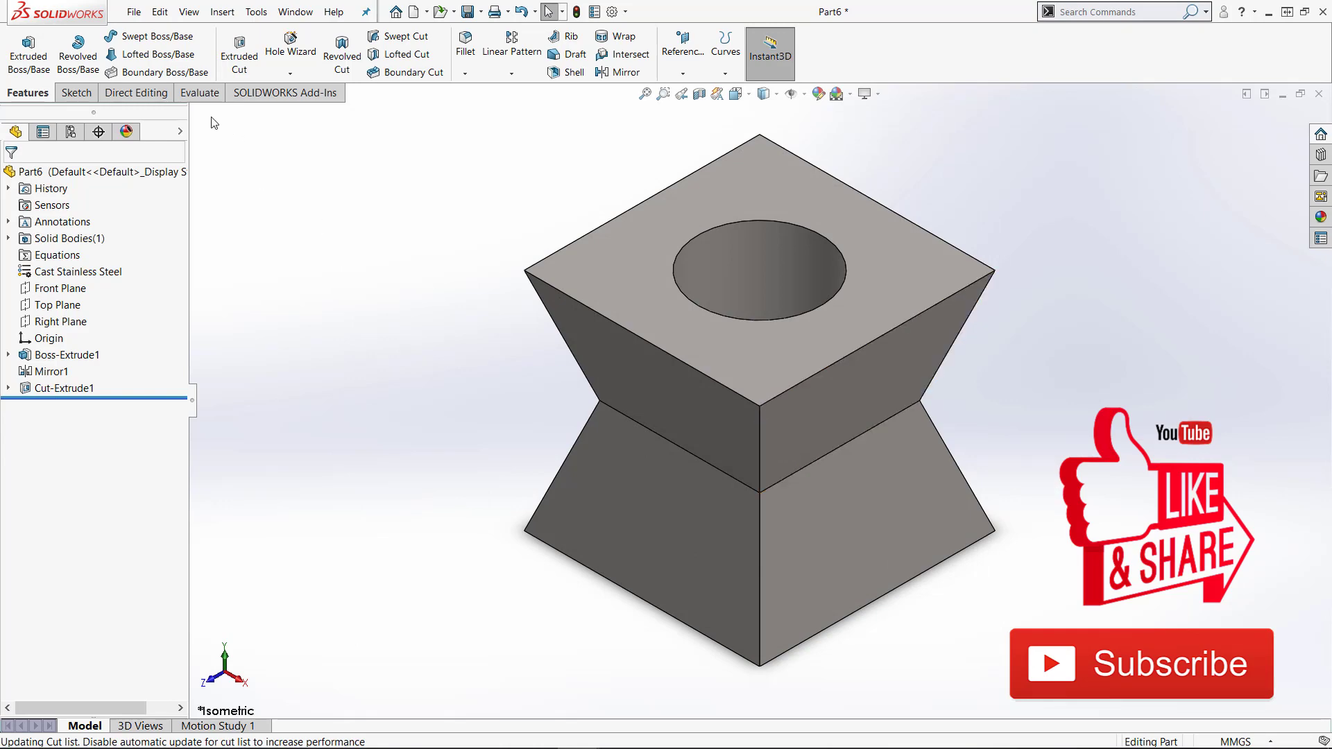
click(200, 92)
click(235, 52)
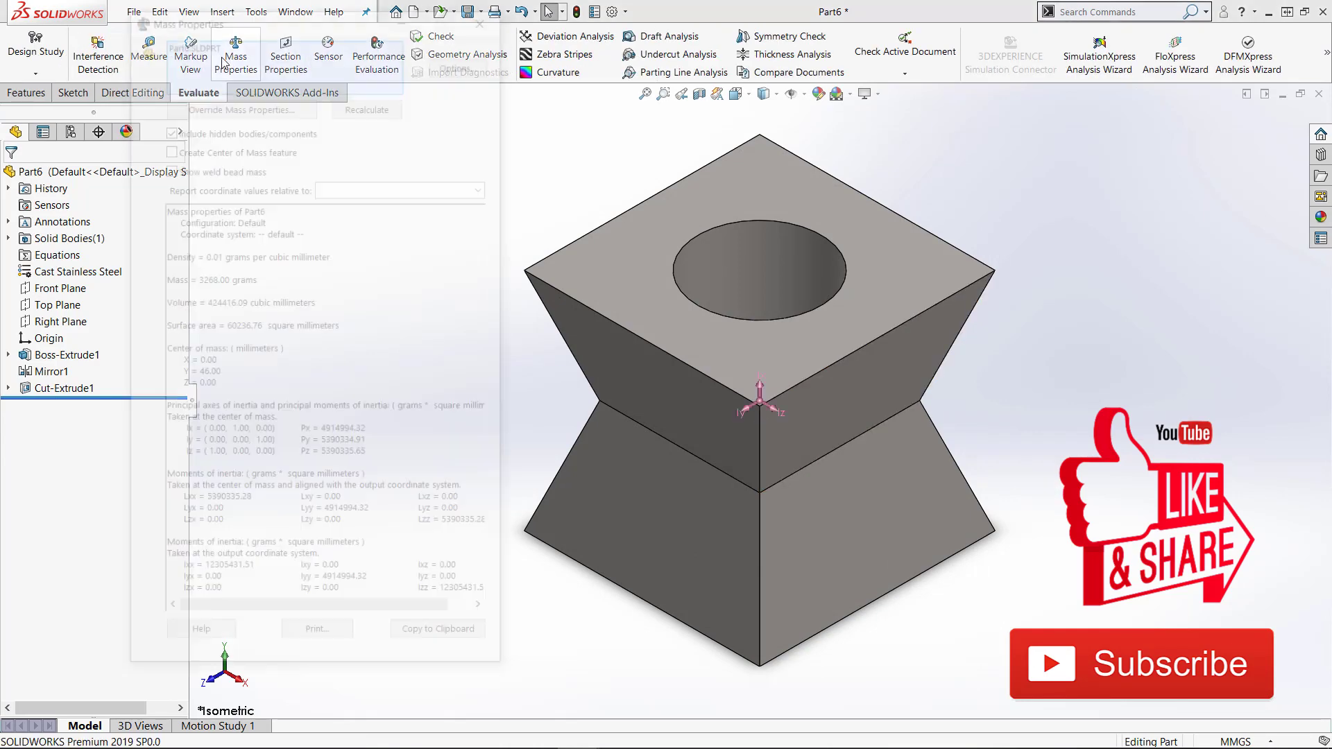
drag(262, 279, 160, 278)
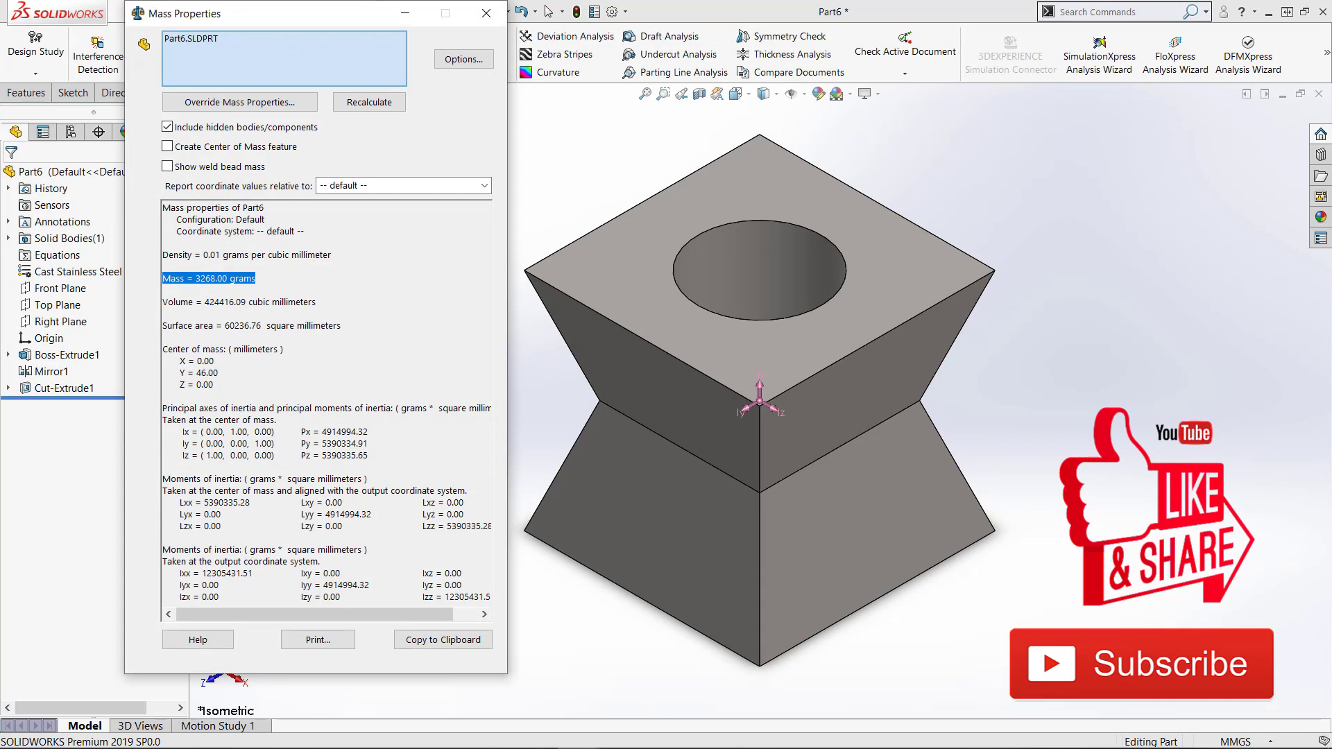
click(486, 13)
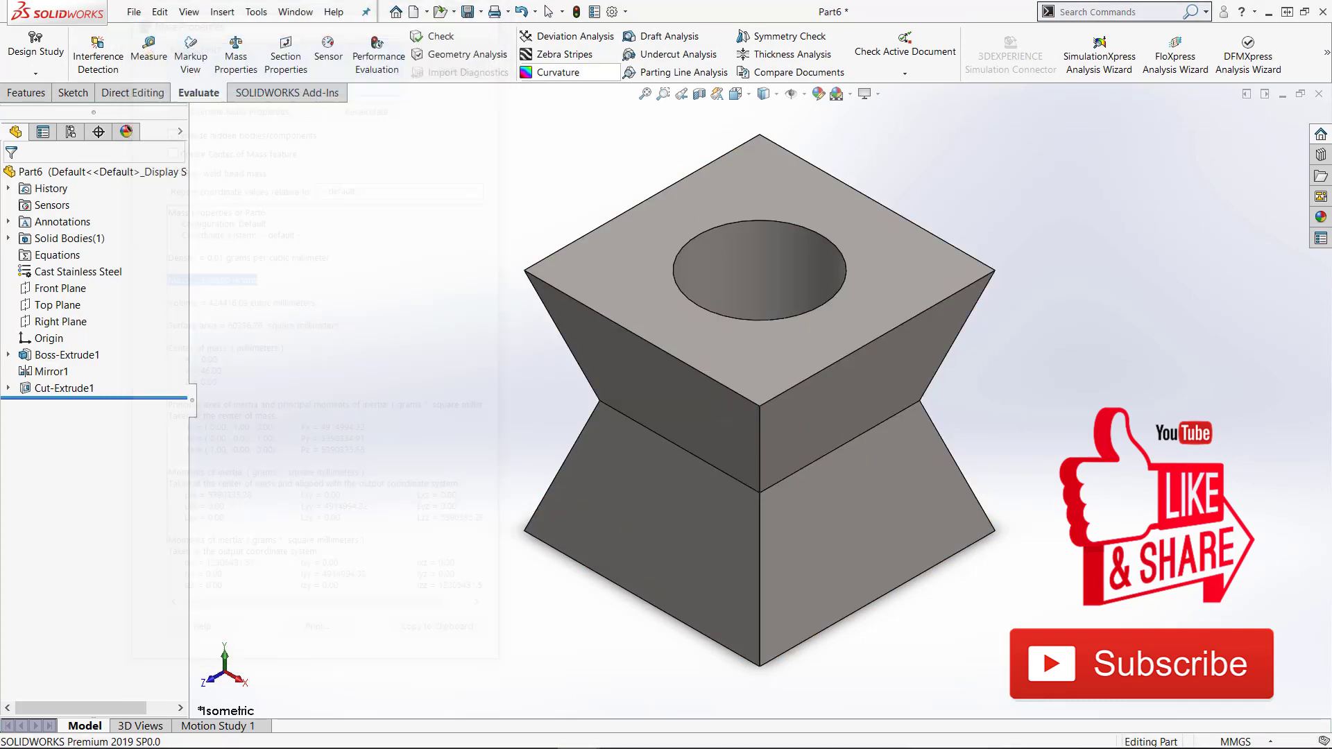